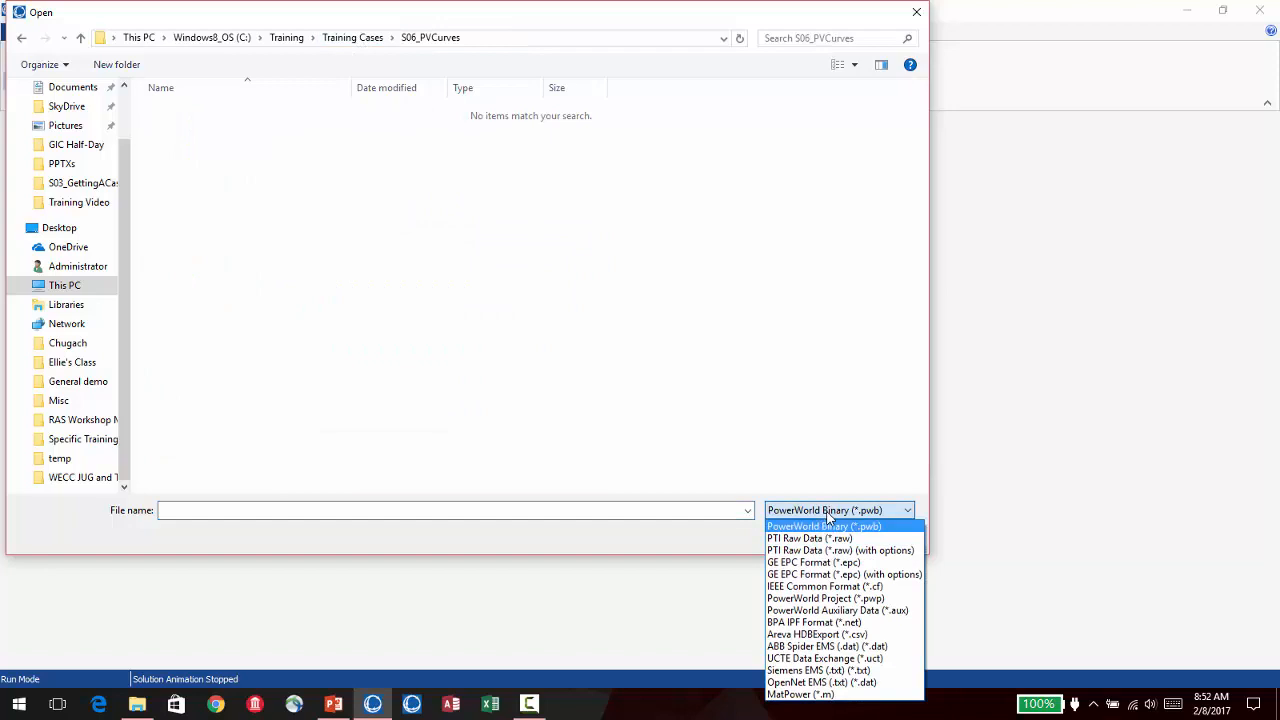
Open the Midwest.RAW case from the Training Cases folder as PTI Raw Data
{"action": "left_click", "coordinate": [823, 540]}
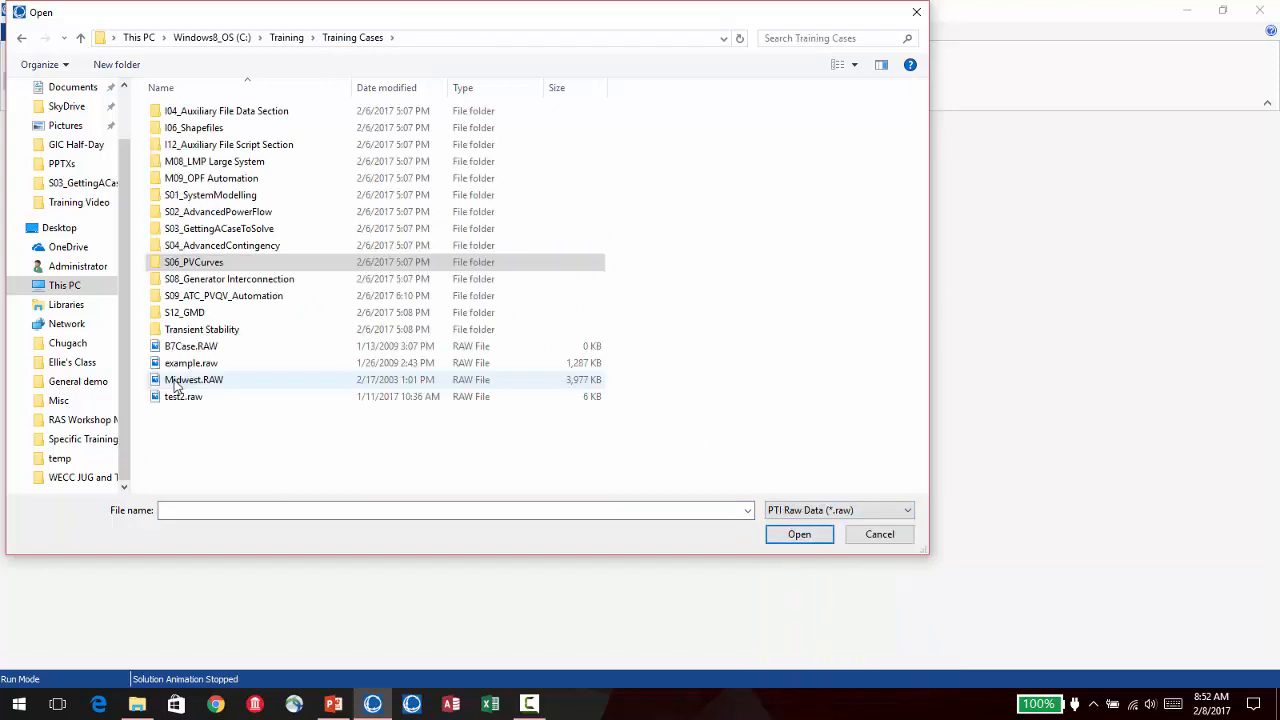
{"action": "left_click", "coordinate": [176, 383]}
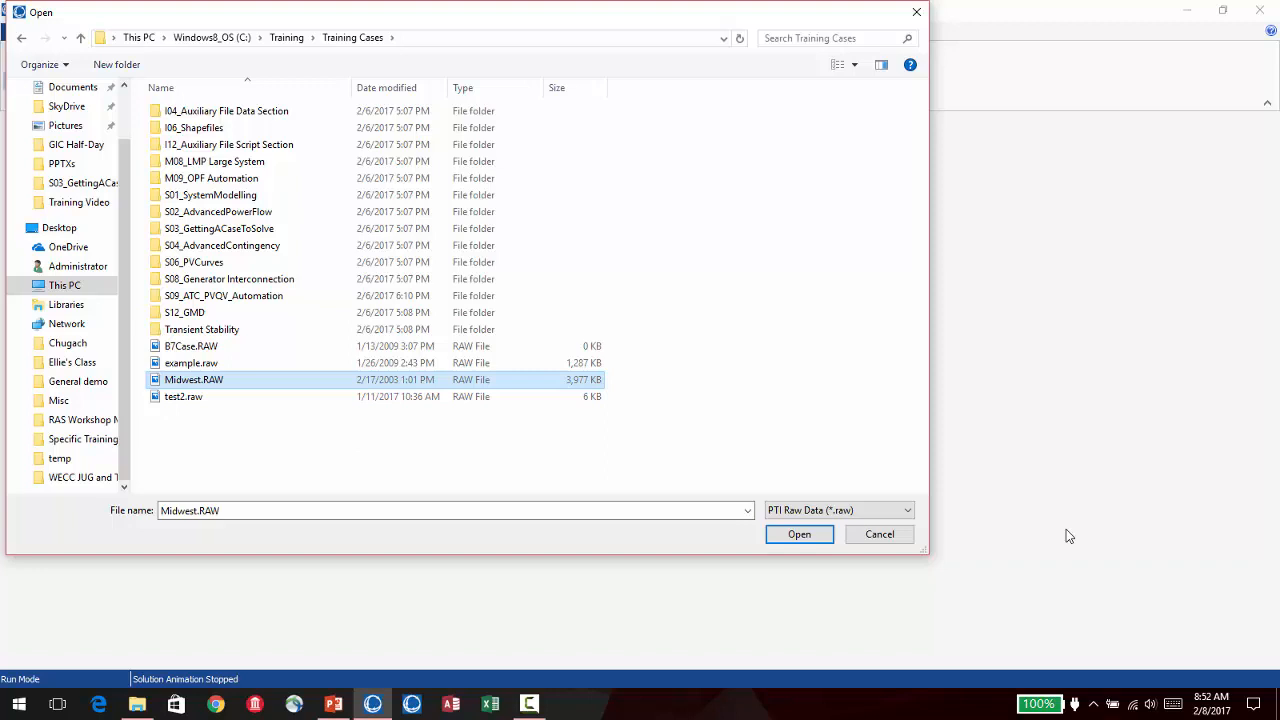
{"action": "left_click", "coordinate": [797, 534]}
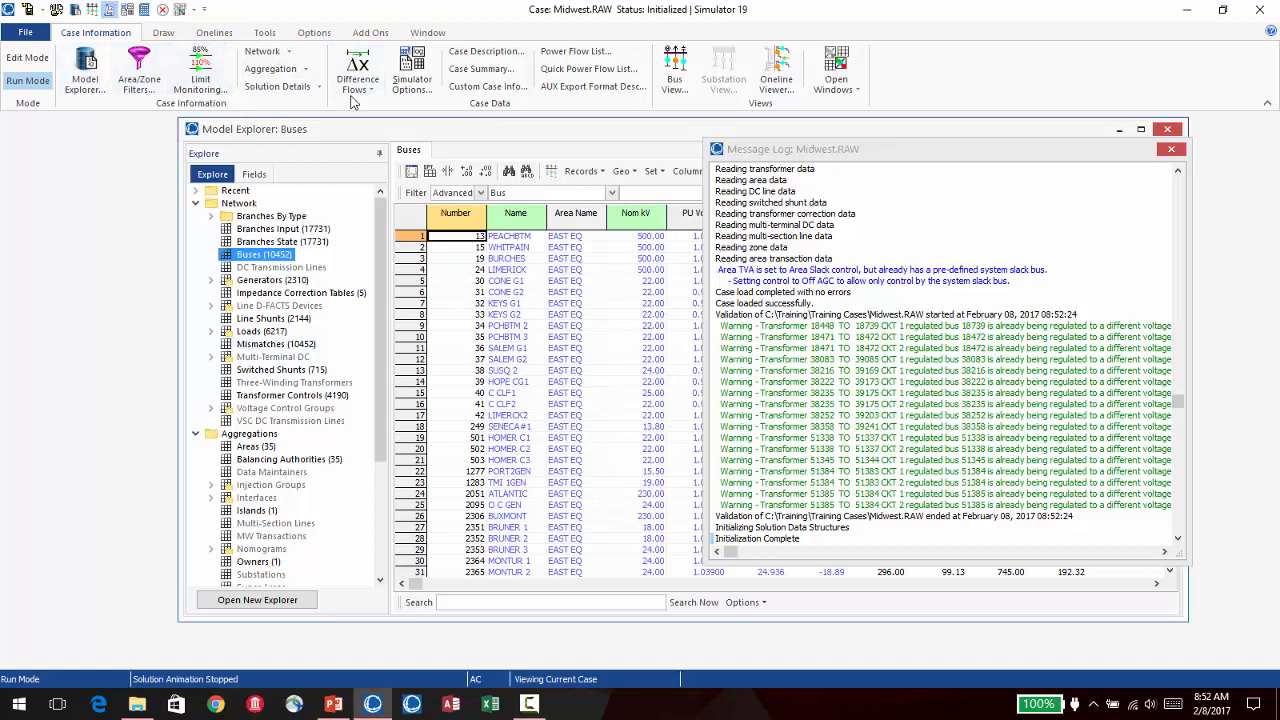
Review the case summary of the loaded case, and close both the summary and the message log
{"action": "left_click", "coordinate": [479, 71]}
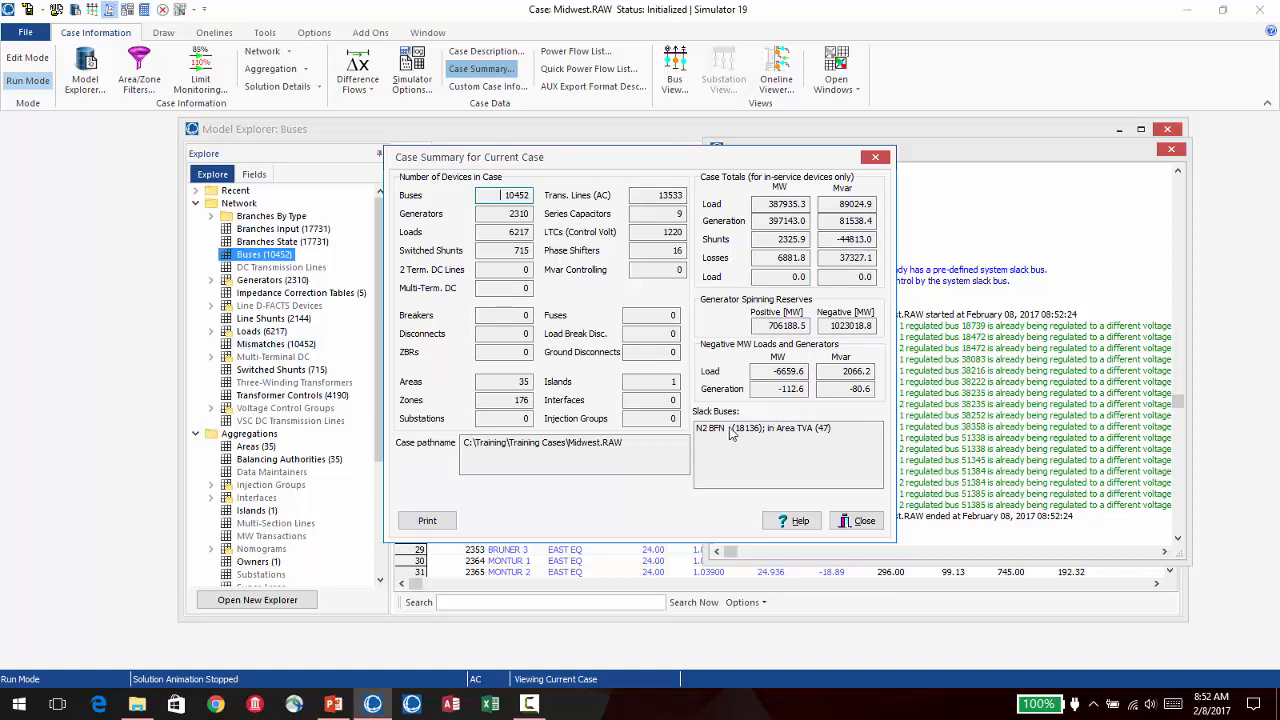
{"action": "left_click", "coordinate": [876, 157]}
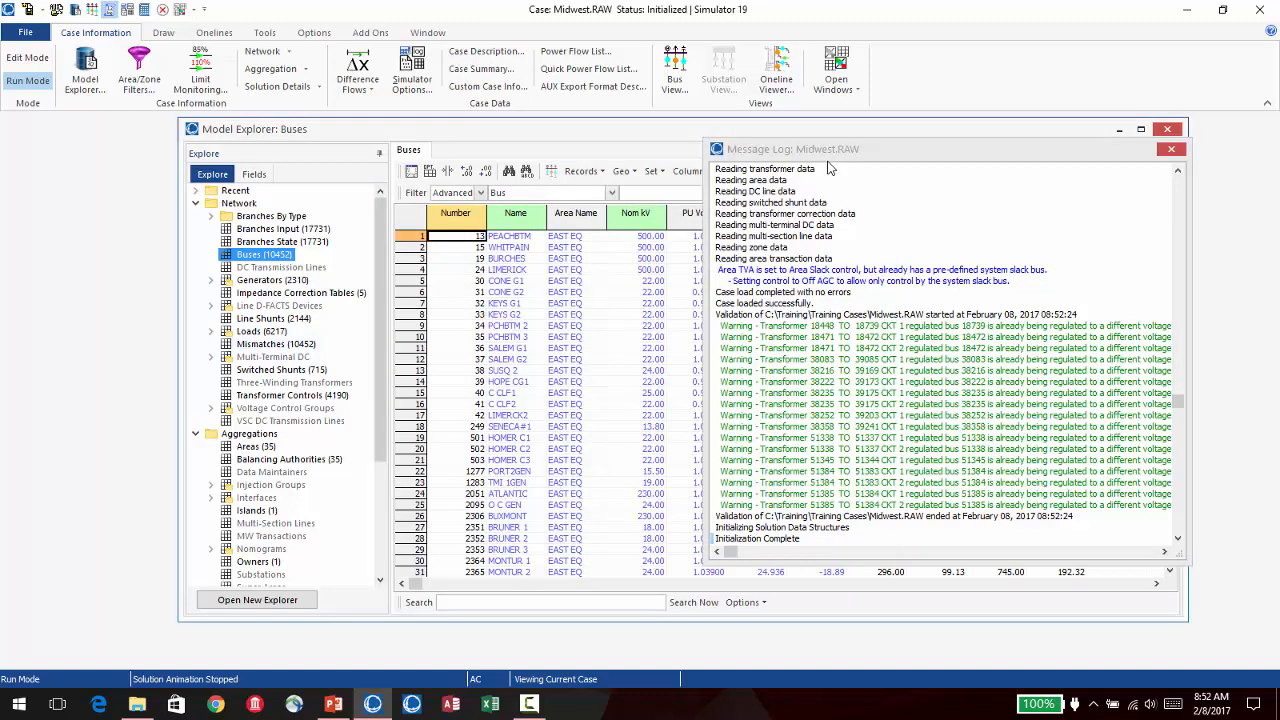
{"action": "left_click", "coordinate": [1171, 149]}
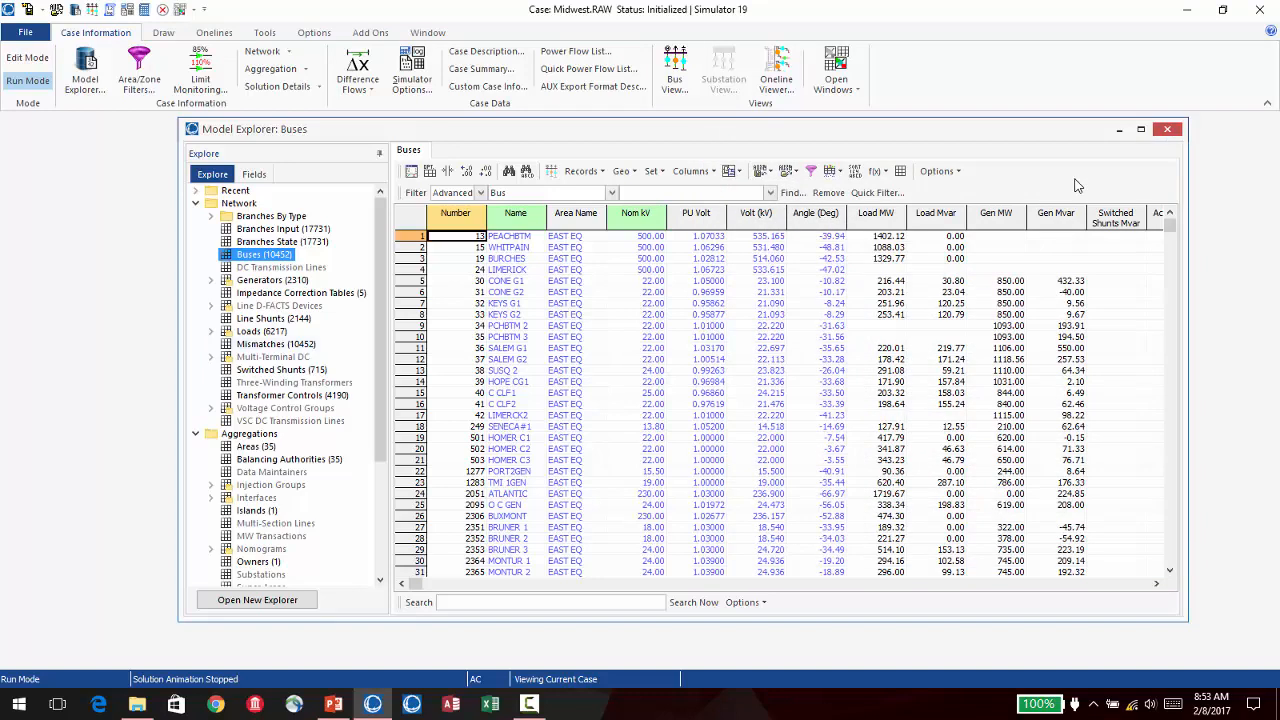
Open the PV Curves tool and check which injection groups are available as source and sink
{"action": "left_click", "coordinate": [264, 36]}
{"action": "left_click", "coordinate": [387, 36]}
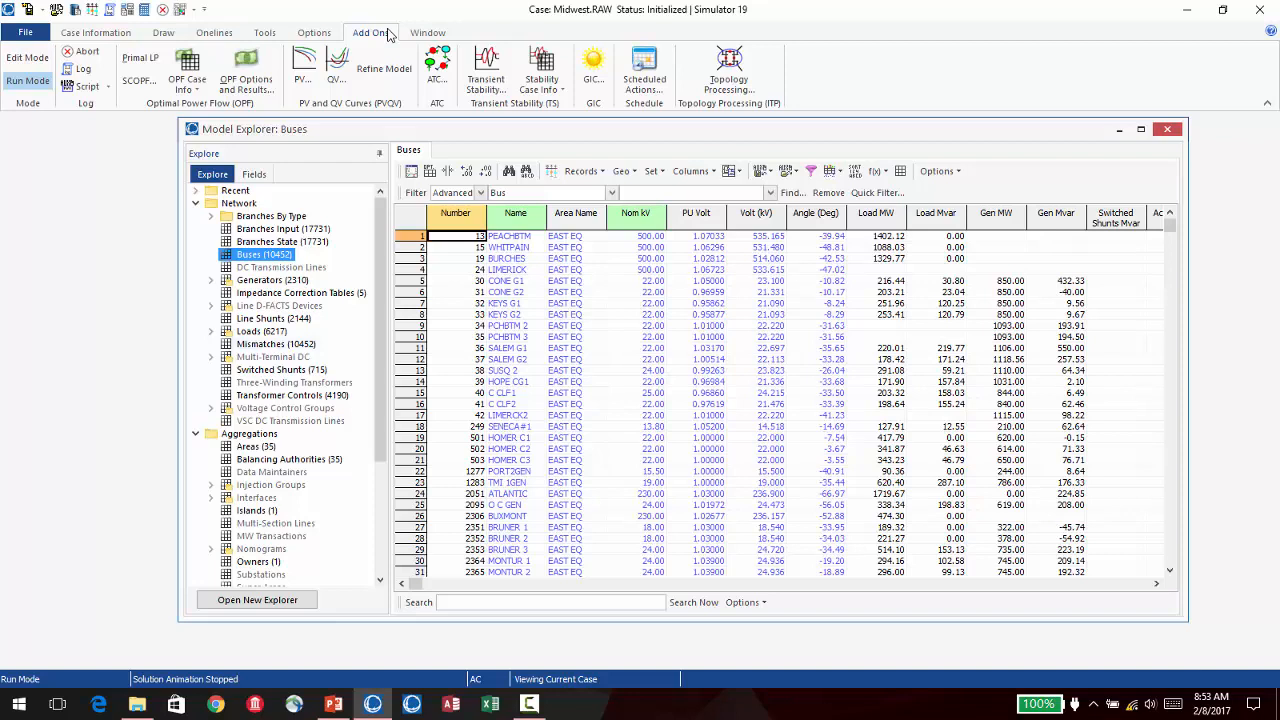
{"action": "left_click", "coordinate": [300, 70]}
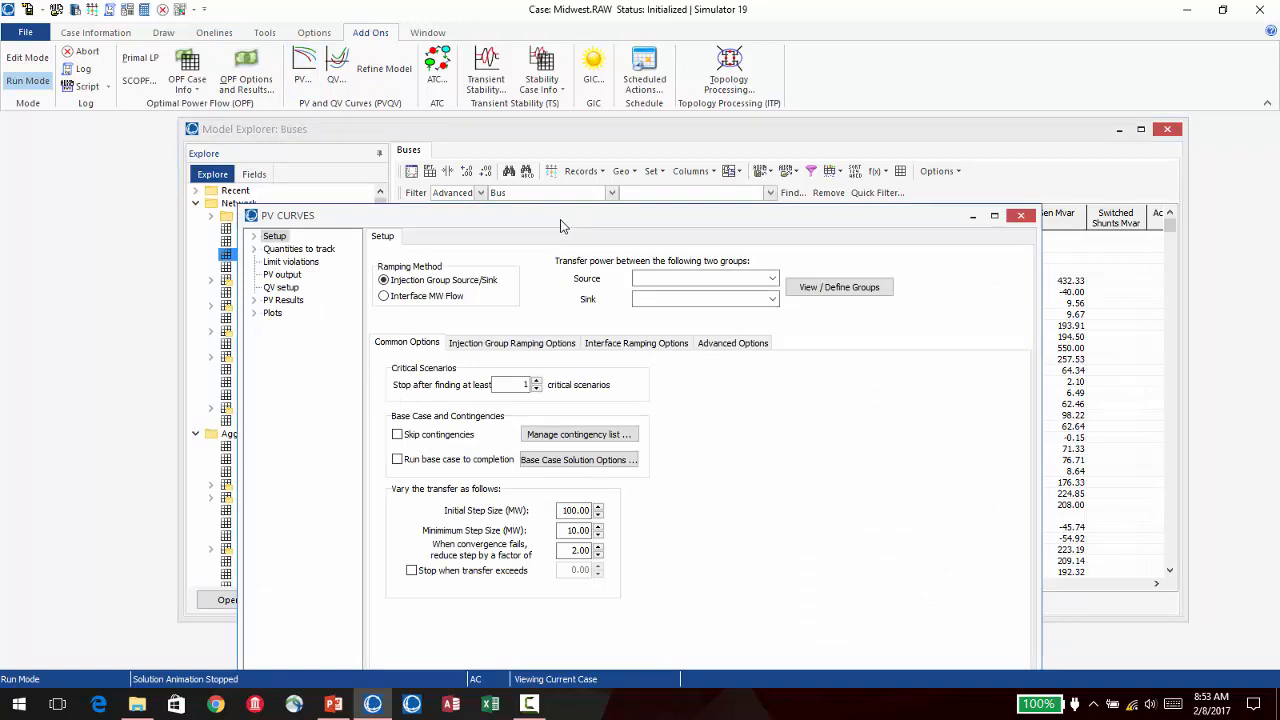
{"action": "left_click_drag", "start_coordinate": [561, 226], "coordinate": [617, 147]}
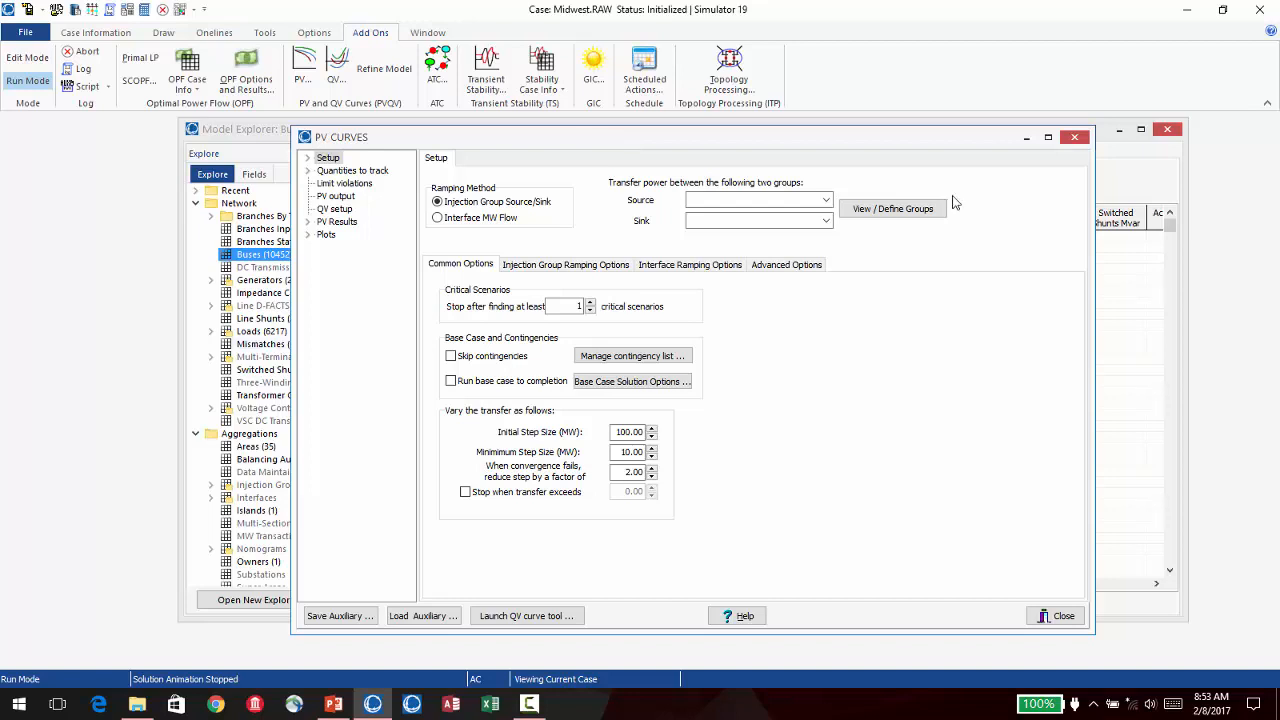
{"action": "left_click", "coordinate": [825, 204]}
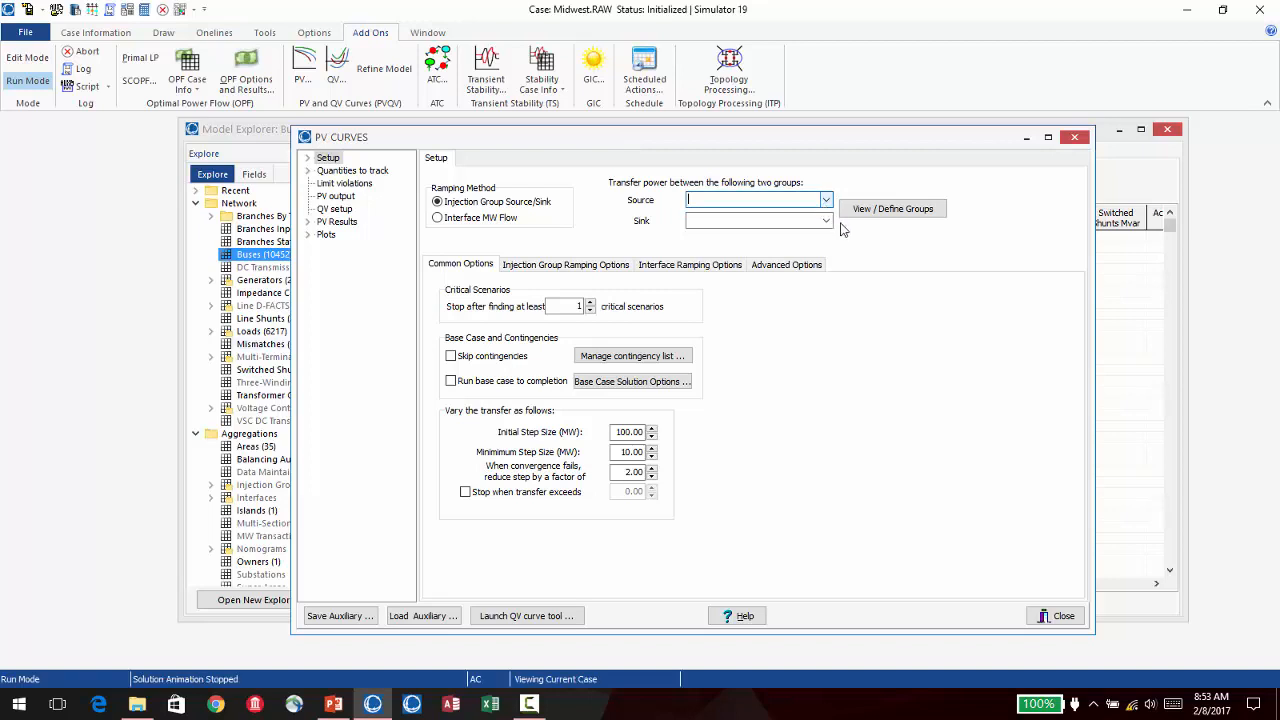
{"action": "left_click", "coordinate": [828, 224]}
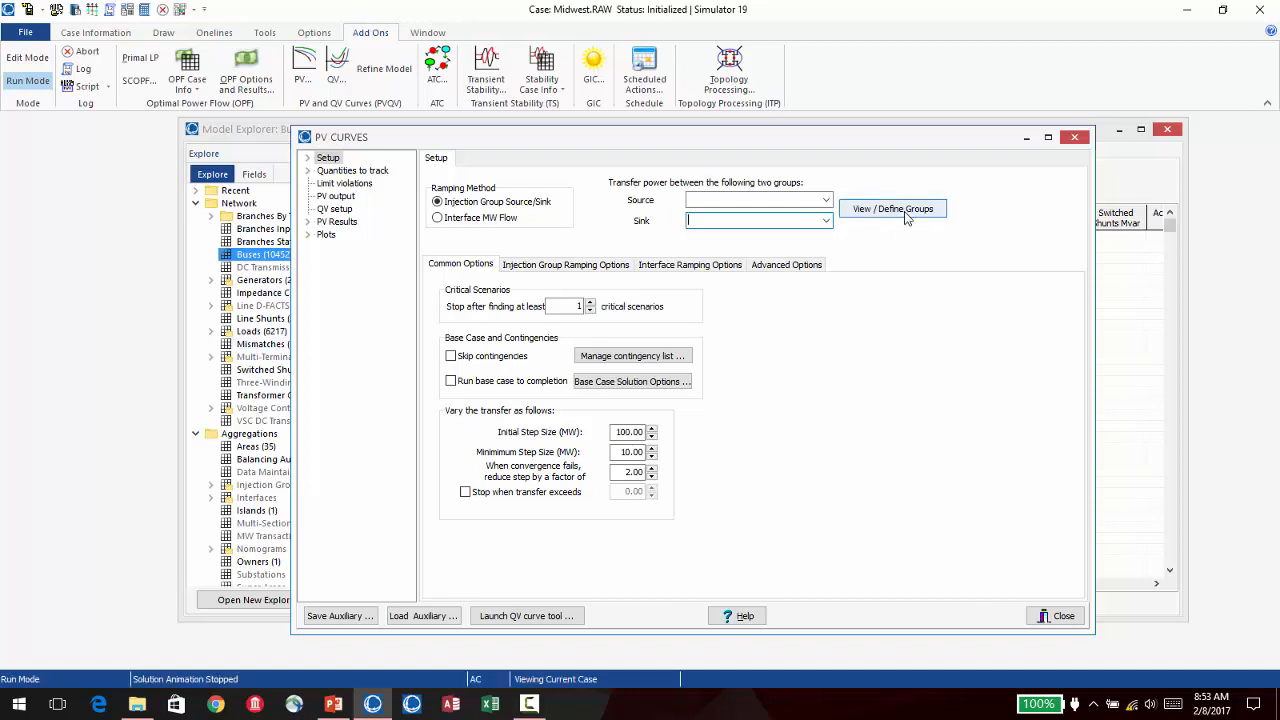
Insert a new injection group from the PV curve group definitions and start adding participation points to it
{"action": "left_click", "coordinate": [904, 212]}
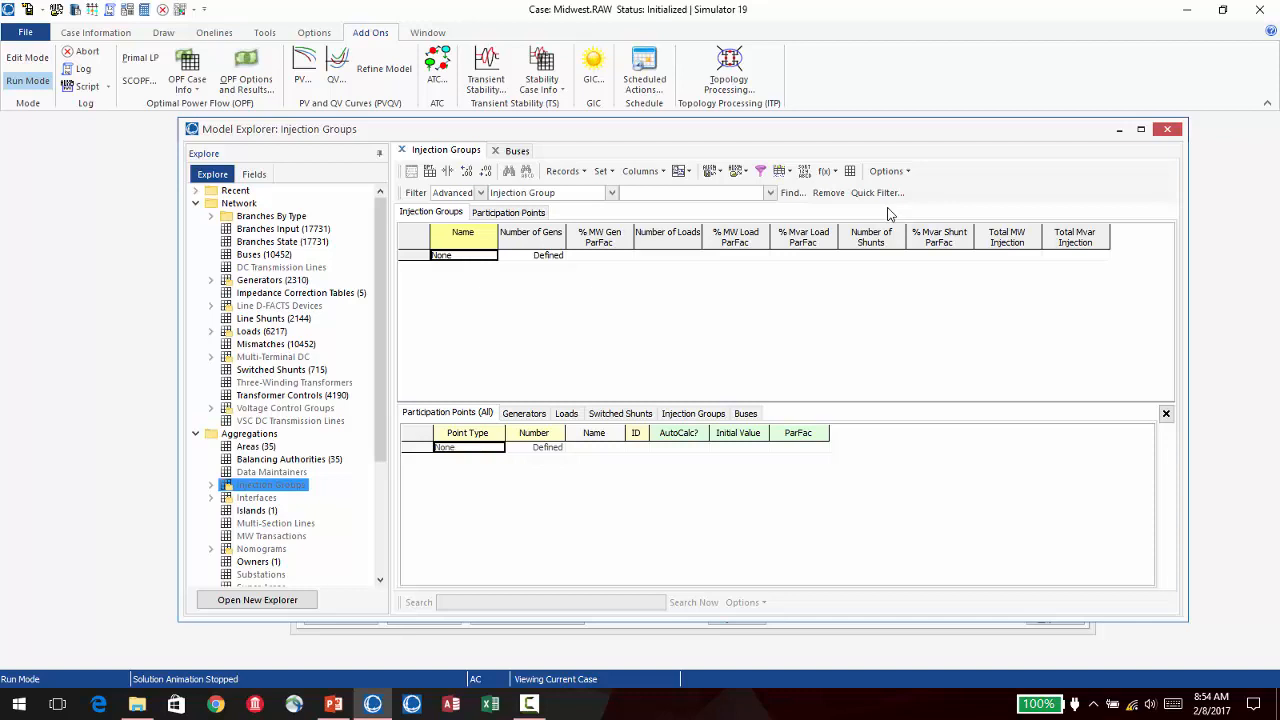
{"action": "right_click", "coordinate": [476, 261]}
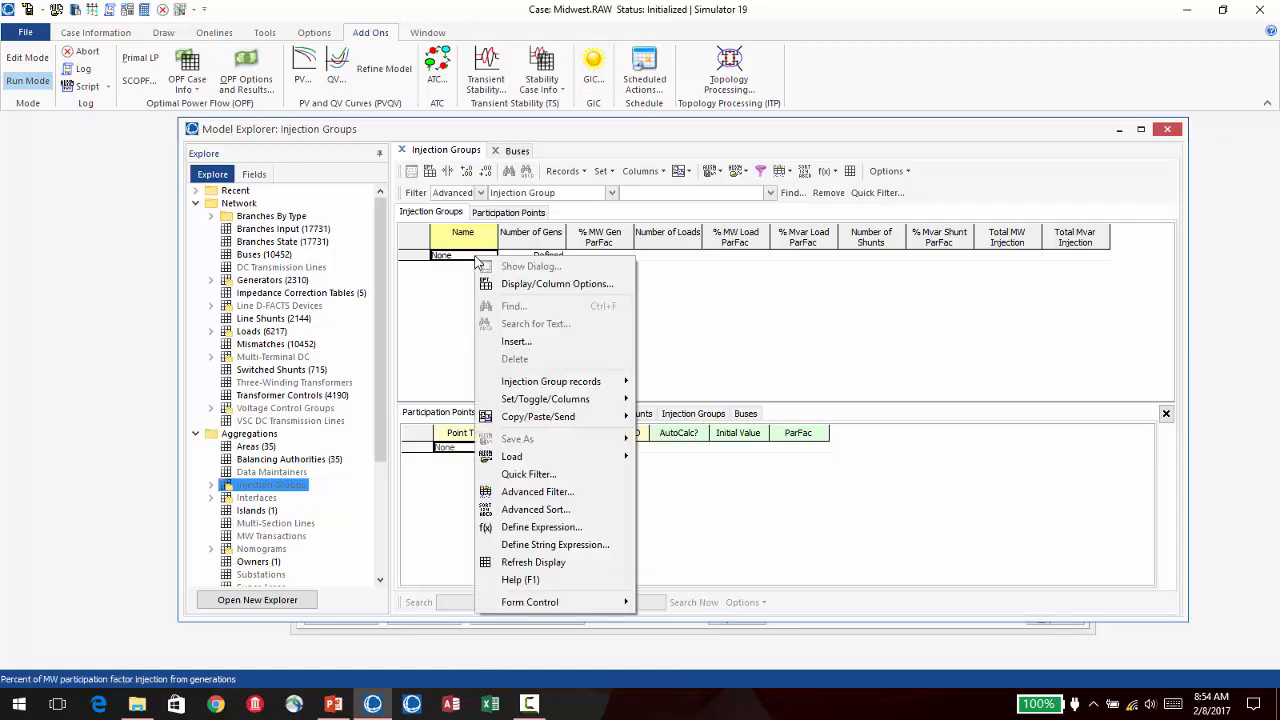
{"action": "left_click", "coordinate": [516, 341]}
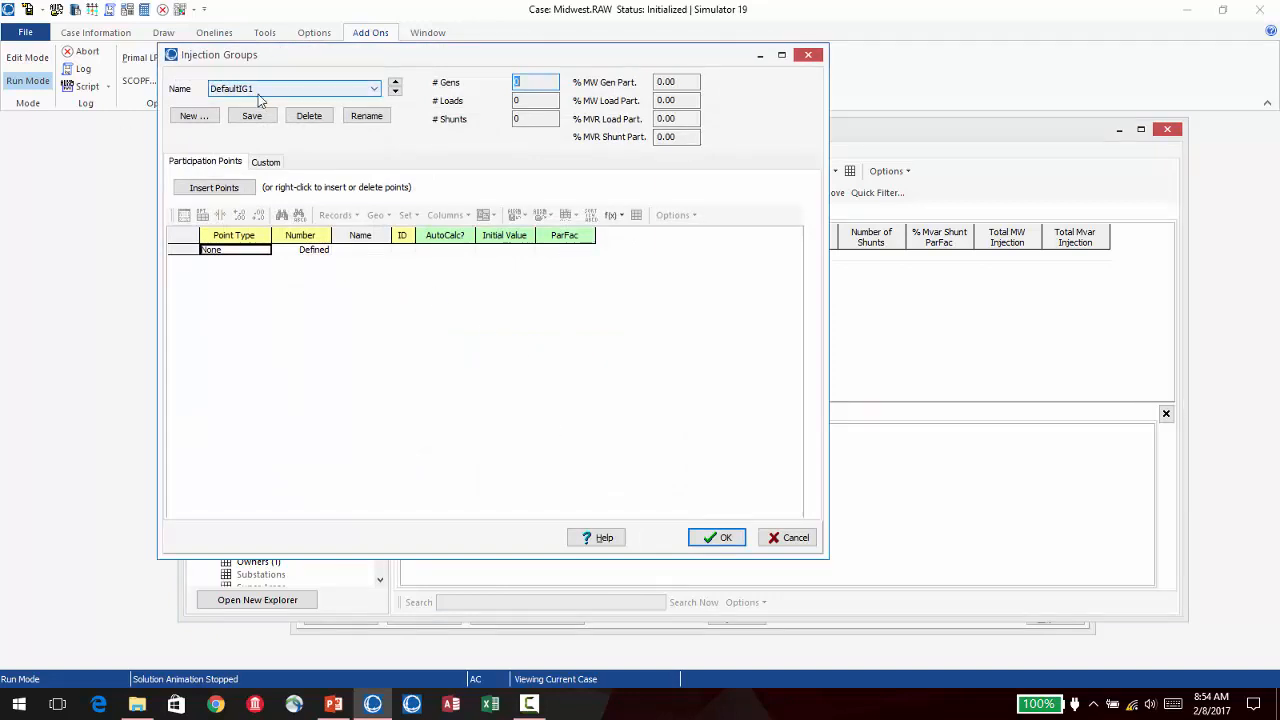
{"action": "left_click", "coordinate": [220, 190]}
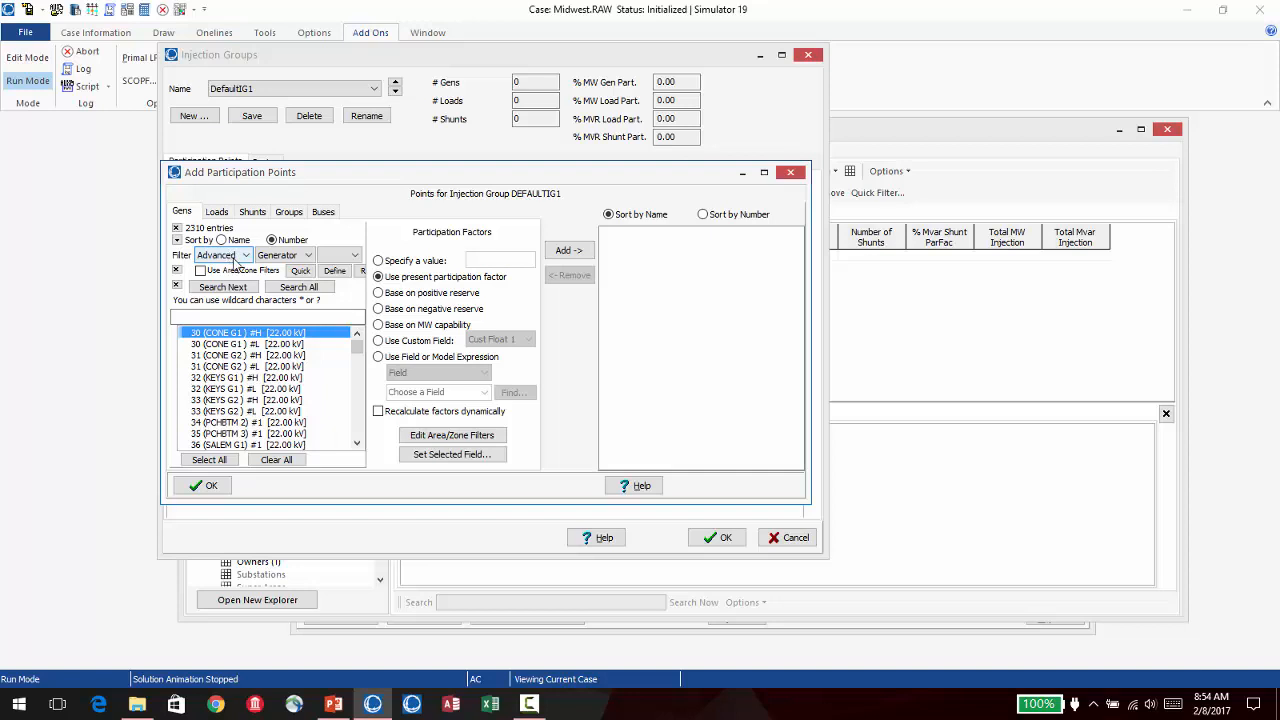
Apply the area/zone filters to the generator list and set the Shown field to NO for all areas
{"action": "left_click", "coordinate": [201, 271]}
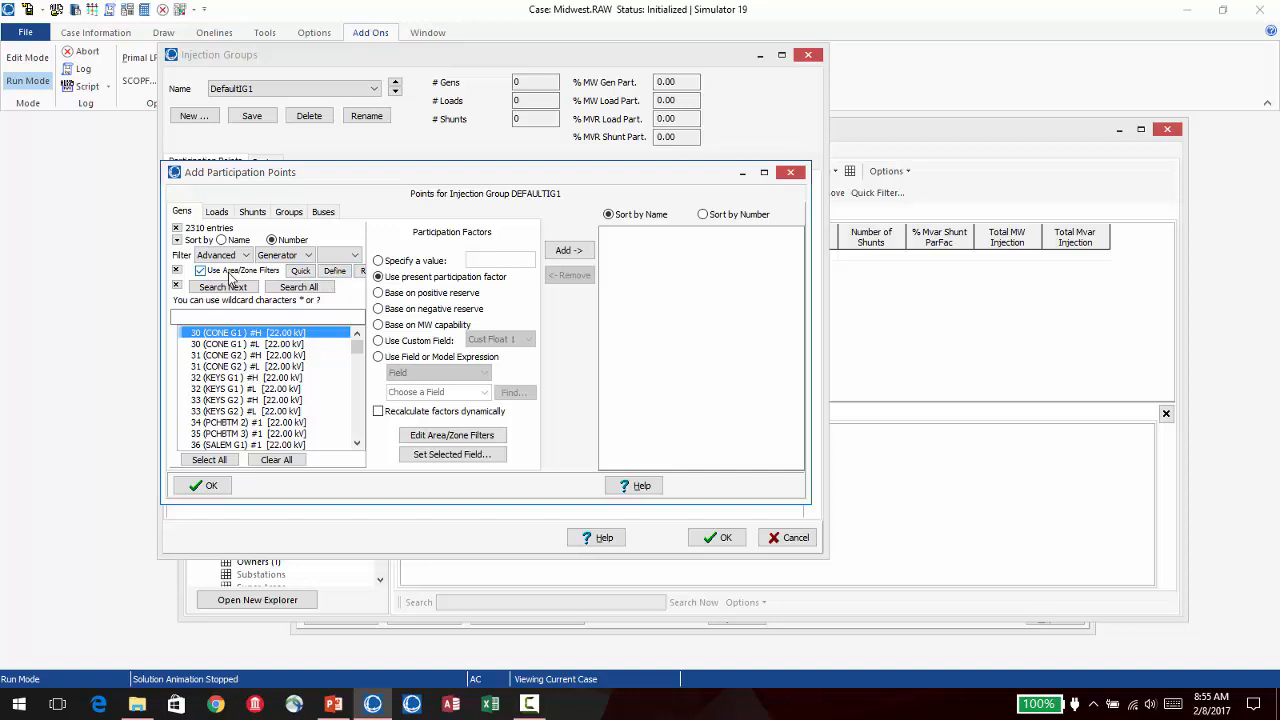
{"action": "left_click", "coordinate": [347, 272]}
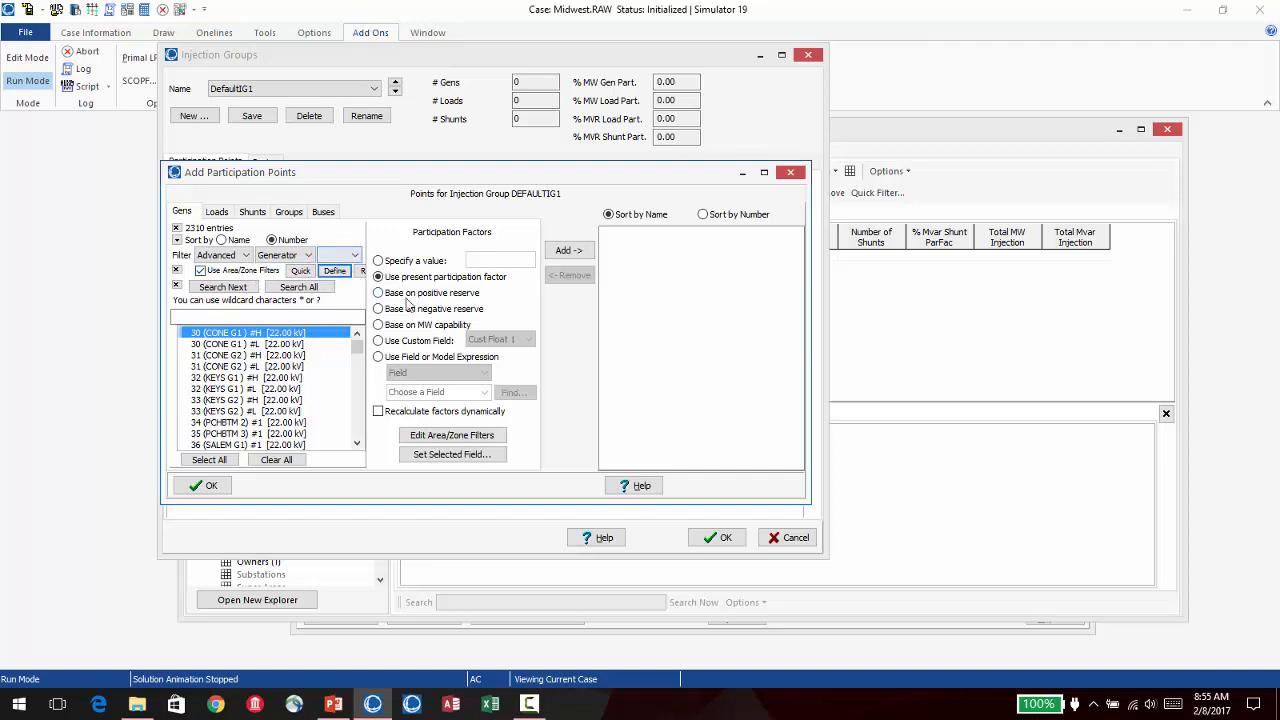
{"action": "left_click", "coordinate": [455, 437]}
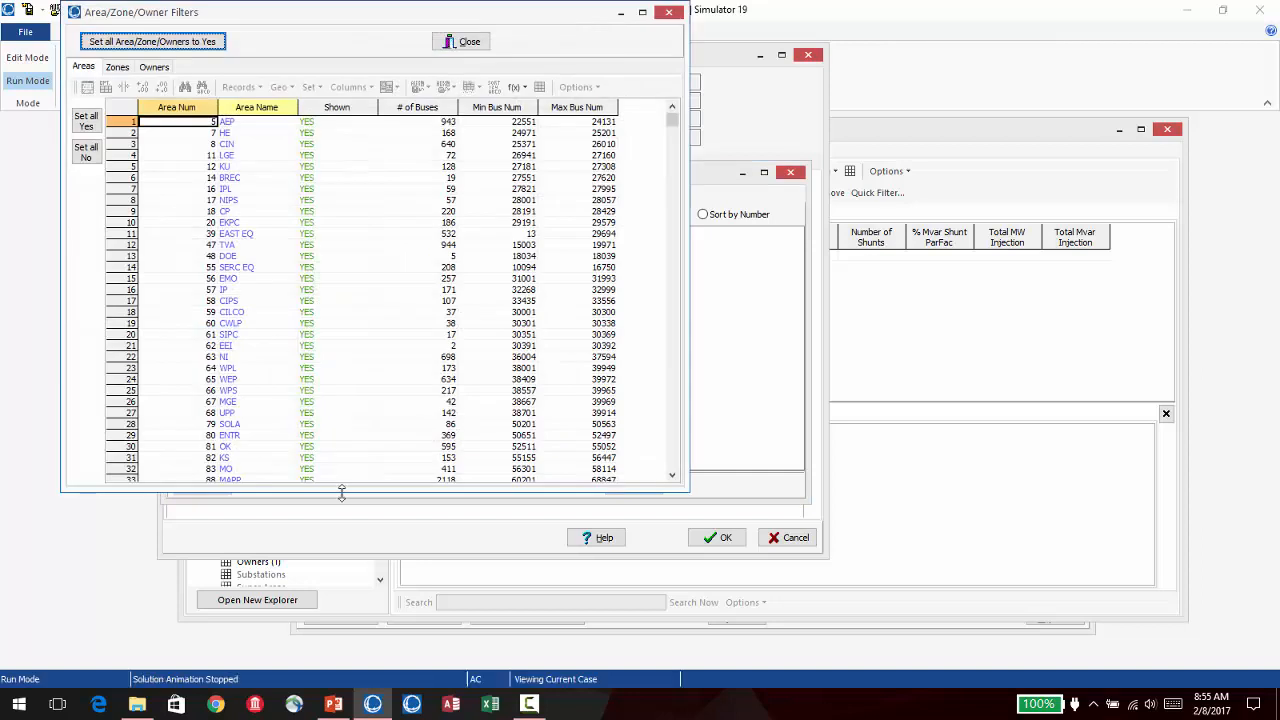
{"action": "right_click", "coordinate": [342, 243]}
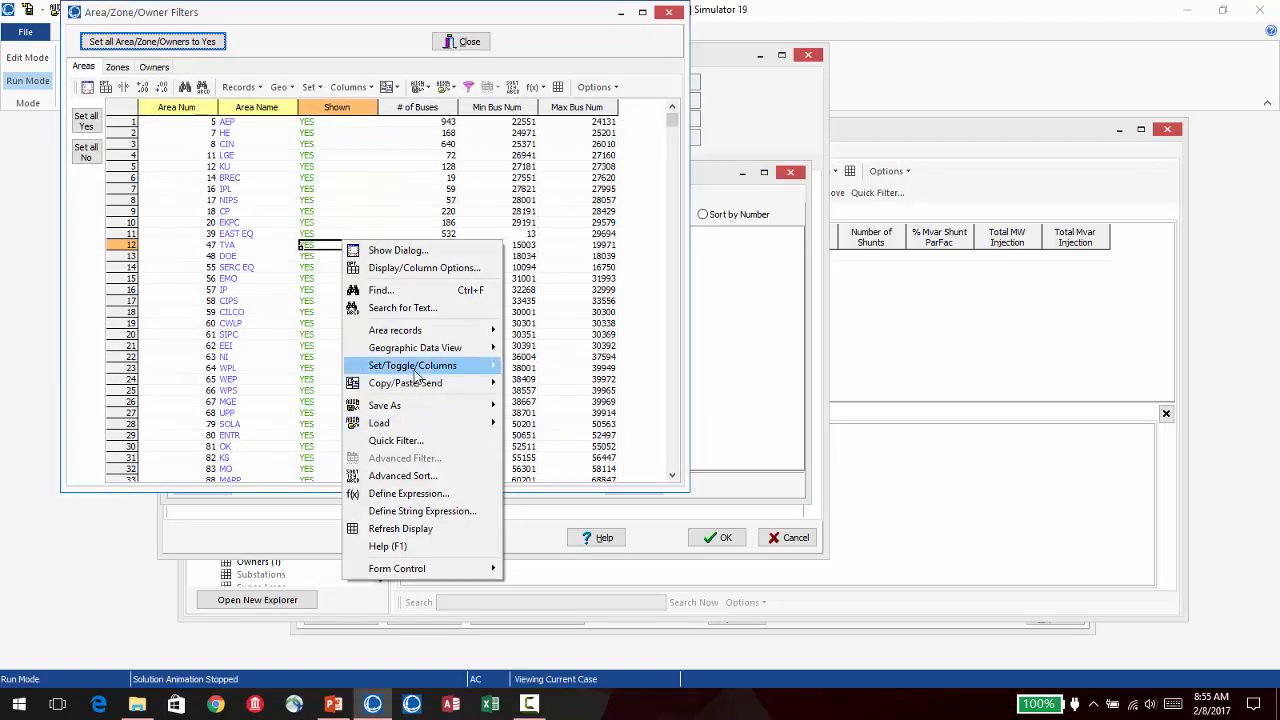
{"action": "mouse_move", "coordinate": [420, 366]}
{"action": "left_click", "coordinate": [560, 366]}
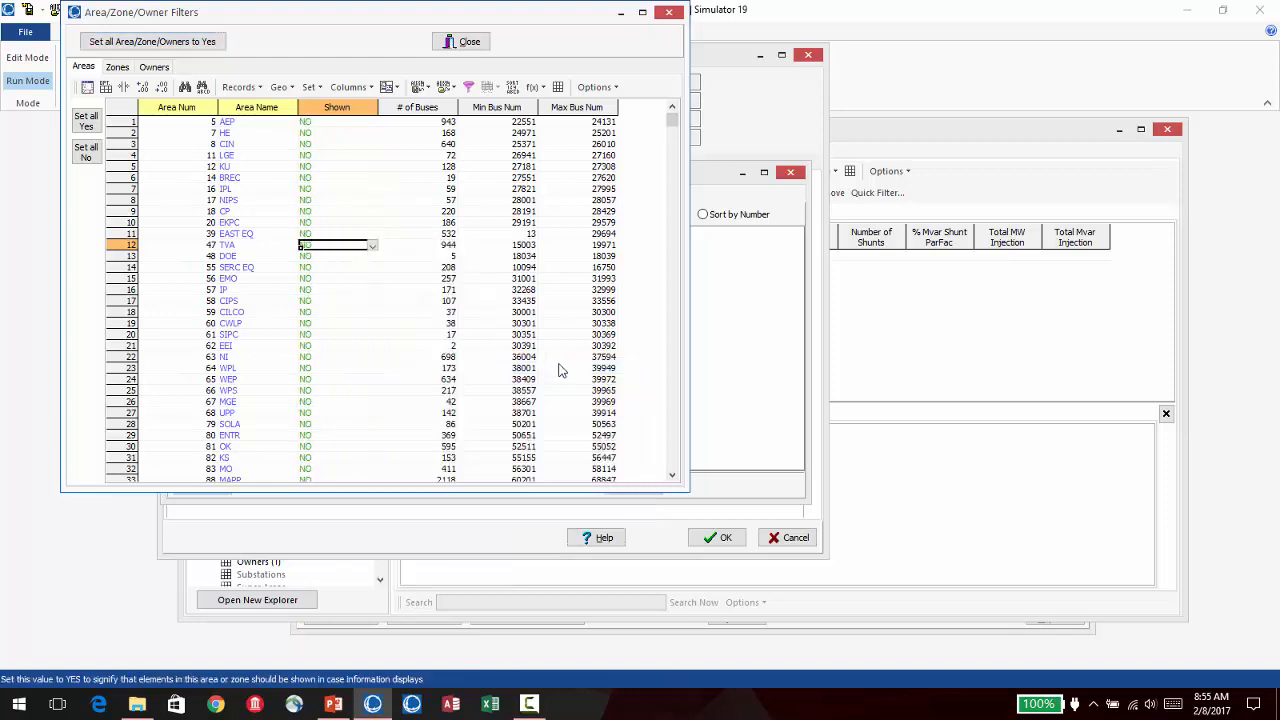
Set the Shown field of the MAPP area to YES and close the area filters
{"action": "key", "text": "Down"}
{"action": "key", "text": "Down"}
{"action": "key", "text": "Down"}
{"action": "key", "text": "Down"}
{"action": "key", "text": "Down"}
{"action": "key", "text": "Down"}
{"action": "key", "text": "Down"}
{"action": "key", "text": "Down"}
{"action": "key", "text": "Down"}
{"action": "key", "text": "Down"}
{"action": "key", "text": "Down"}
{"action": "key", "text": "Down"}
{"action": "key", "text": "Down"}
{"action": "key", "text": "Down"}
{"action": "key", "text": "Down"}
{"action": "key", "text": "Down"}
{"action": "key", "text": "Down"}
{"action": "key", "text": "Down"}
{"action": "key", "text": "Down"}
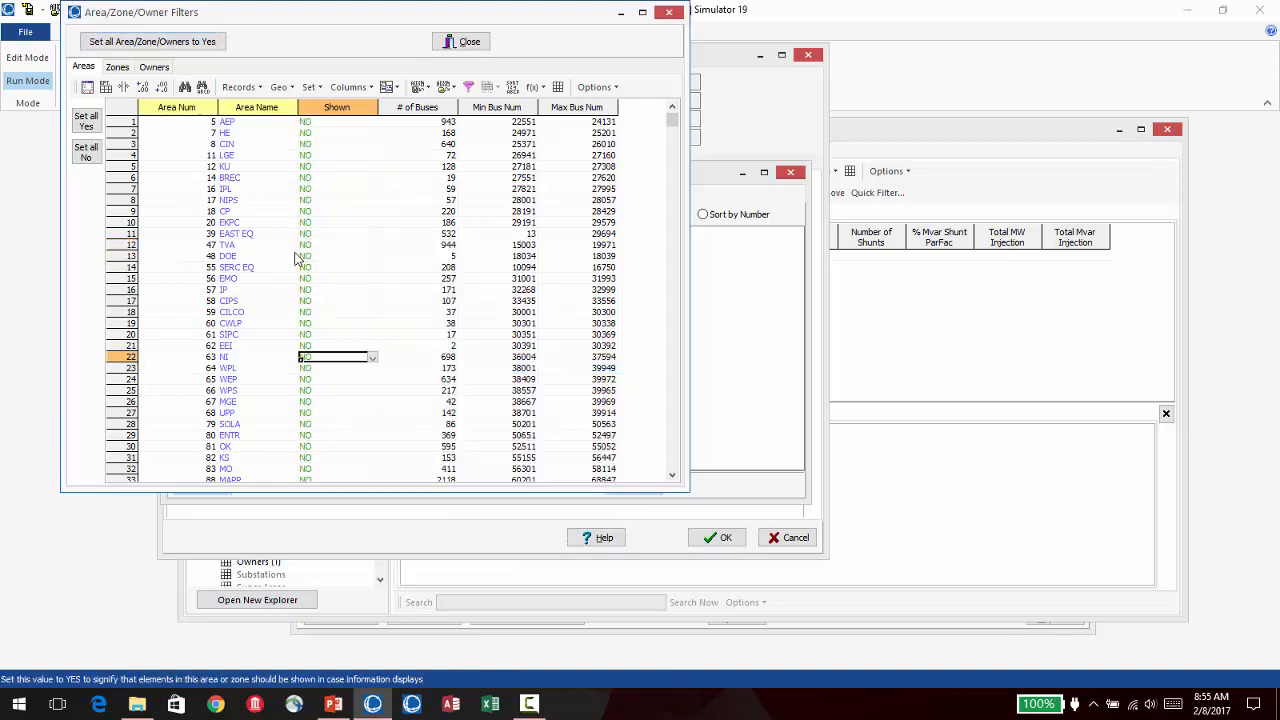
{"action": "key", "text": "Down"}
{"action": "key", "text": "Down"}
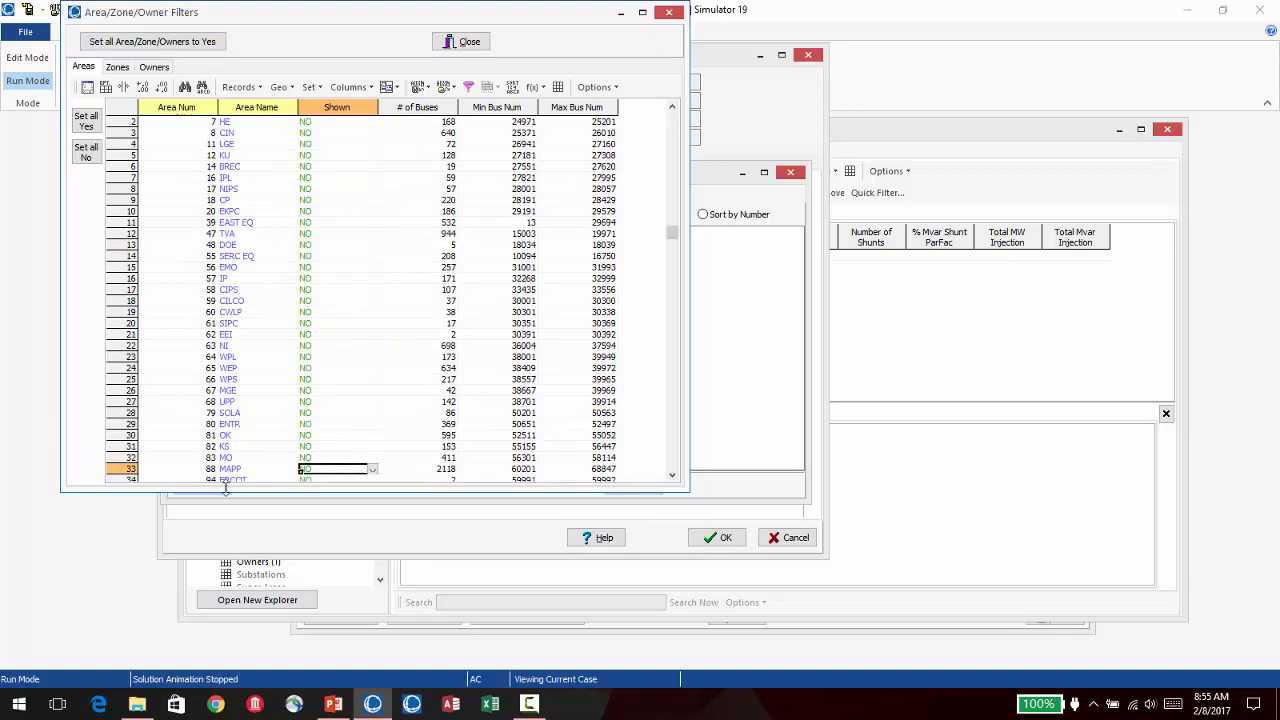
{"action": "double_click", "coordinate": [346, 468]}
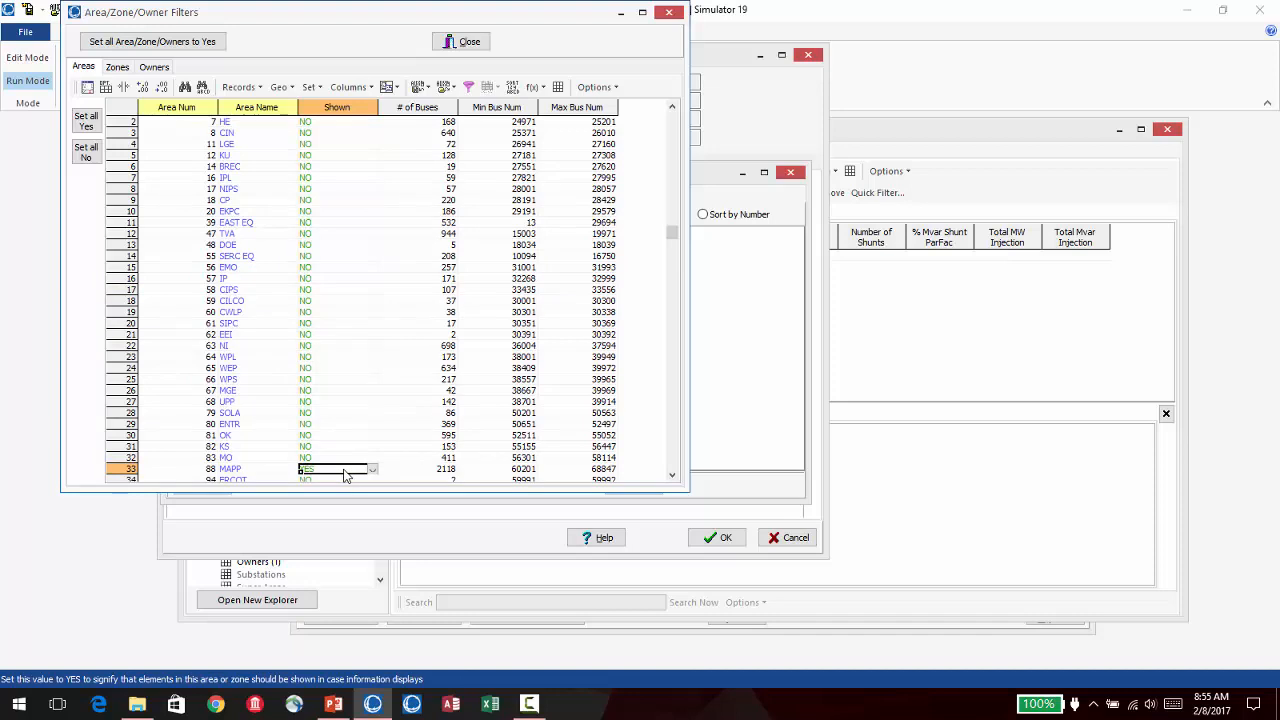
{"action": "left_click", "coordinate": [465, 45]}
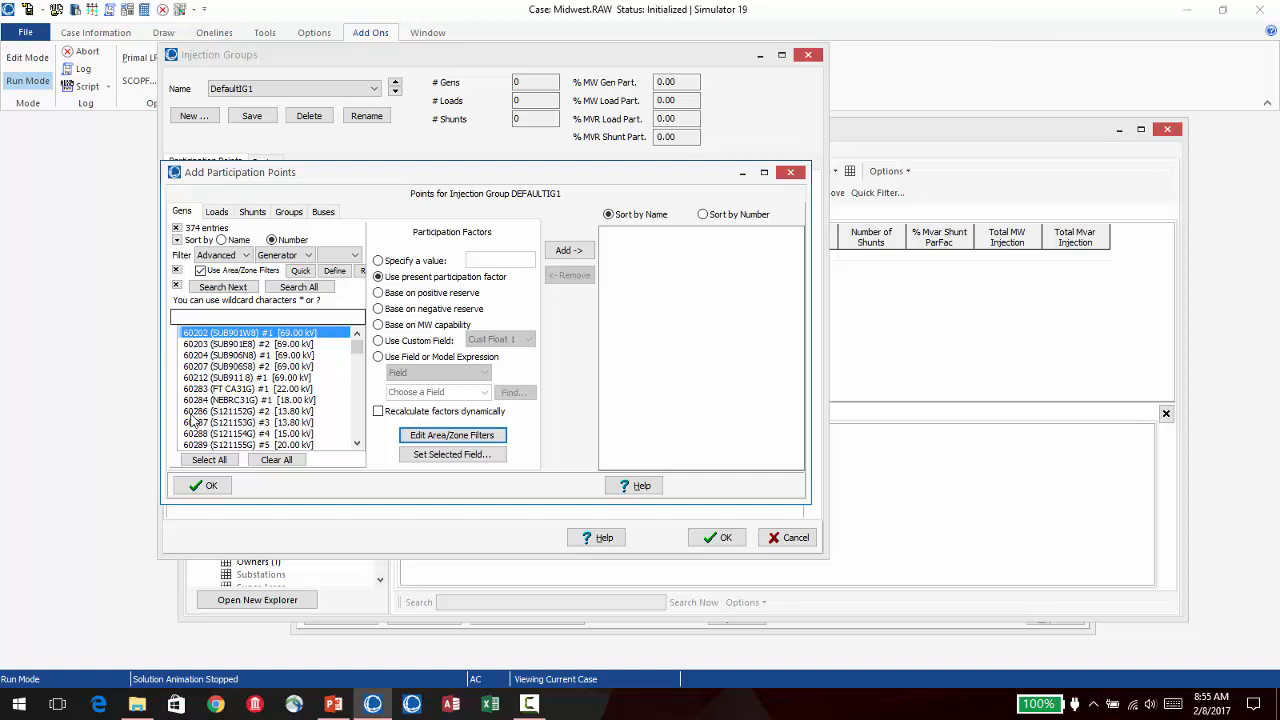
Select all filtered generators and base their participation factors on MW capability
{"action": "left_click", "coordinate": [220, 461]}
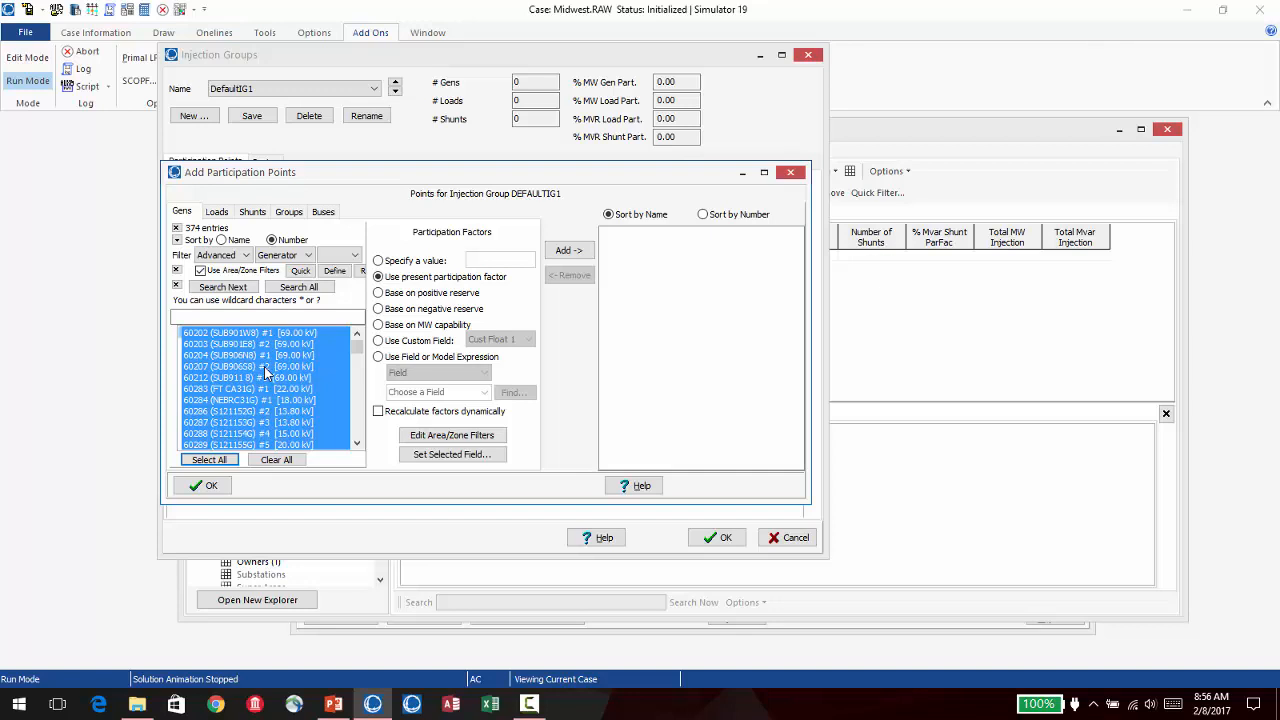
{"action": "left_click", "coordinate": [379, 293]}
{"action": "left_click", "coordinate": [386, 326]}
For the load points, set the area filters to hide MAPP and show WPL, WEP, WPS, MGE and UPP
{"action": "left_click", "coordinate": [222, 214]}
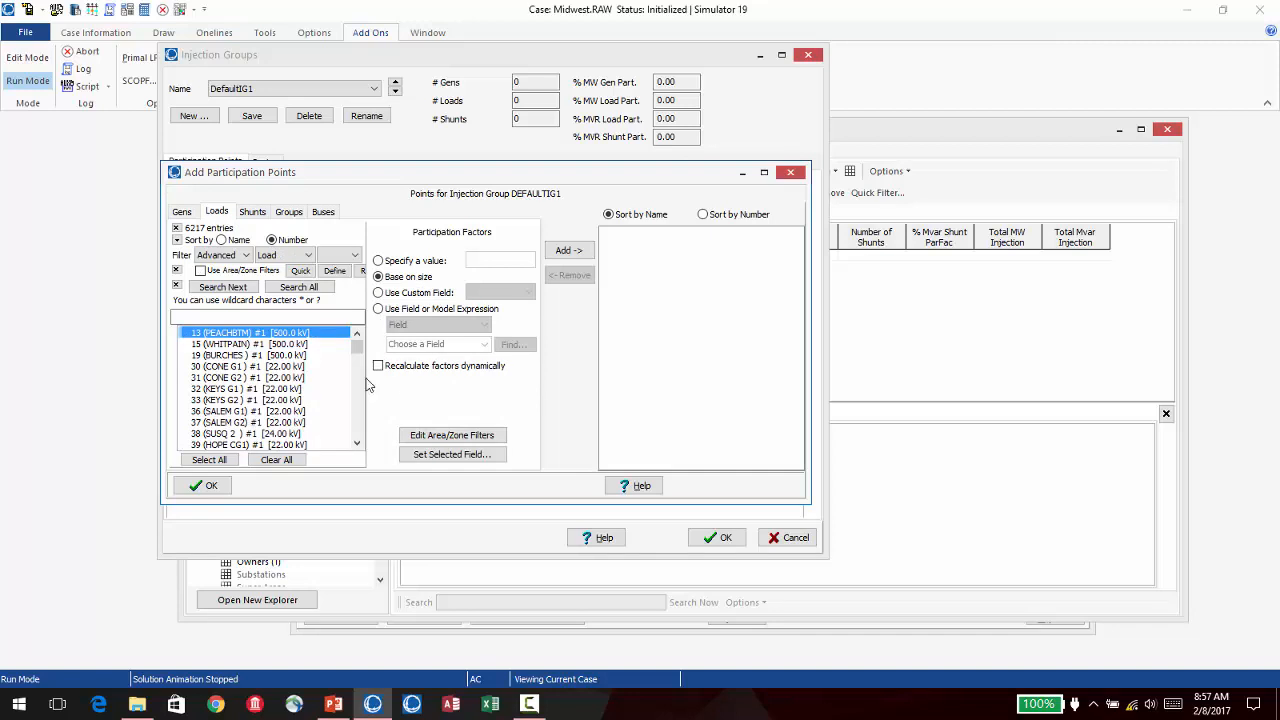
{"action": "left_click", "coordinate": [482, 436]}
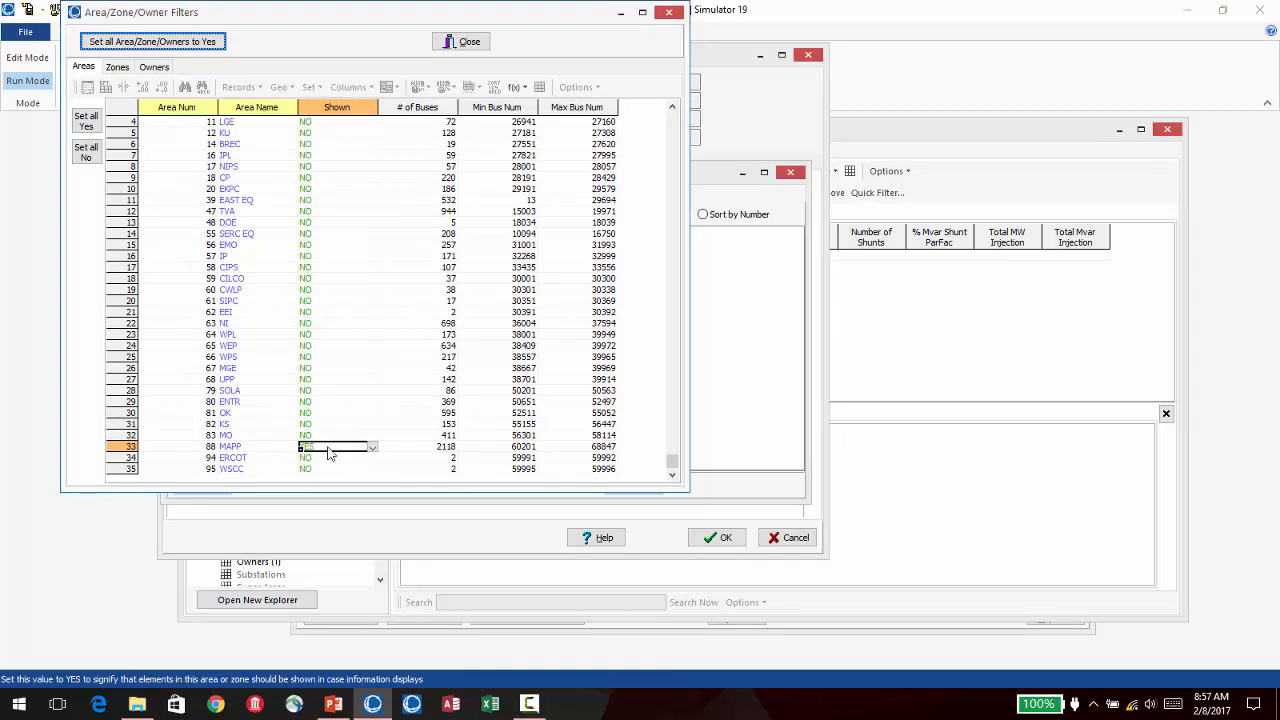
{"action": "left_click", "coordinate": [316, 335]}
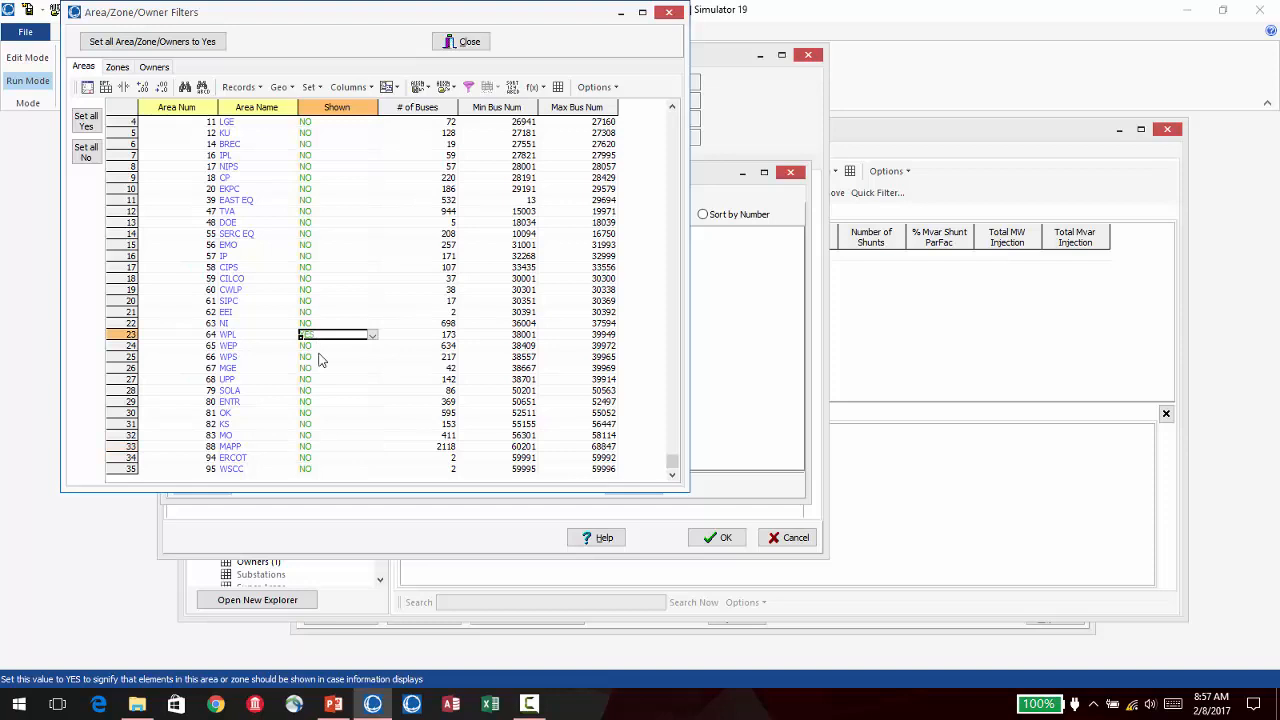
{"action": "left_click", "coordinate": [320, 346]}
{"action": "left_click", "coordinate": [330, 358]}
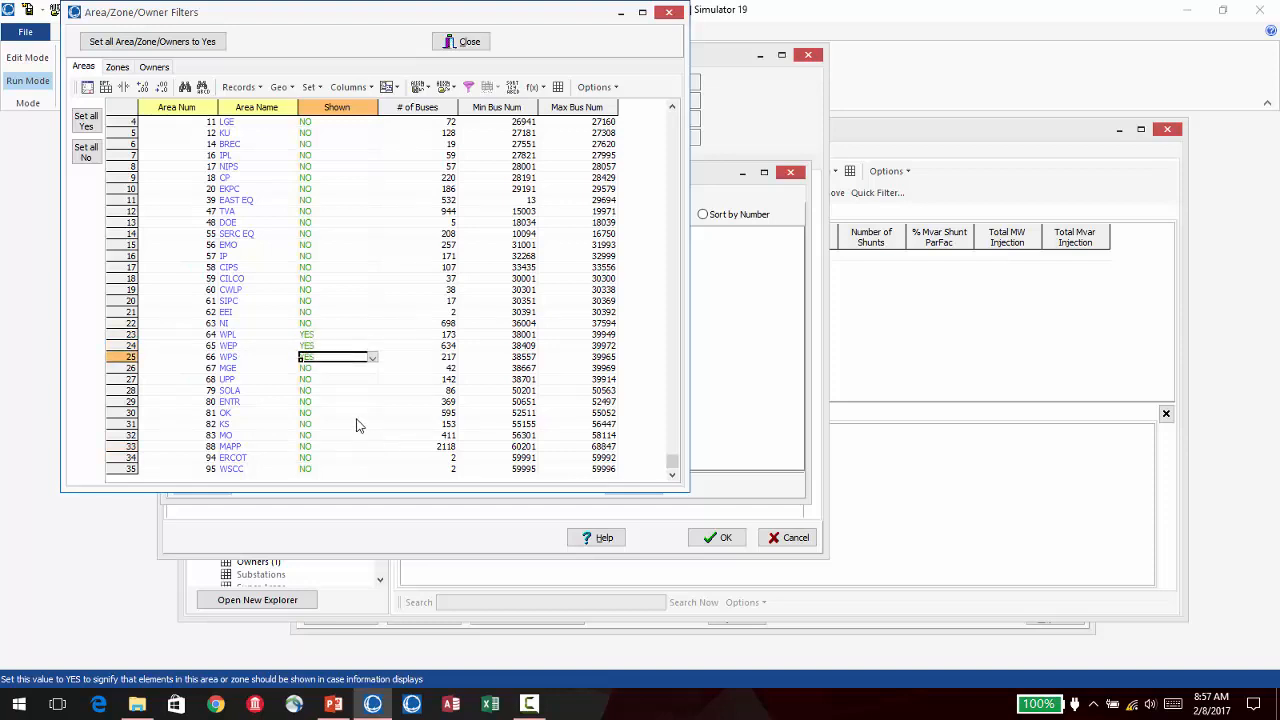
{"action": "left_click", "coordinate": [325, 370]}
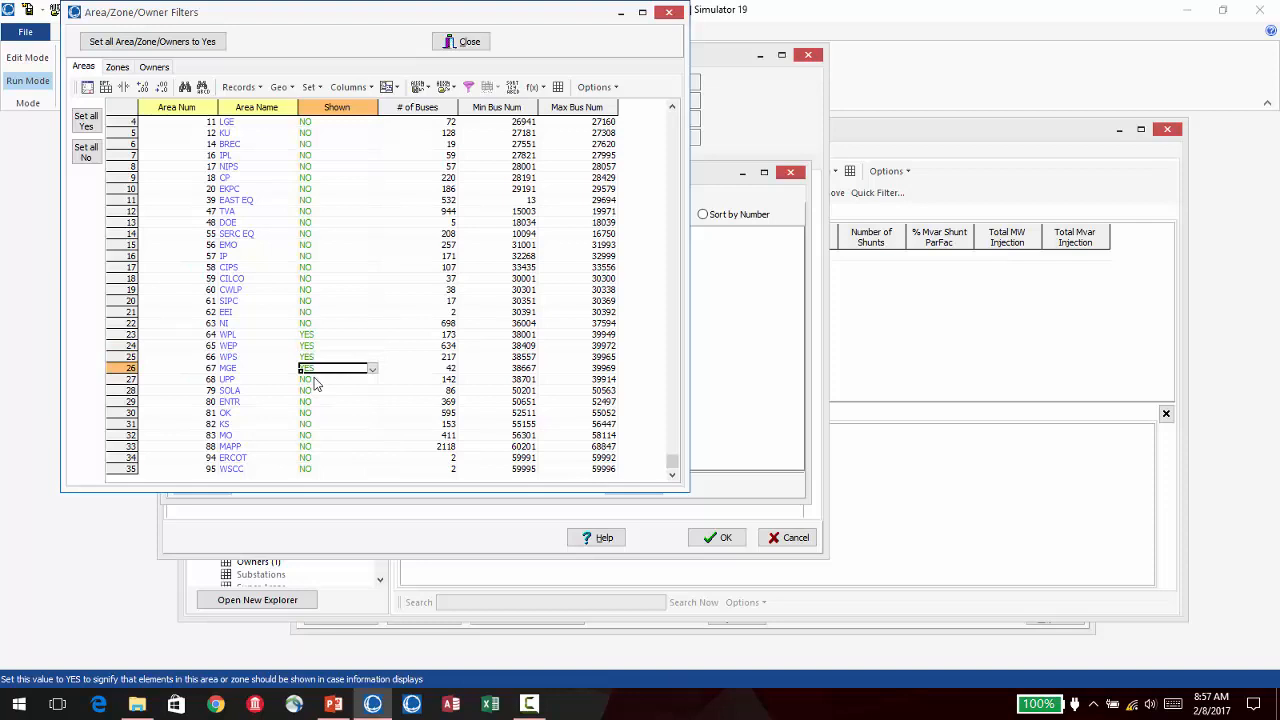
{"action": "left_click", "coordinate": [317, 380]}
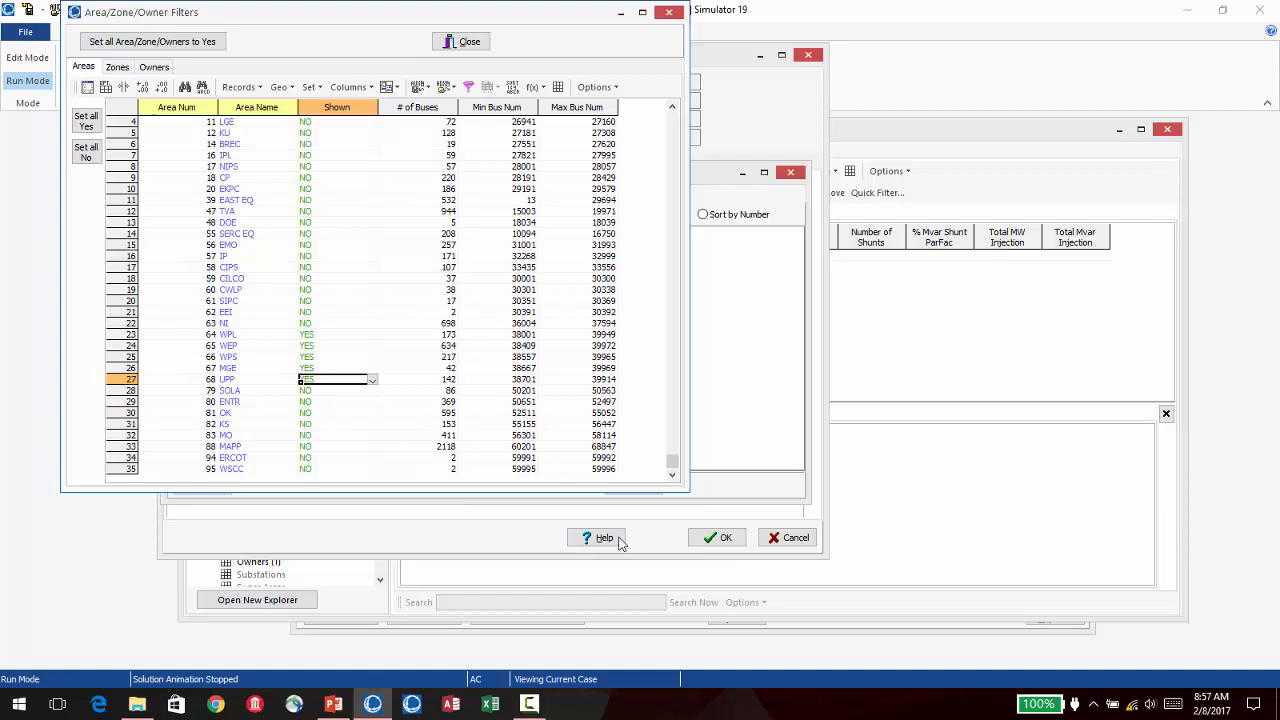
{"action": "left_click", "coordinate": [462, 42]}
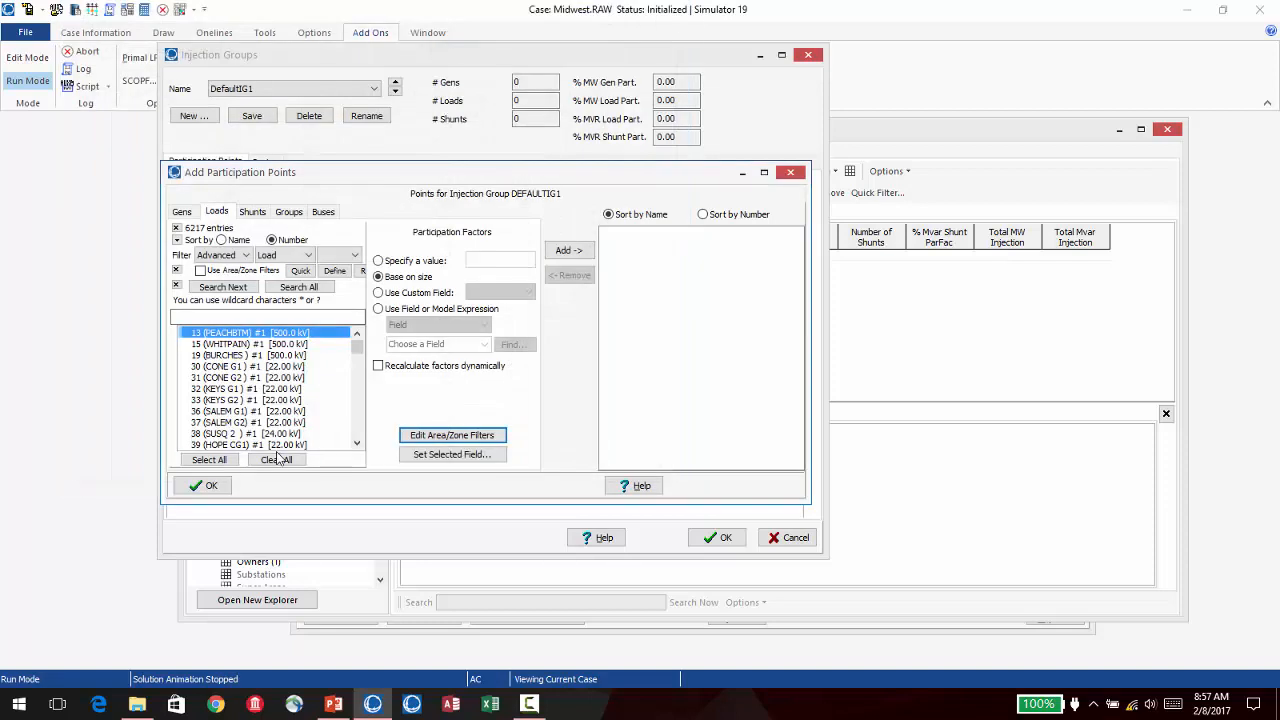
Apply the area/zone filters to the load list, select all loads, and close the participation points dialog without adding them
{"action": "left_click", "coordinate": [201, 270]}
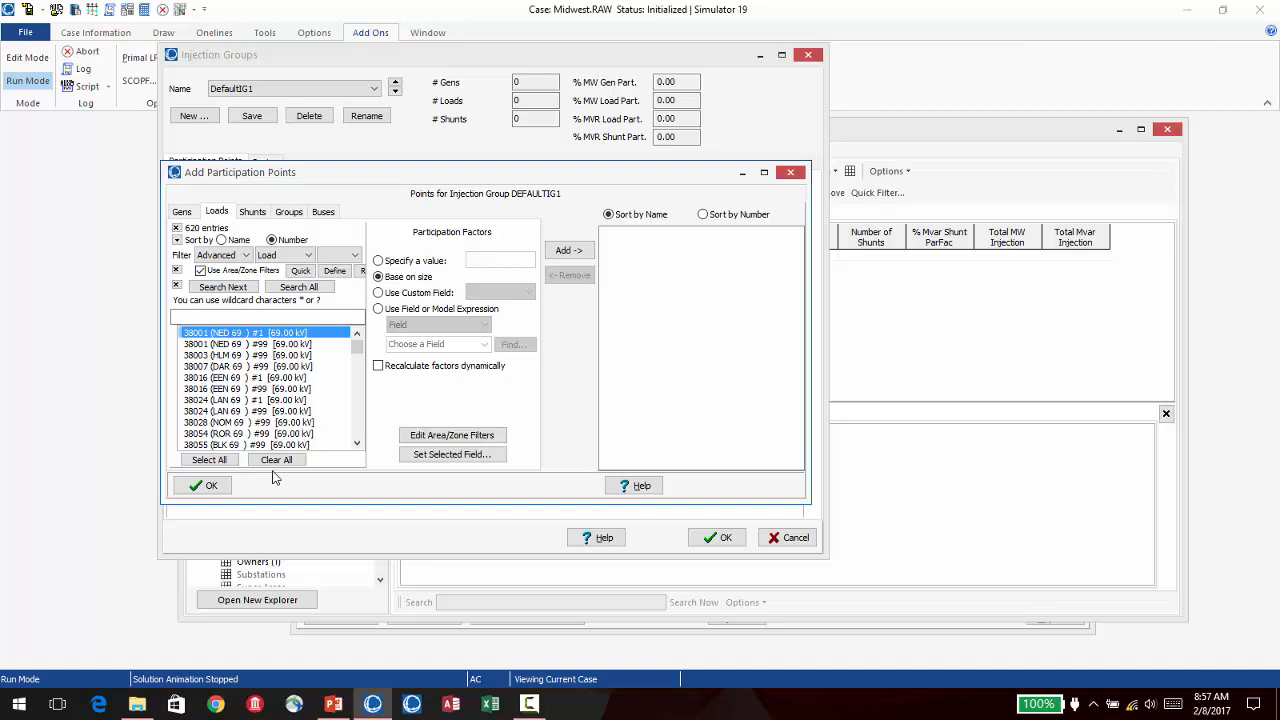
{"action": "left_click", "coordinate": [203, 460]}
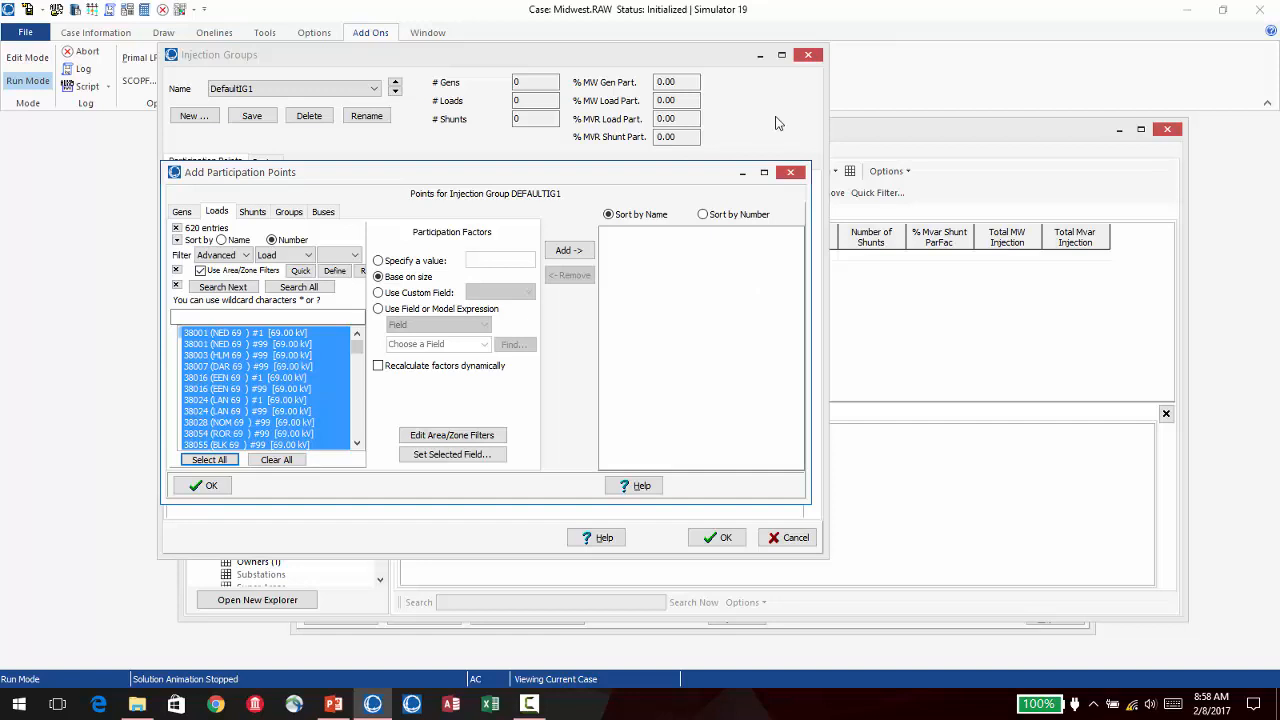
{"action": "left_click", "coordinate": [791, 174]}
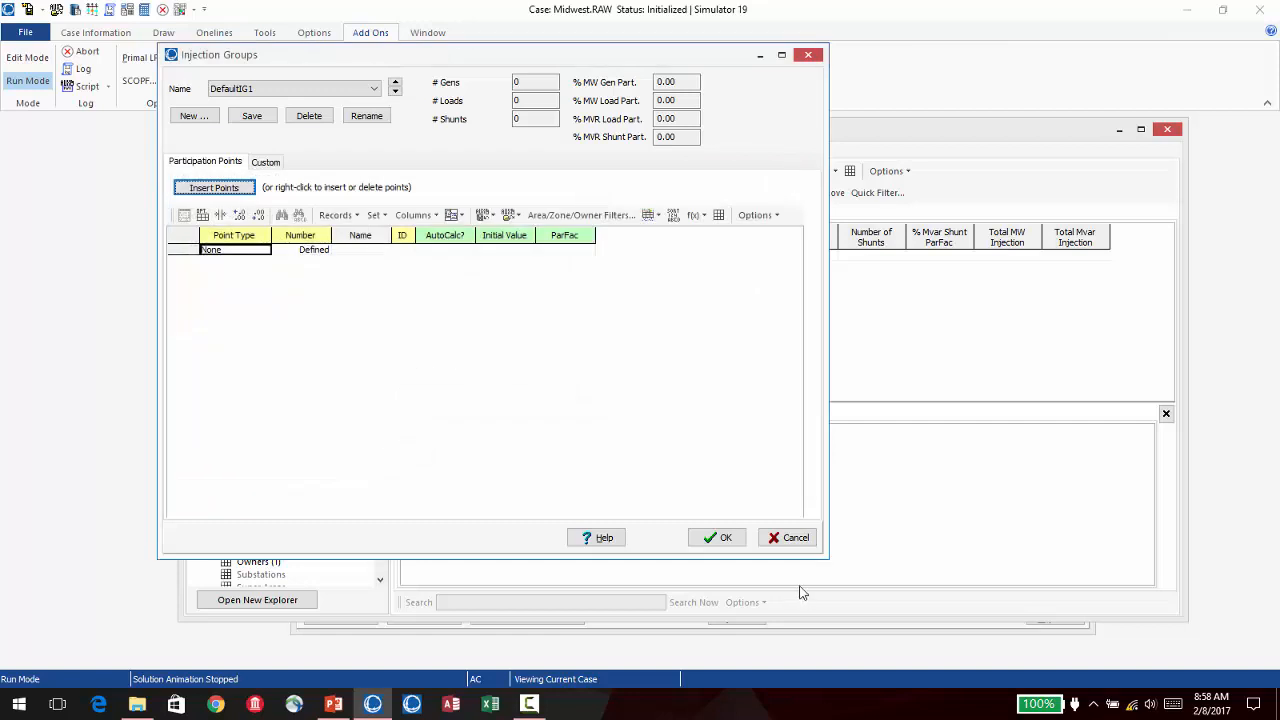
Cancel the injection group definition and load Midwest Injection Groups.aux from the S06_PVCurves folder, creating the MAPP and WUMS injection groups
{"action": "left_click", "coordinate": [794, 537]}
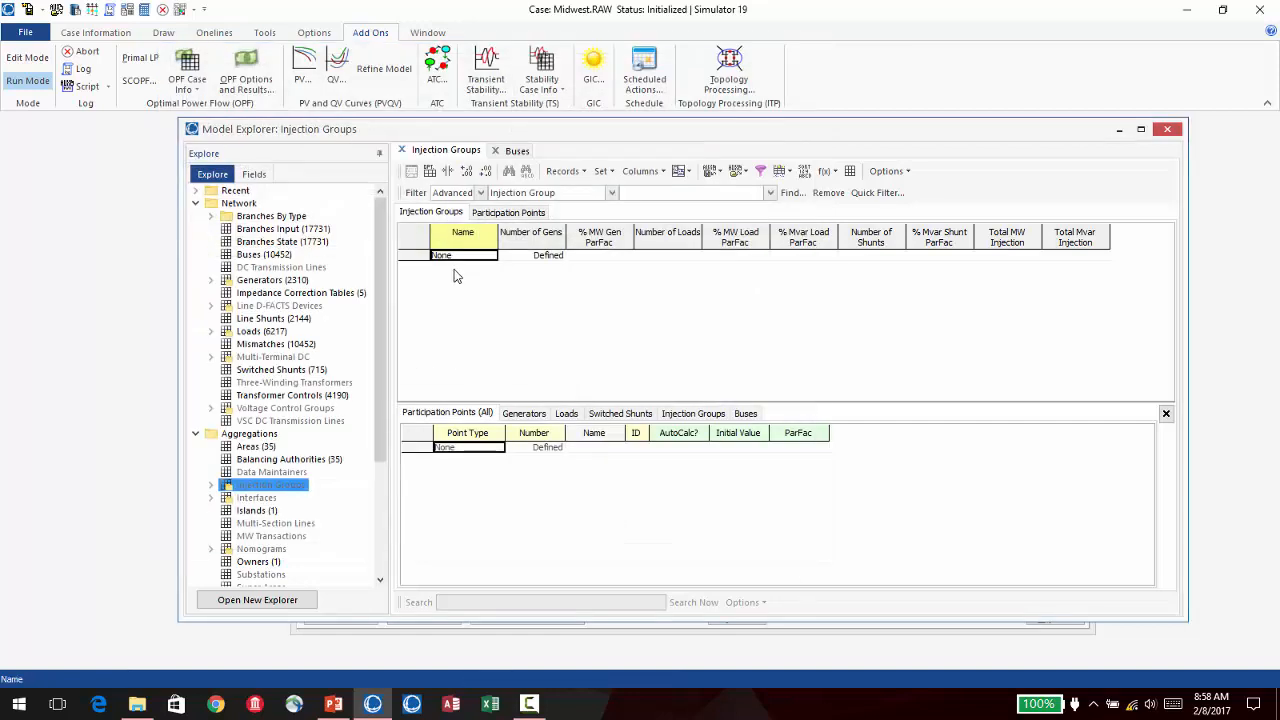
{"action": "right_click", "coordinate": [467, 262]}
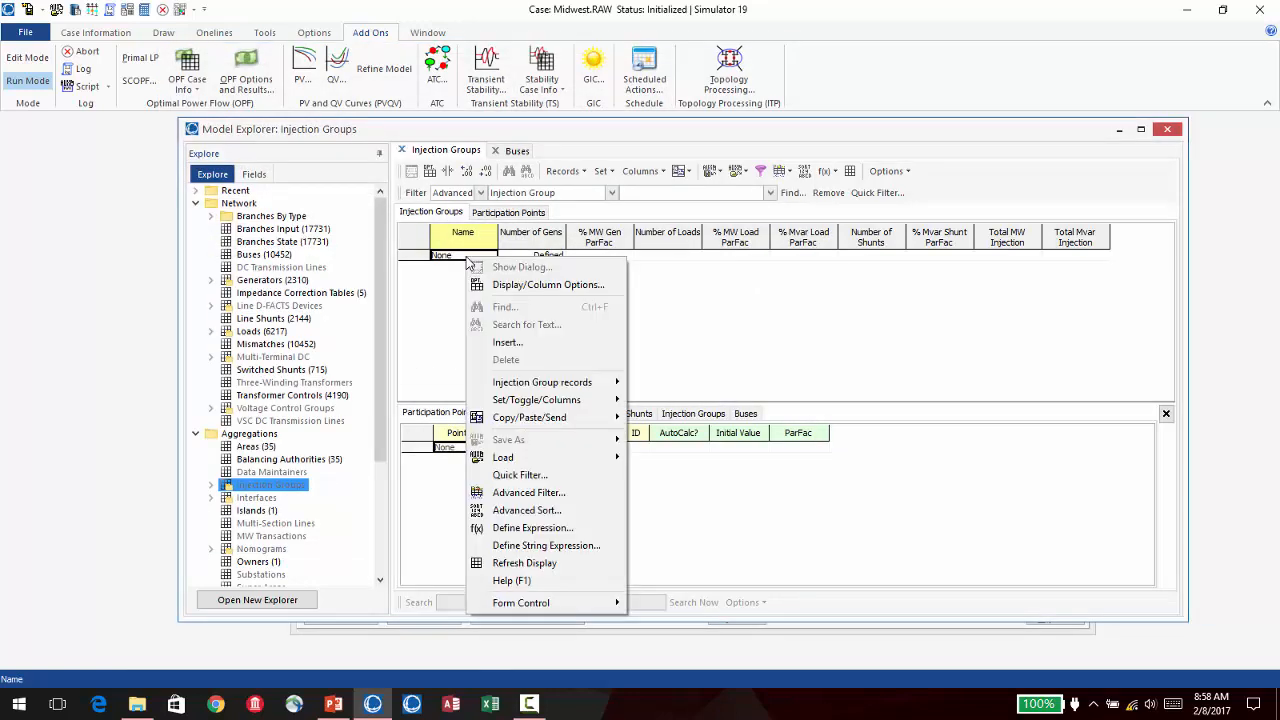
{"action": "mouse_move", "coordinate": [560, 466]}
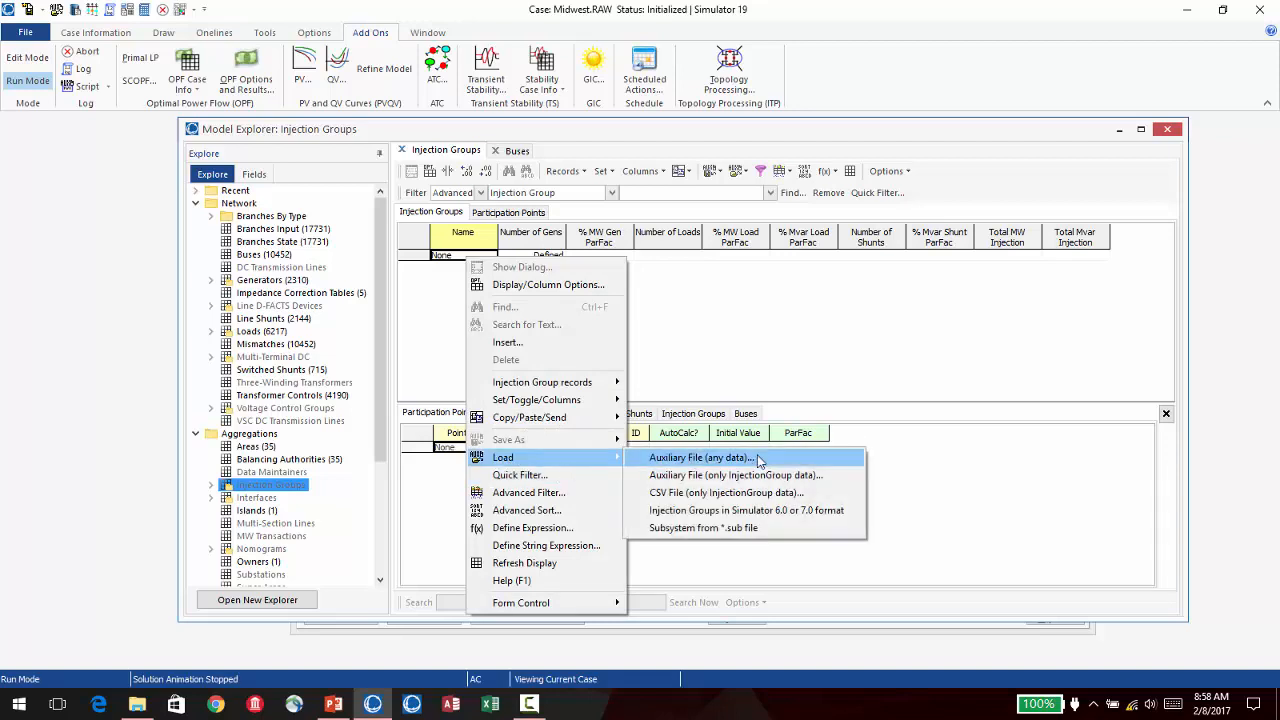
{"action": "left_click", "coordinate": [757, 460]}
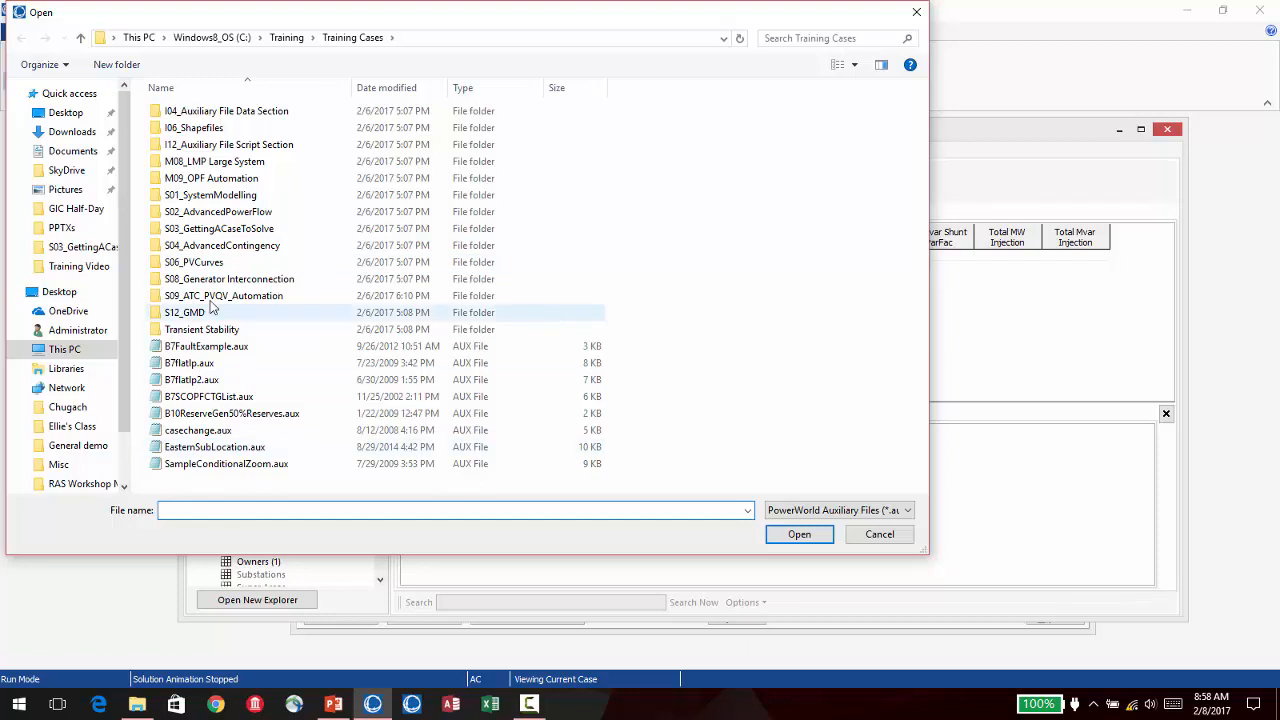
{"action": "double_click", "coordinate": [193, 262]}
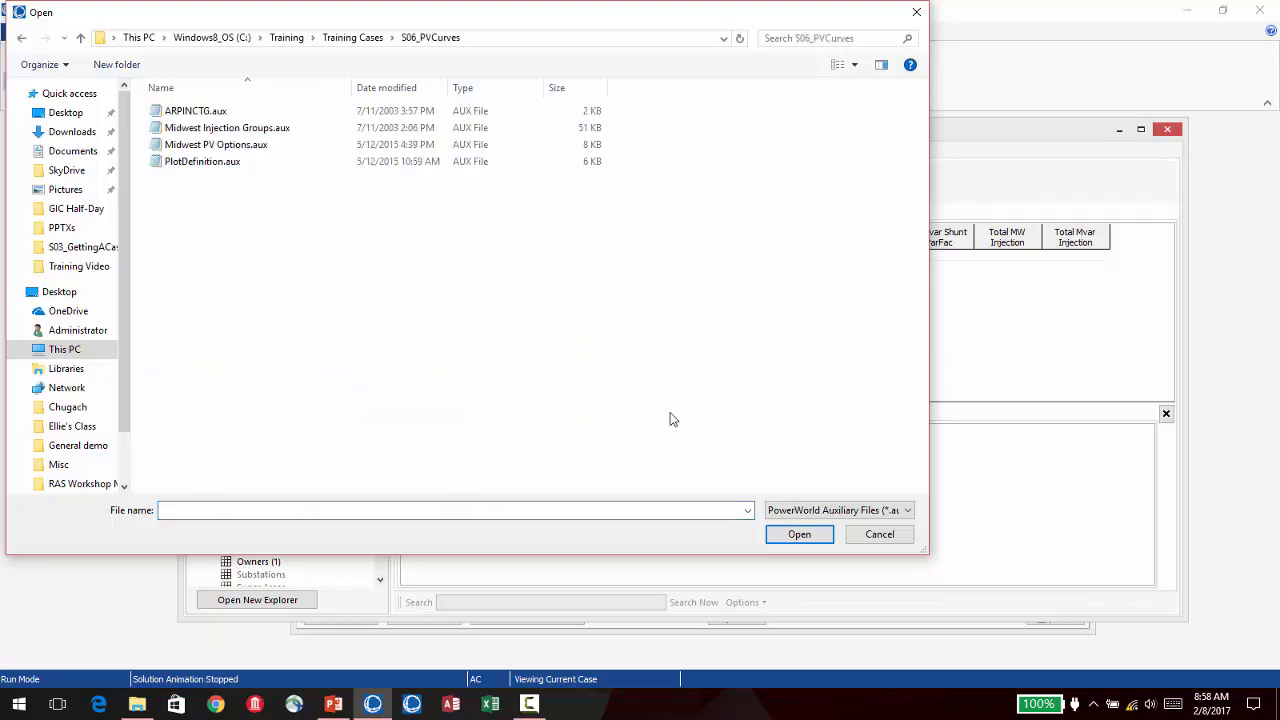
{"action": "left_click", "coordinate": [245, 130]}
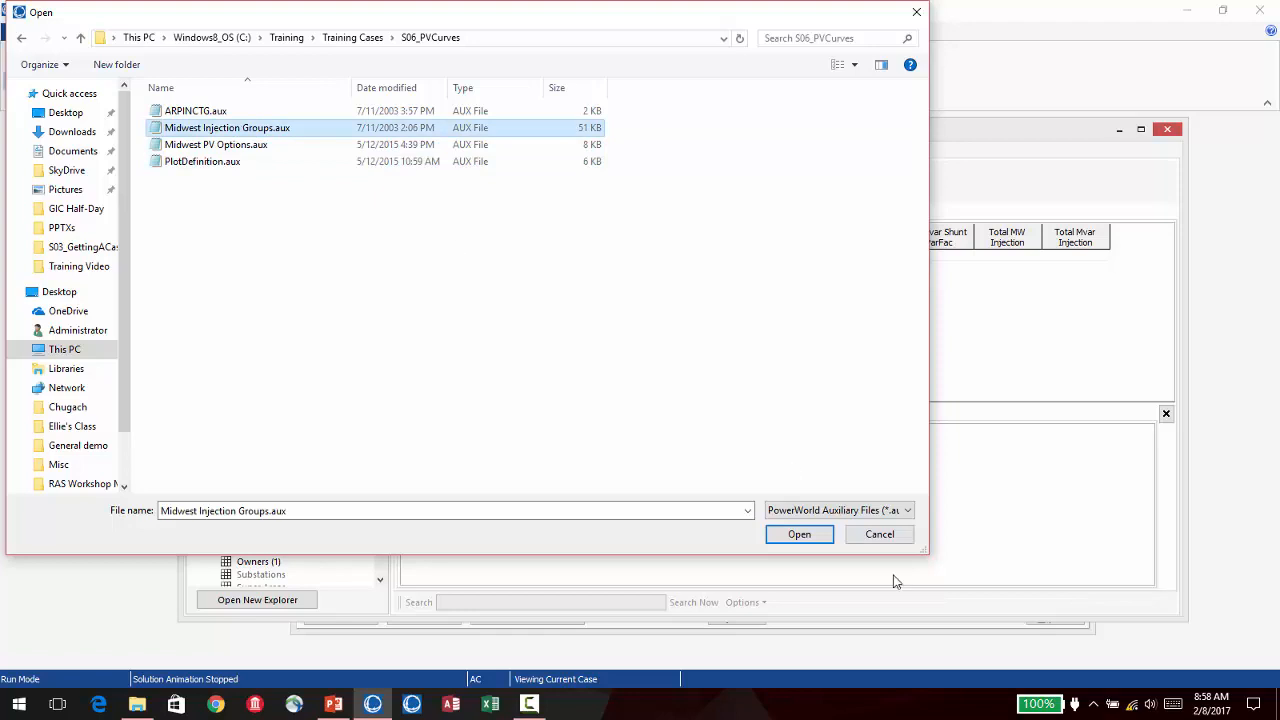
{"action": "left_click", "coordinate": [799, 538]}
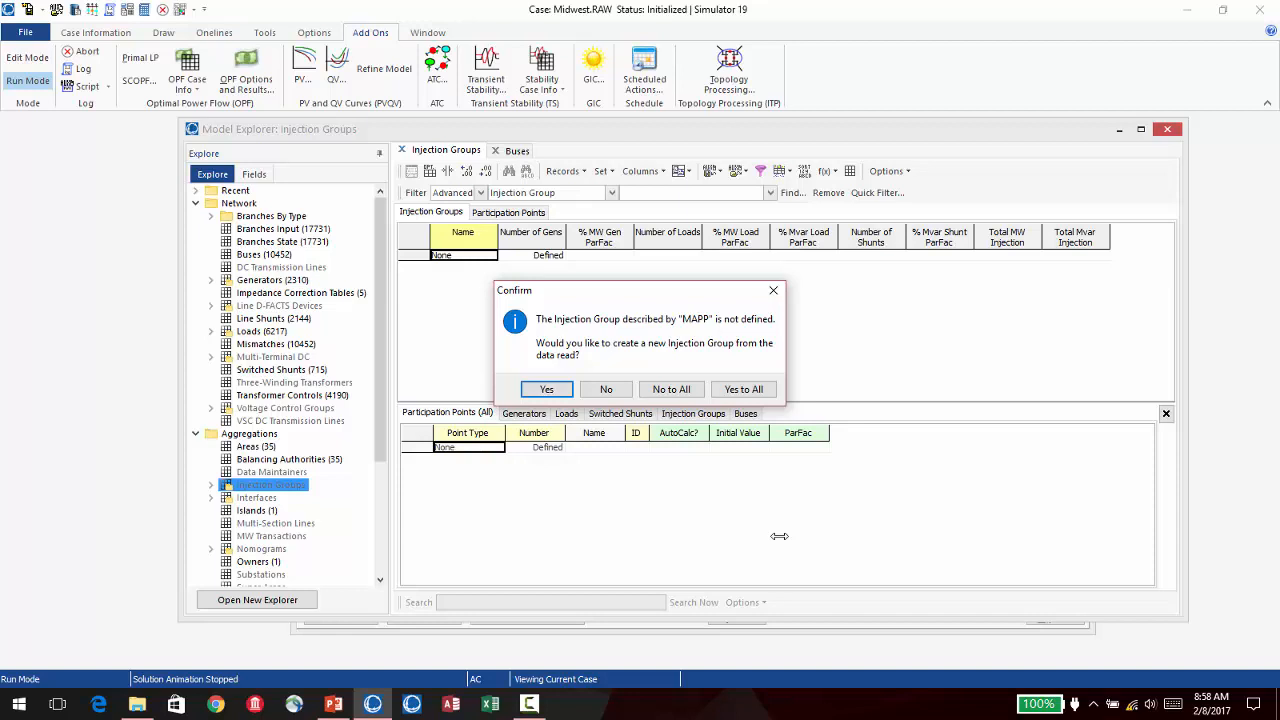
{"action": "left_click", "coordinate": [546, 390]}
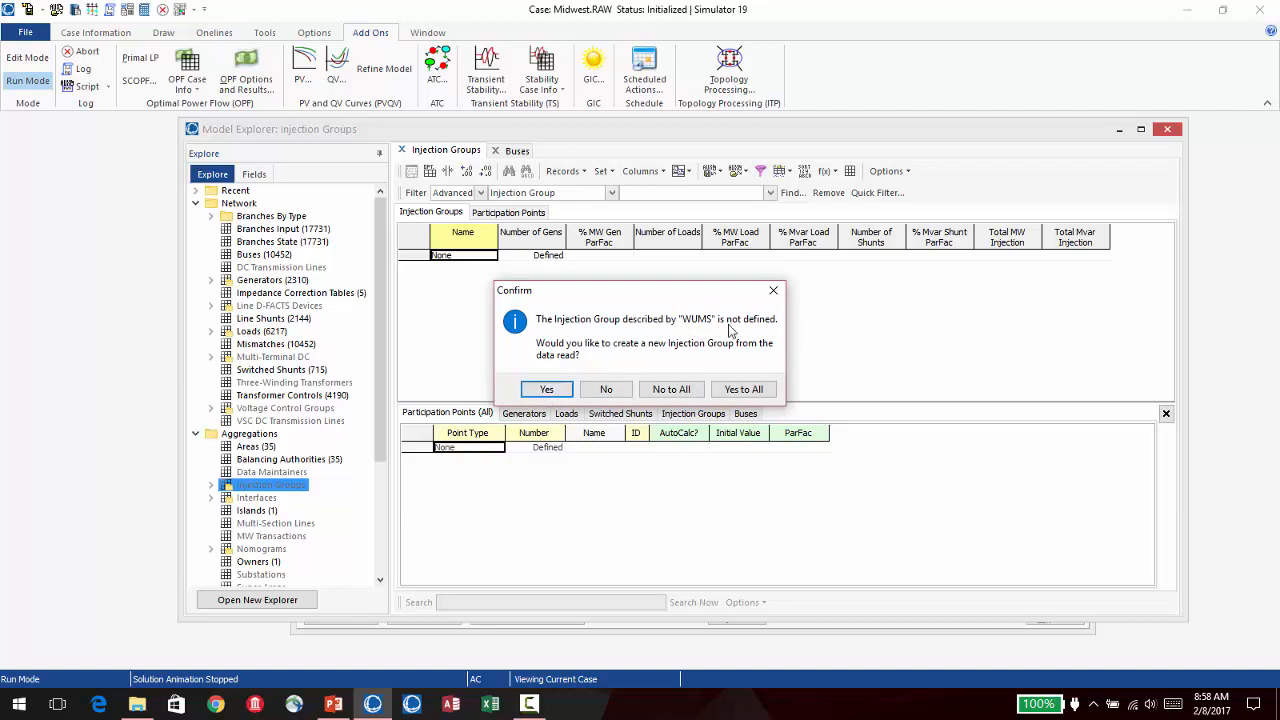
{"action": "left_click", "coordinate": [561, 399]}
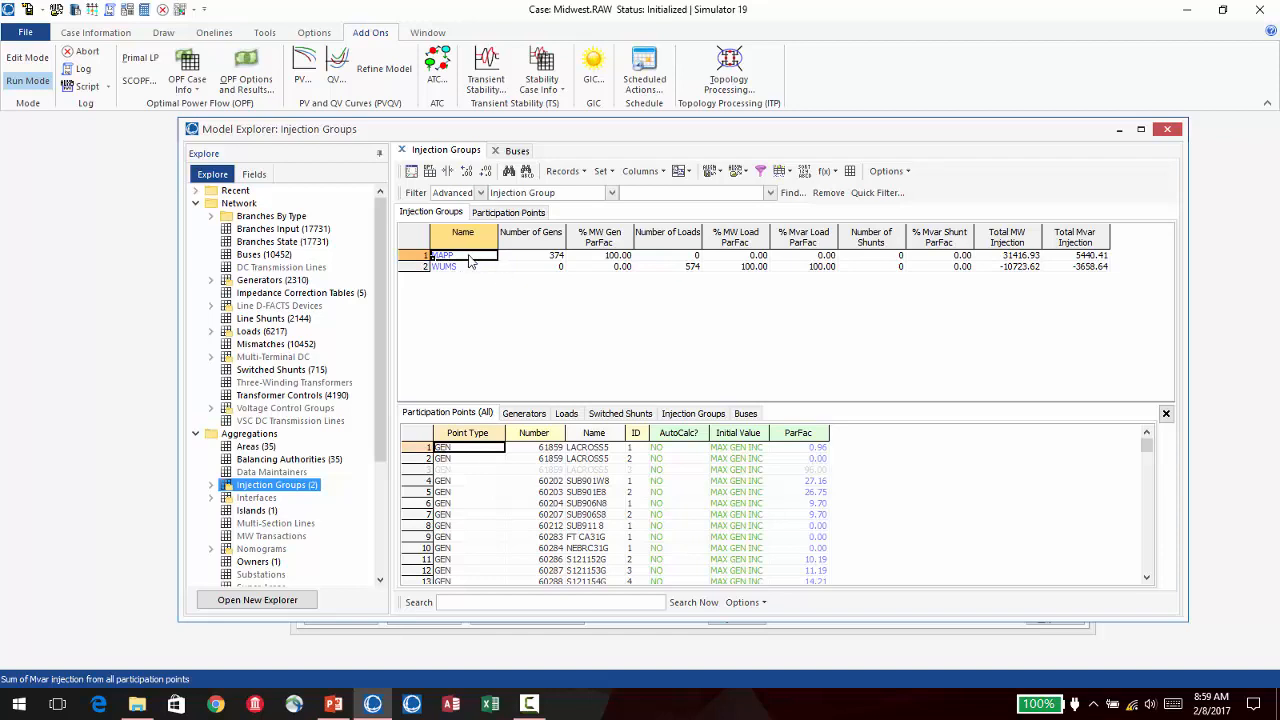
Close the Model Explorer and set the PV curve transfer source to MAPP and sink to WUMS
{"action": "left_click", "coordinate": [1168, 130]}
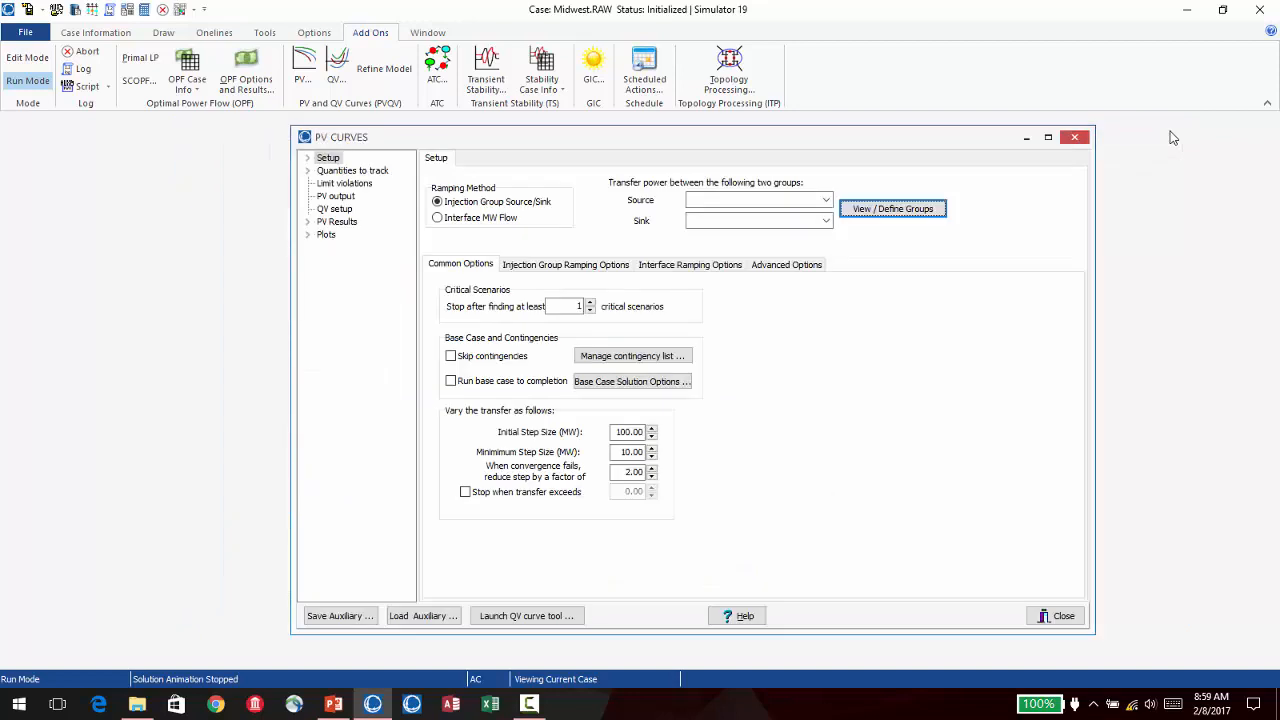
{"action": "left_click", "coordinate": [825, 200]}
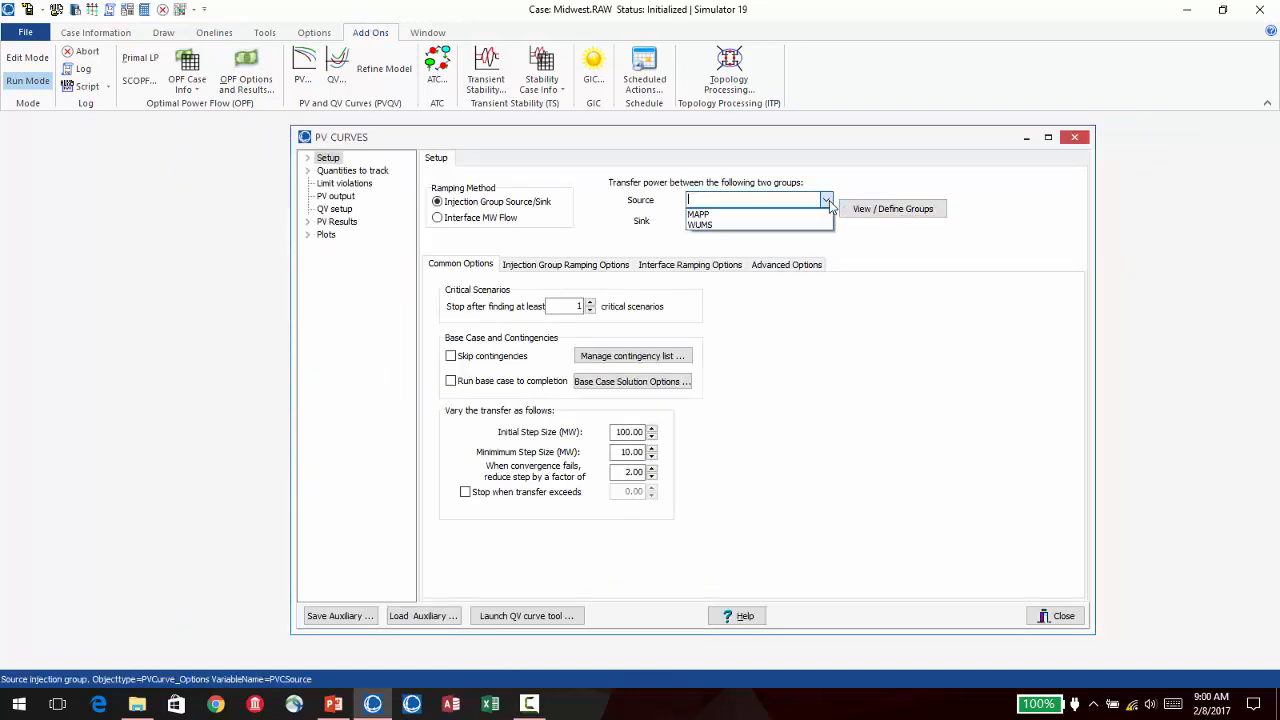
{"action": "left_click", "coordinate": [758, 215]}
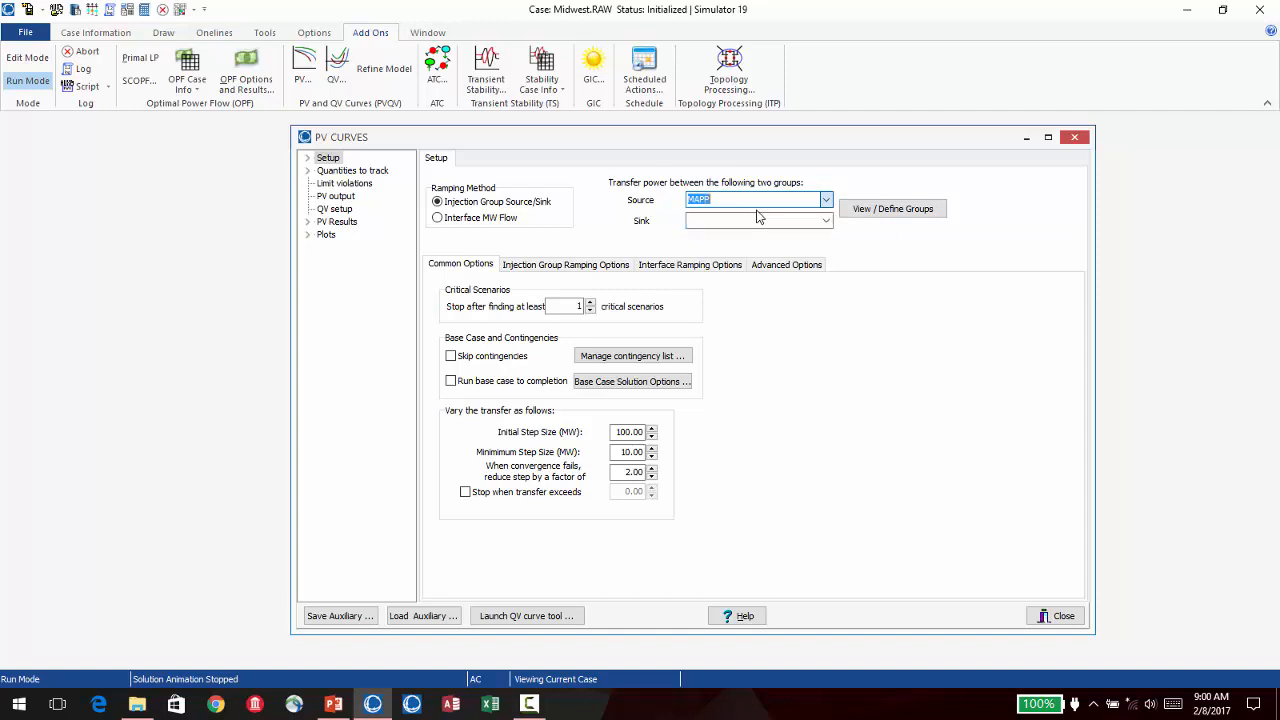
{"action": "left_click", "coordinate": [826, 221]}
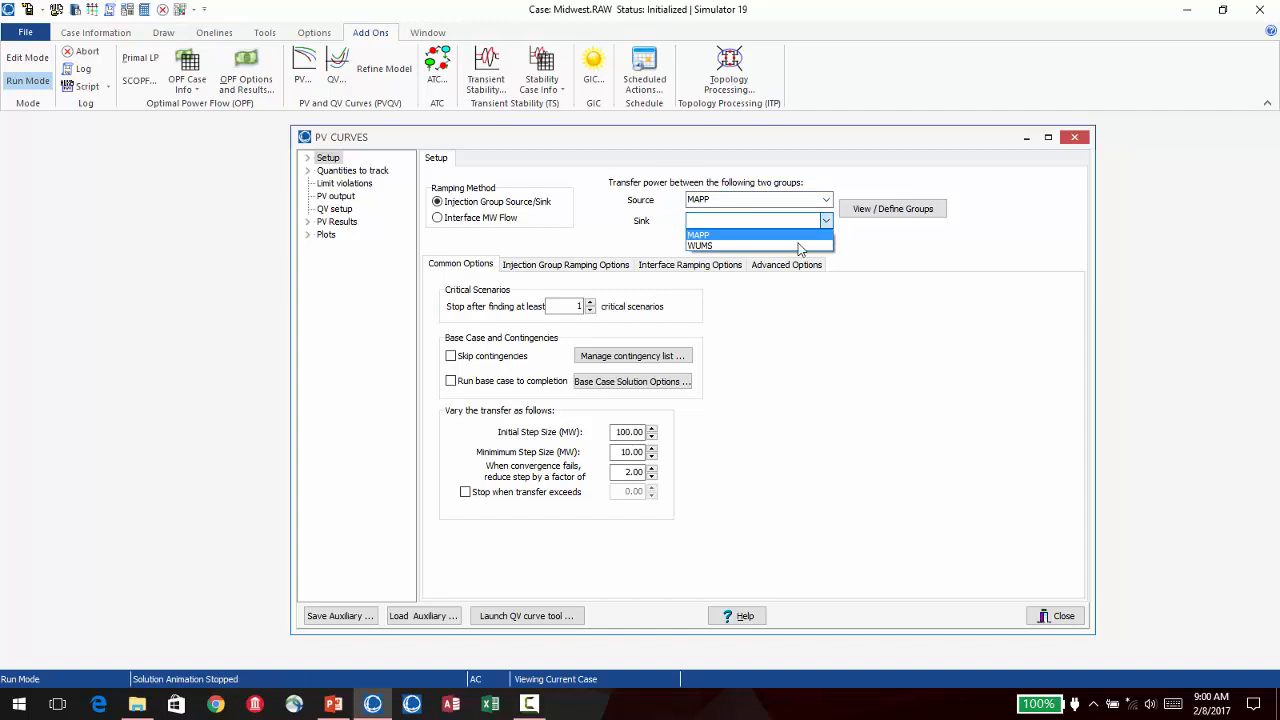
{"action": "left_click", "coordinate": [799, 244]}
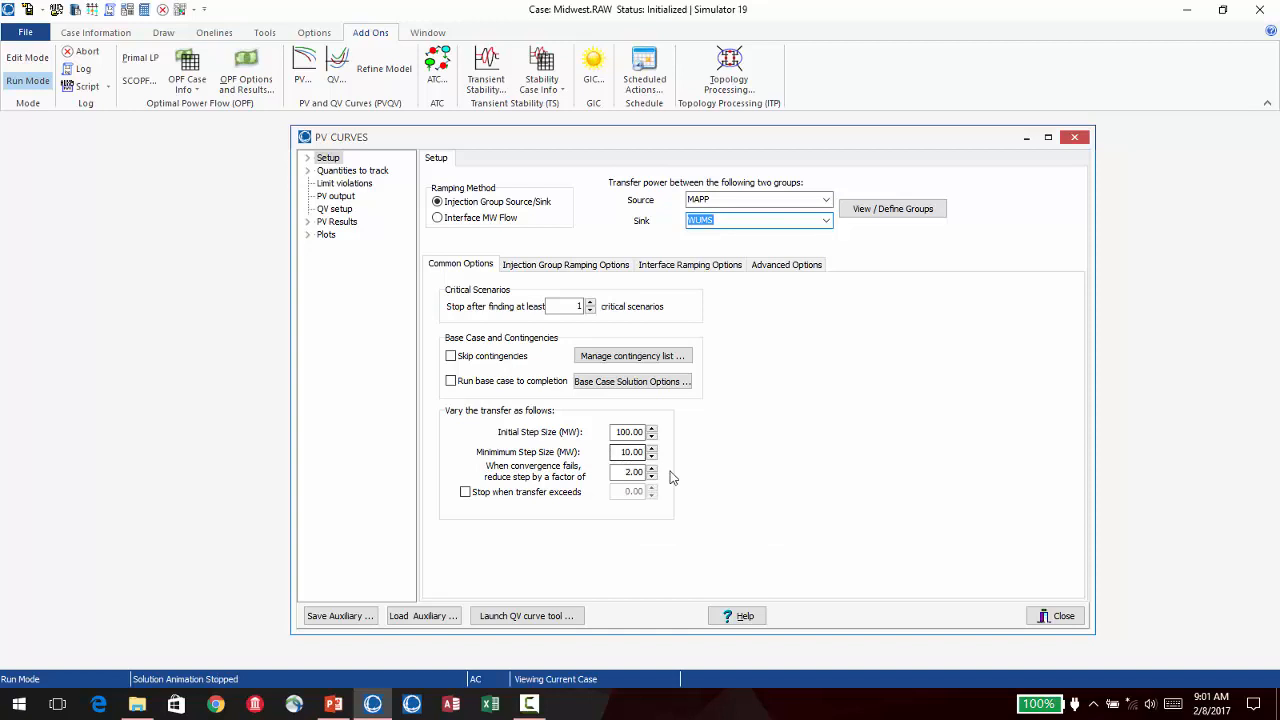
{"action": "left_click", "coordinate": [621, 452]}
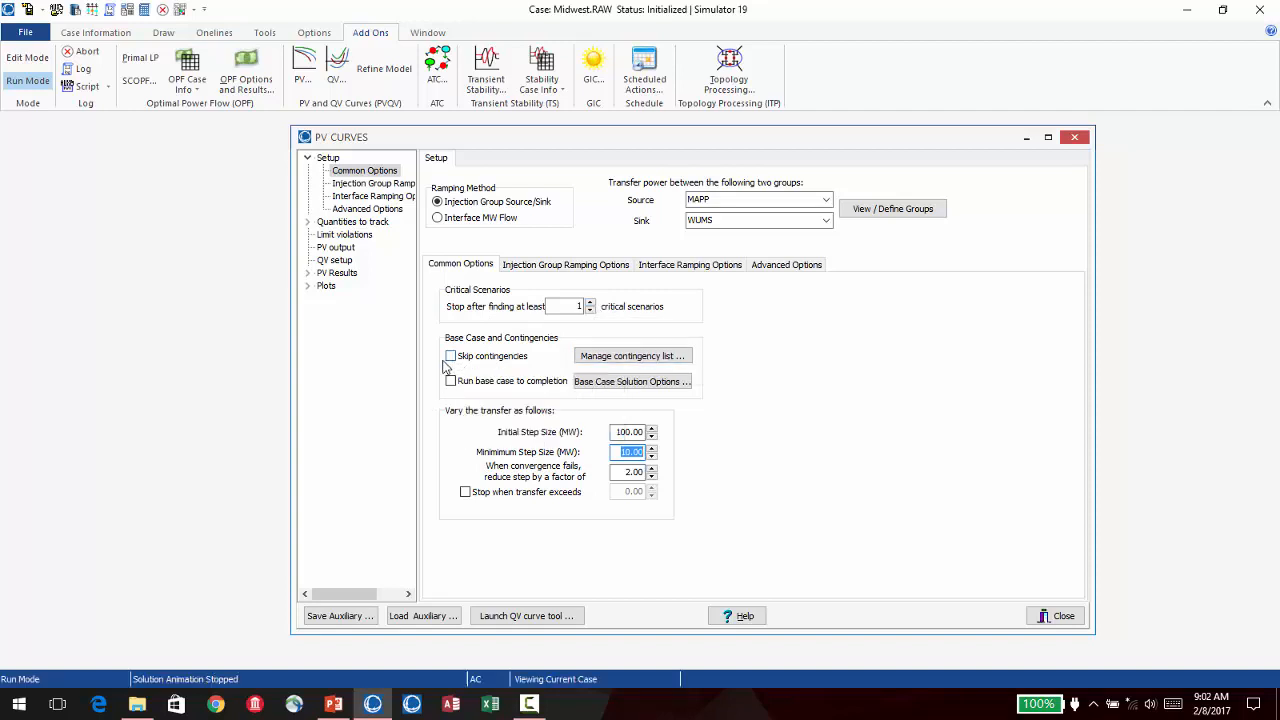
In the PV study's contingency list, load the auxiliary file ARPINCTG.aux and create the WPS-ARP2e contingency from it
{"action": "left_click", "coordinate": [645, 364]}
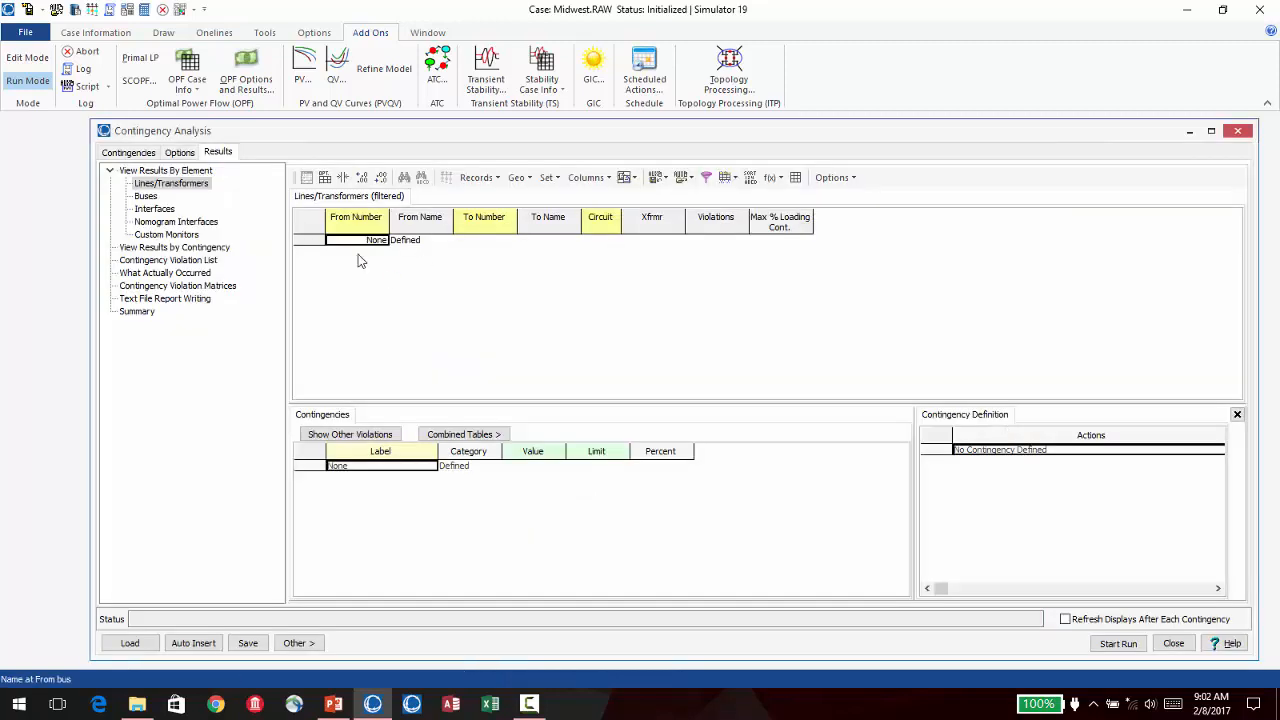
{"action": "right_click", "coordinate": [364, 250]}
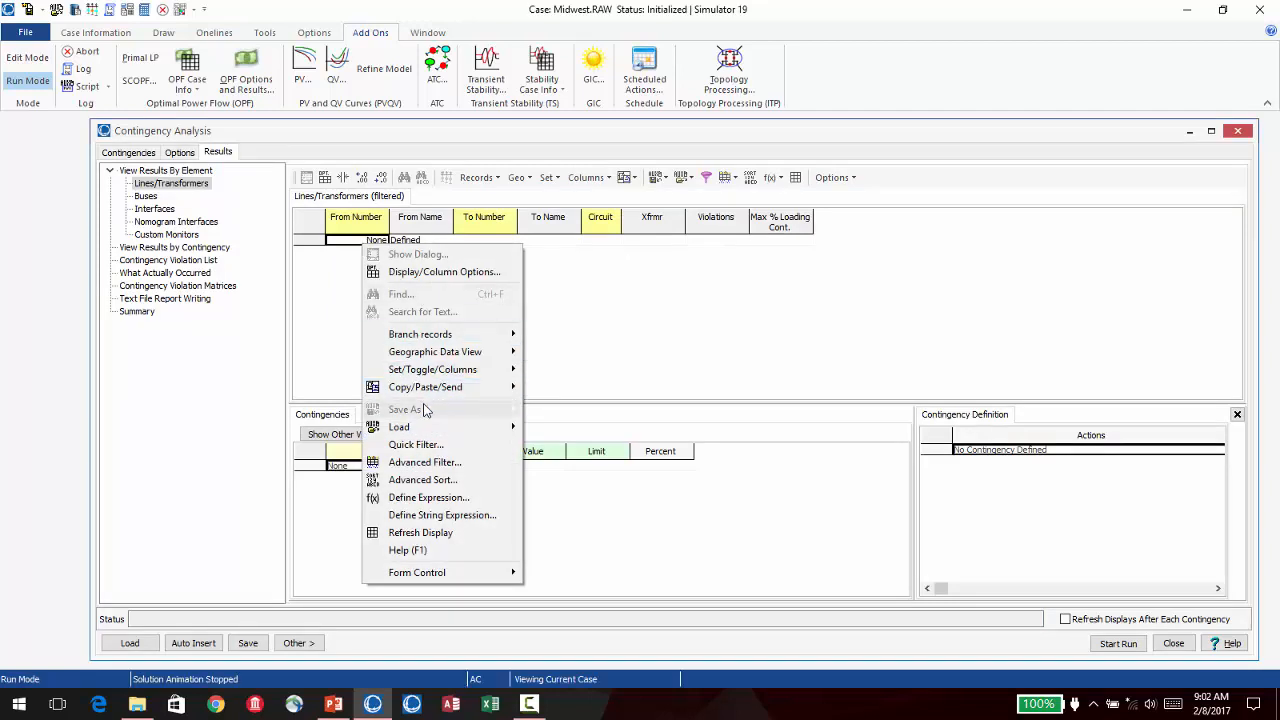
{"action": "mouse_move", "coordinate": [495, 426]}
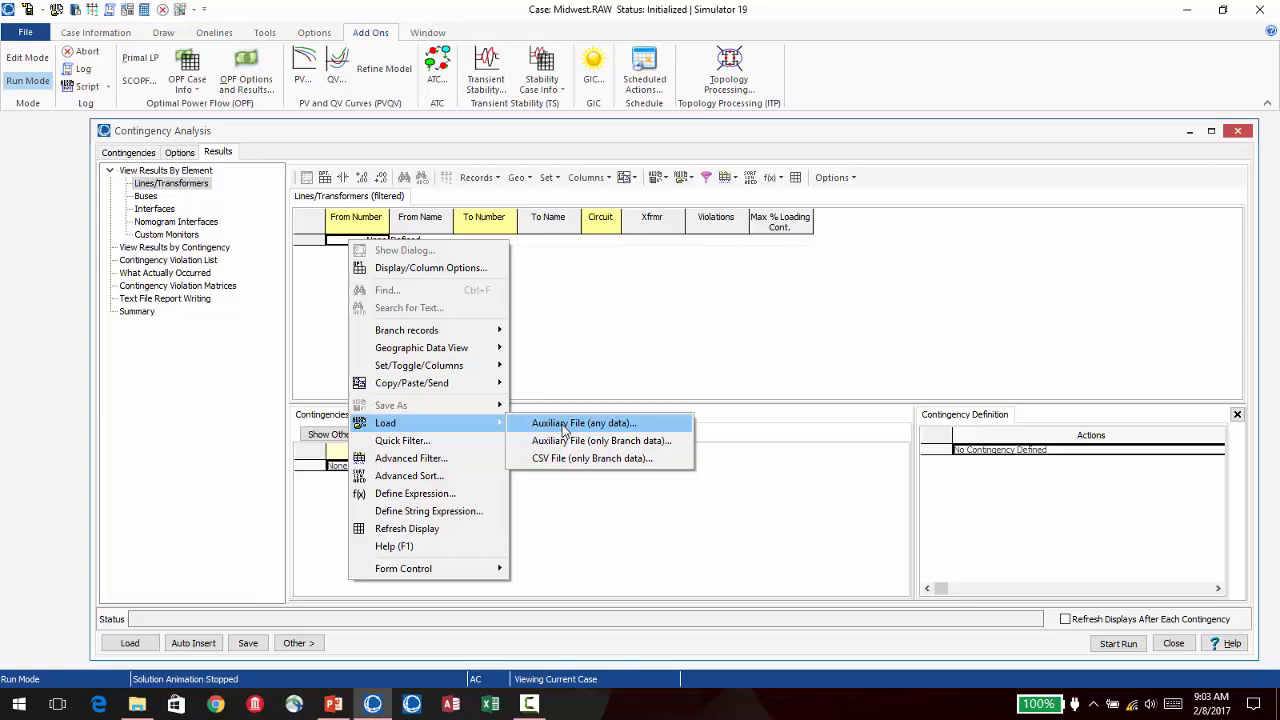
{"action": "left_click", "coordinate": [565, 425]}
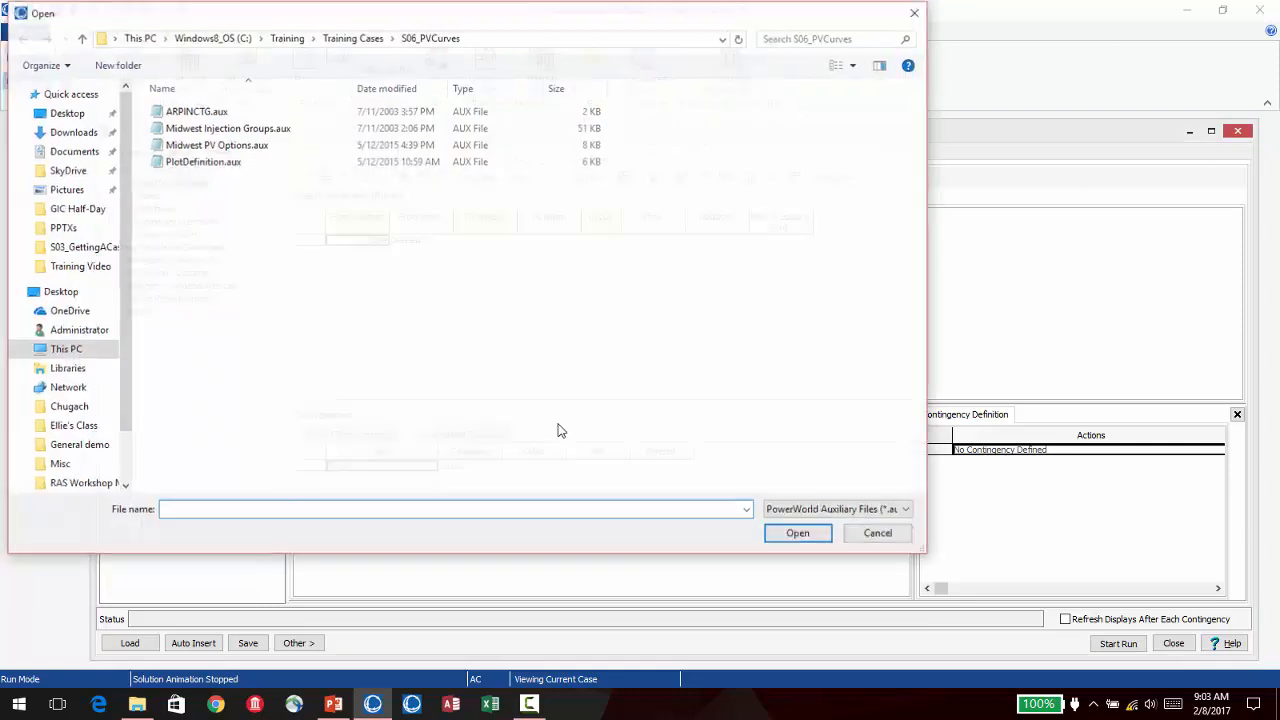
{"action": "left_click", "coordinate": [188, 114]}
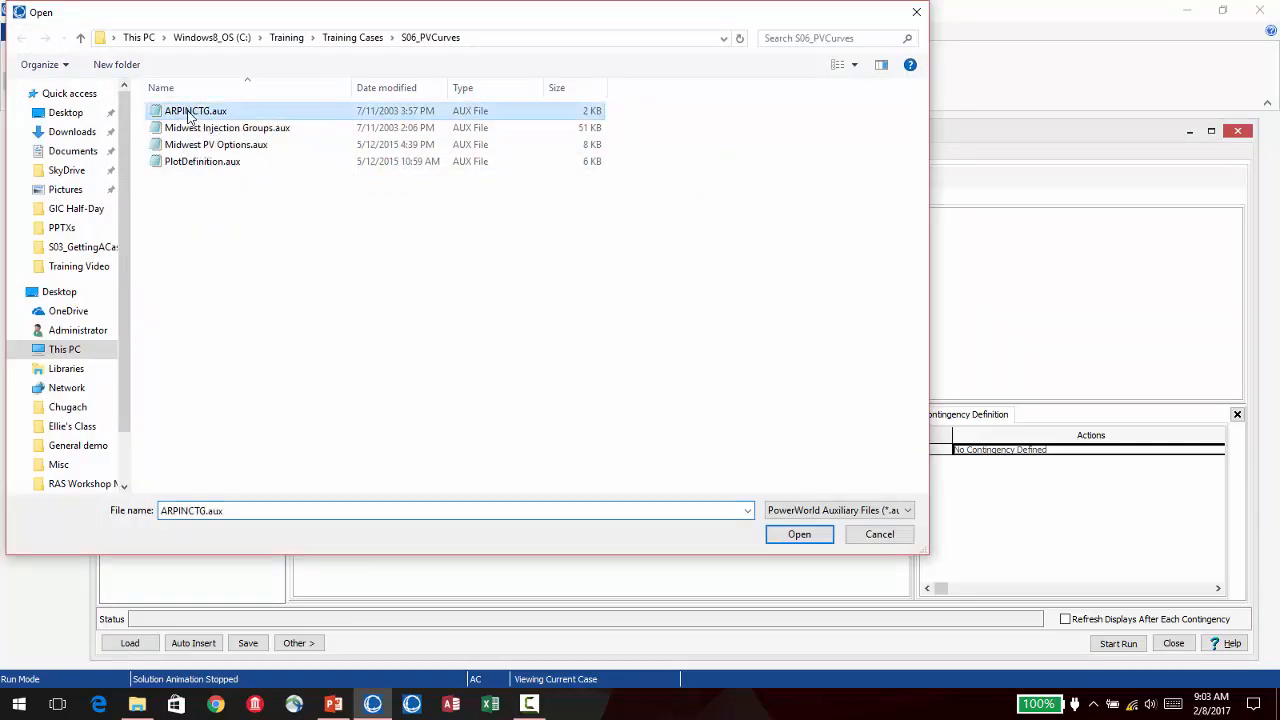
{"action": "left_click", "coordinate": [788, 536]}
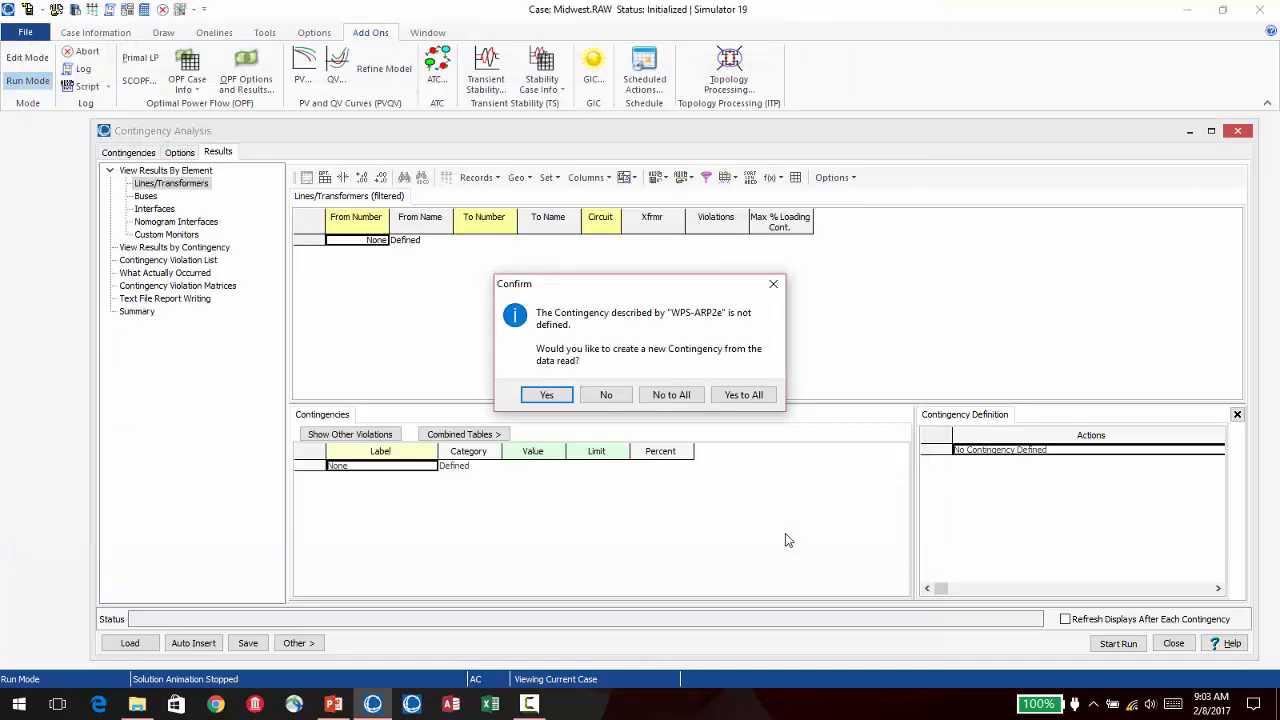
{"action": "left_click", "coordinate": [546, 396]}
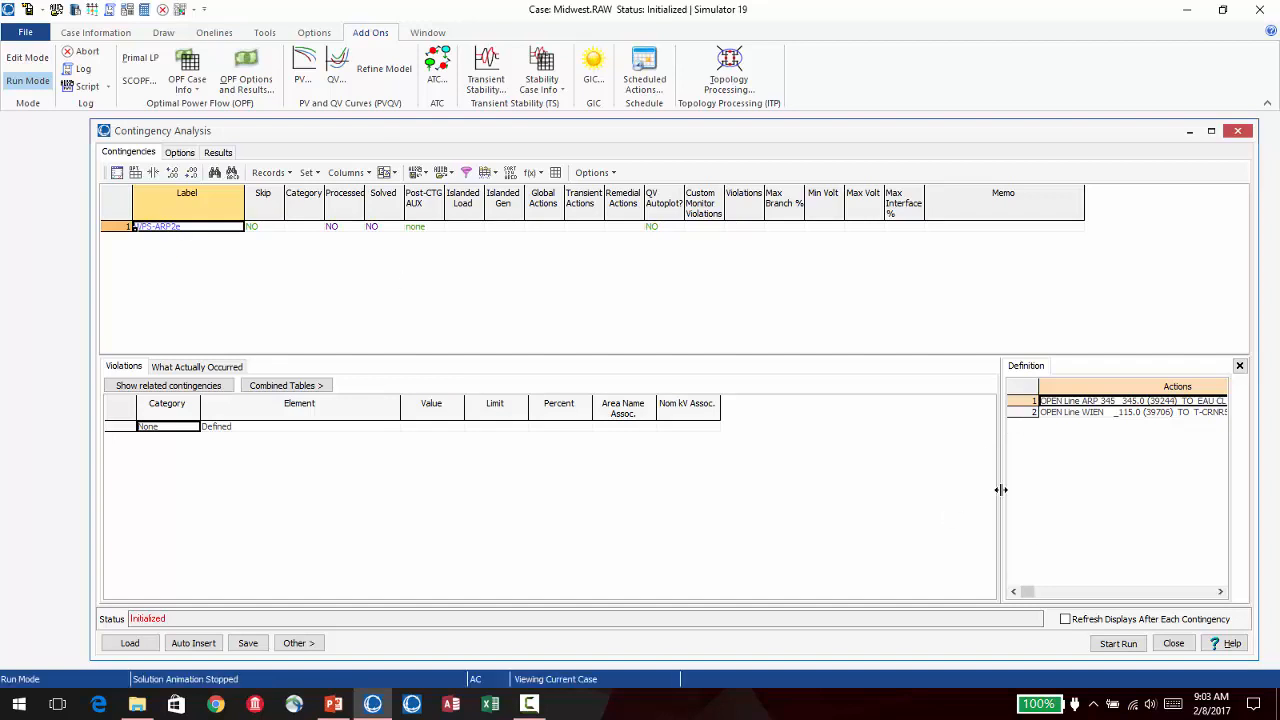
Widen the contingency's definition area and Actions column to examine its actions, and close Contingency Analysis
{"action": "left_click_drag", "start_coordinate": [1000, 490], "coordinate": [563, 505]}
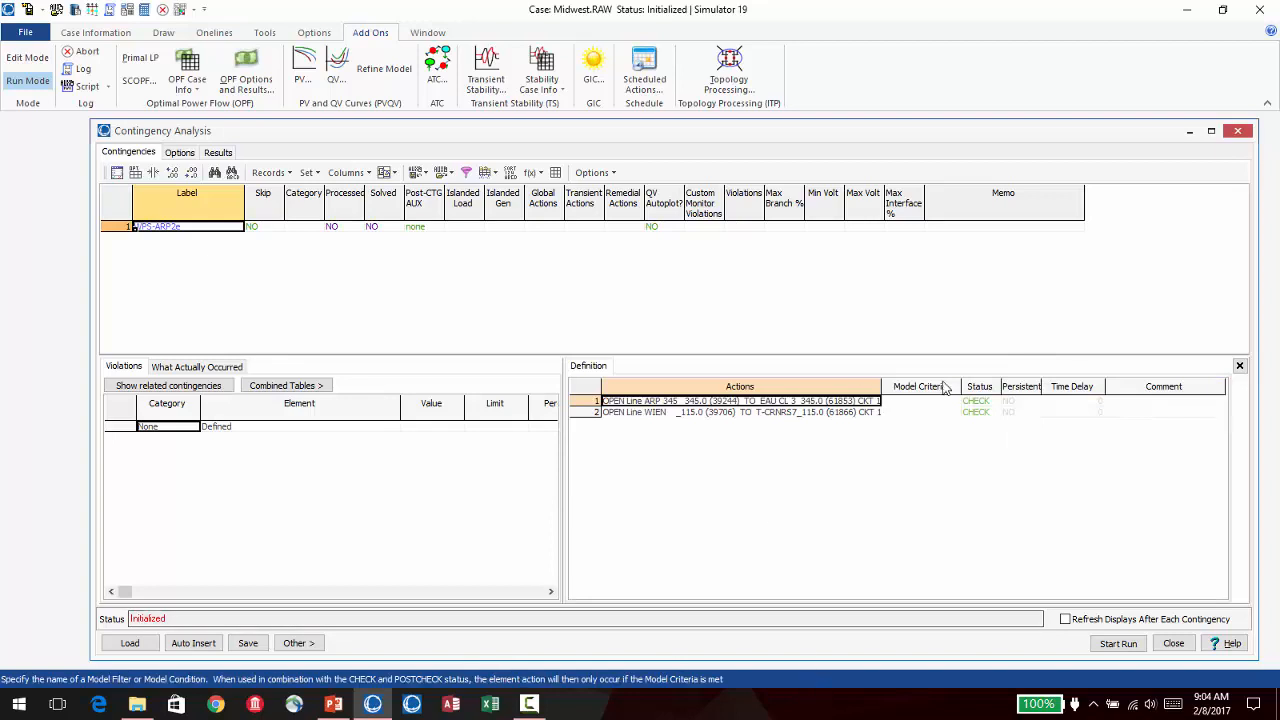
{"action": "left_click_drag", "start_coordinate": [881, 390], "coordinate": [940, 390]}
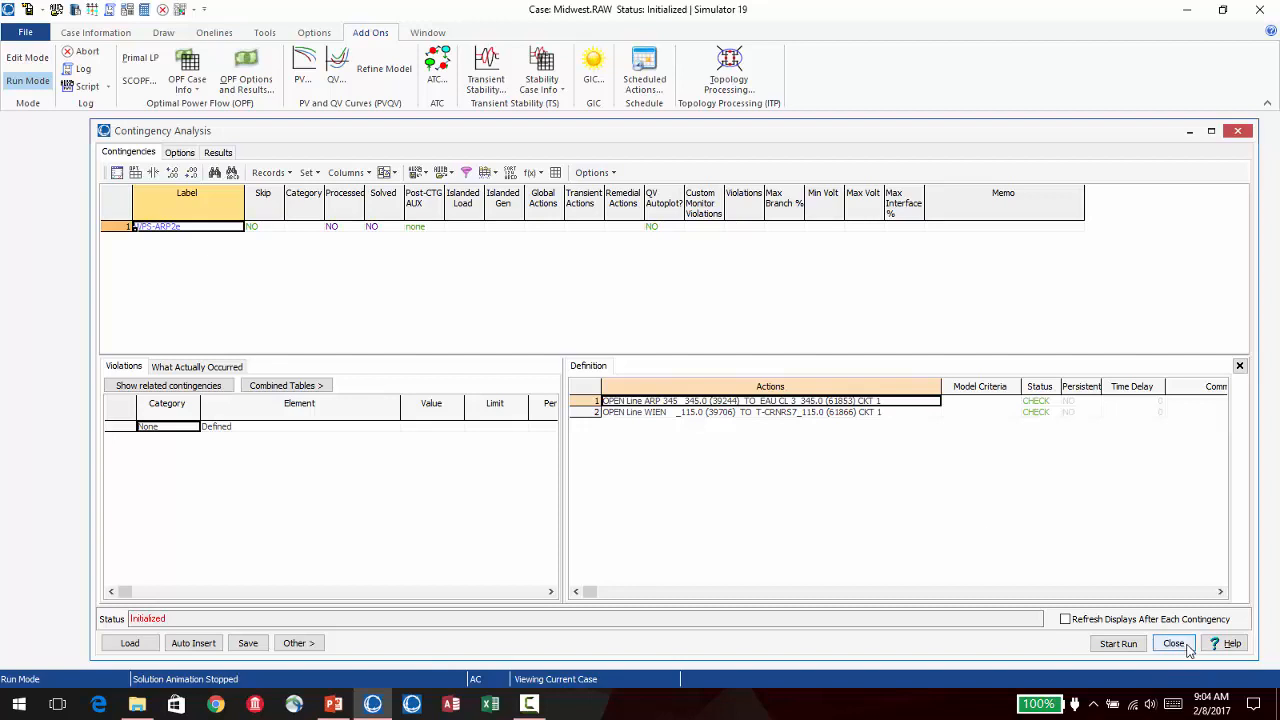
{"action": "left_click", "coordinate": [1173, 643]}
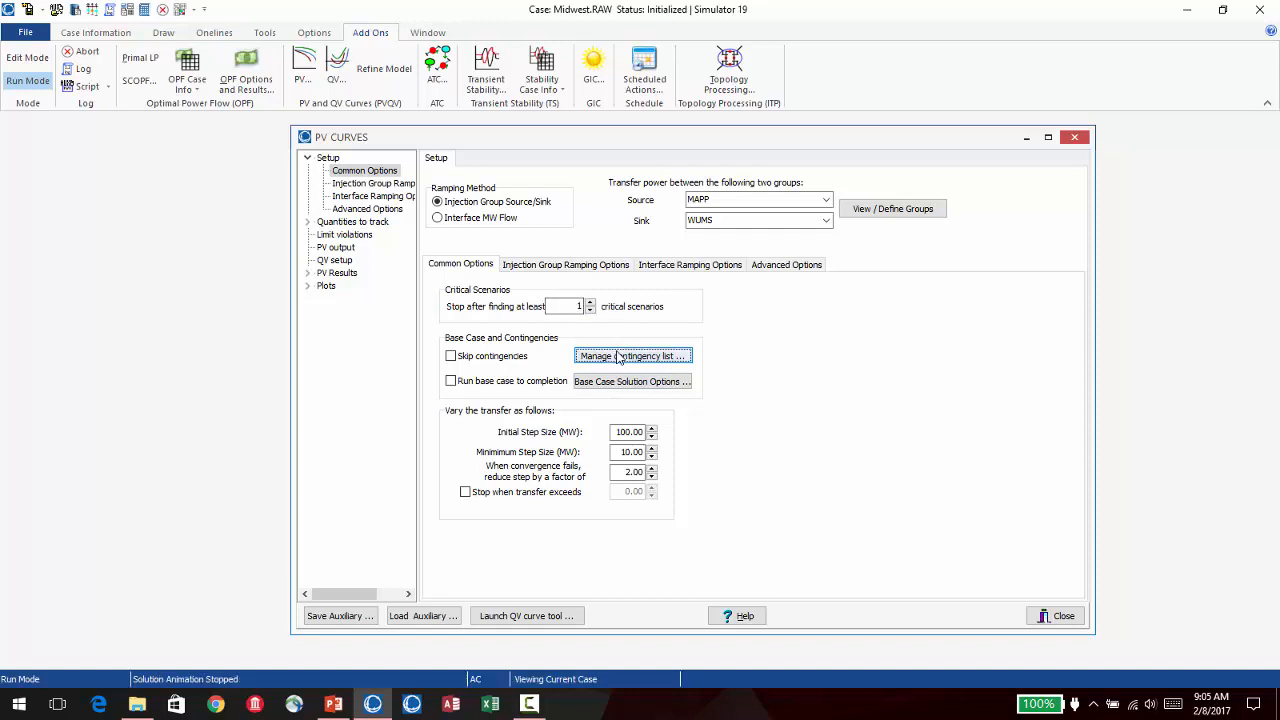
Try enabling the option to run the base case to completion, and clear it again
{"action": "double_click", "coordinate": [575, 306]}
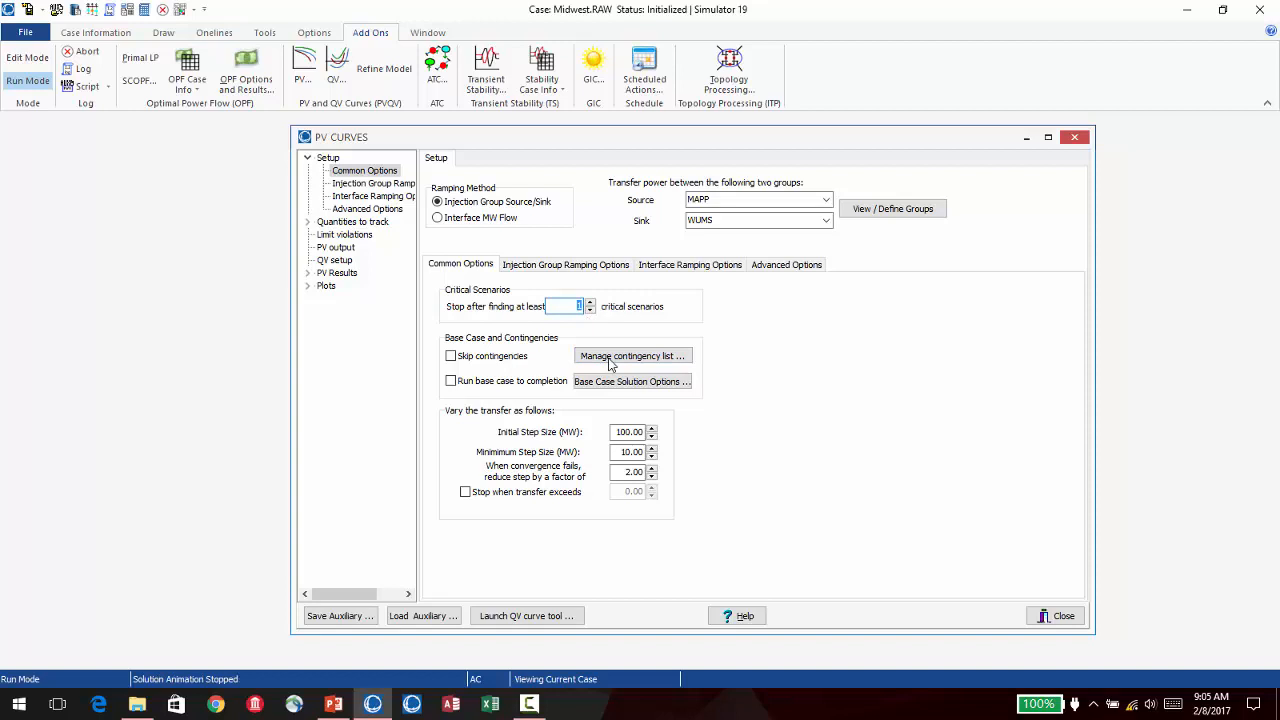
{"action": "left_click", "coordinate": [463, 387]}
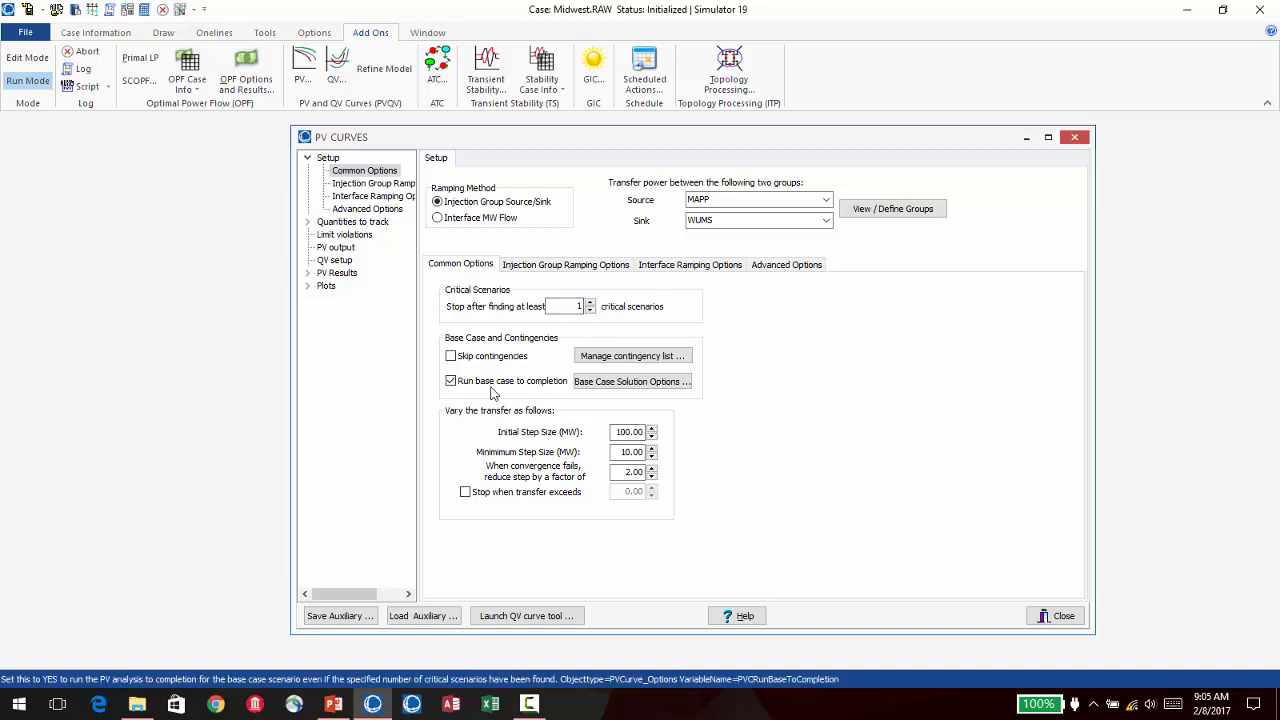
{"action": "left_click", "coordinate": [451, 382]}
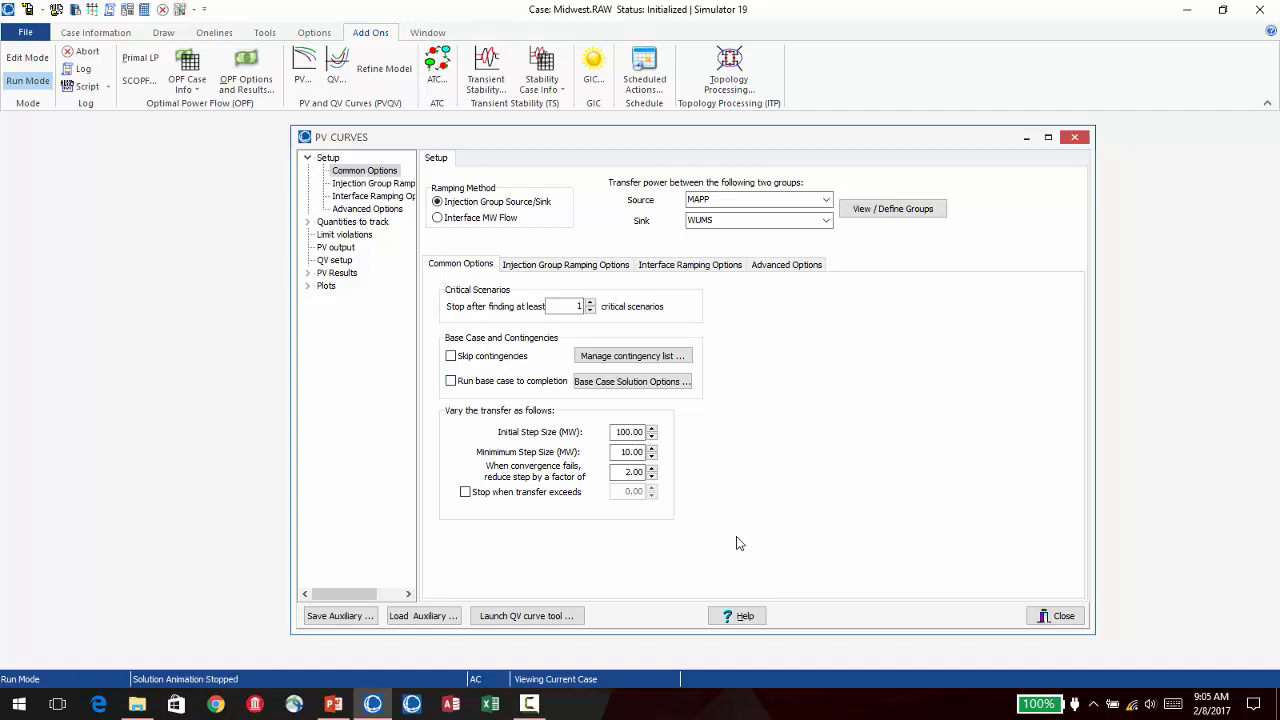
Review the base case power flow solution options and the basic contingency modeling options, closing both without changes
{"action": "left_click", "coordinate": [627, 381]}
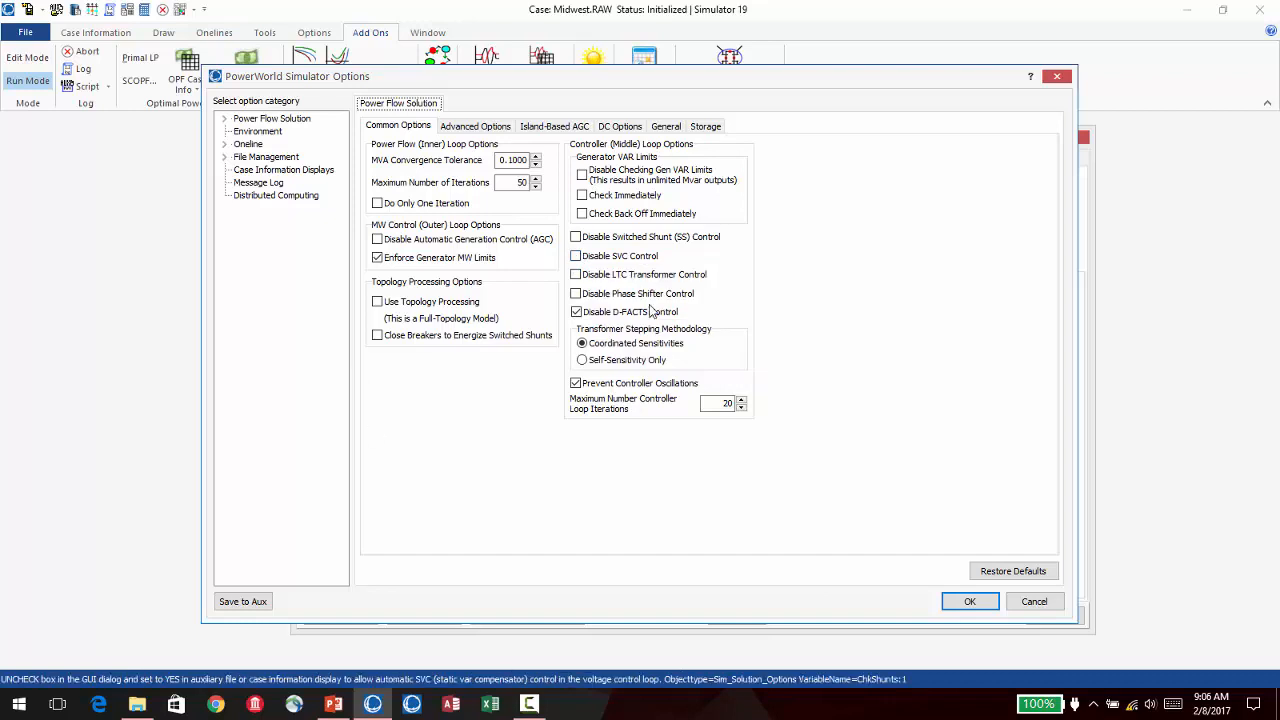
{"action": "left_click", "coordinate": [1034, 601]}
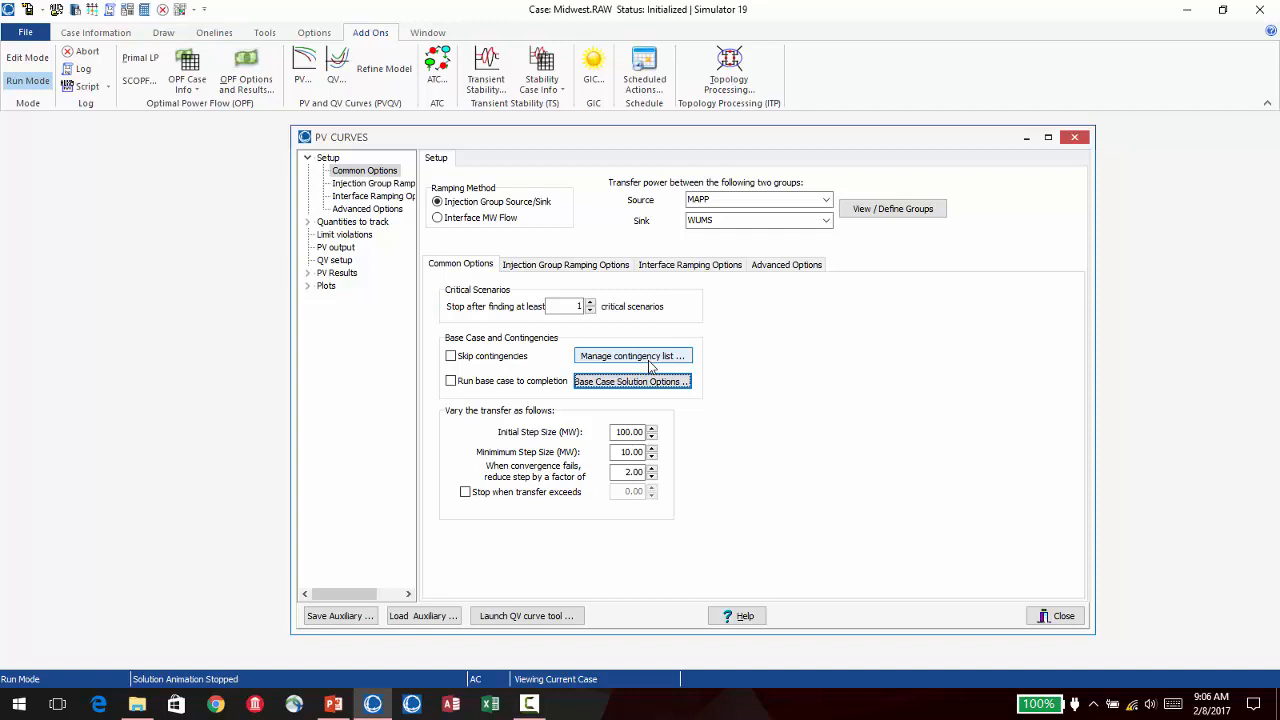
{"action": "left_click", "coordinate": [645, 358]}
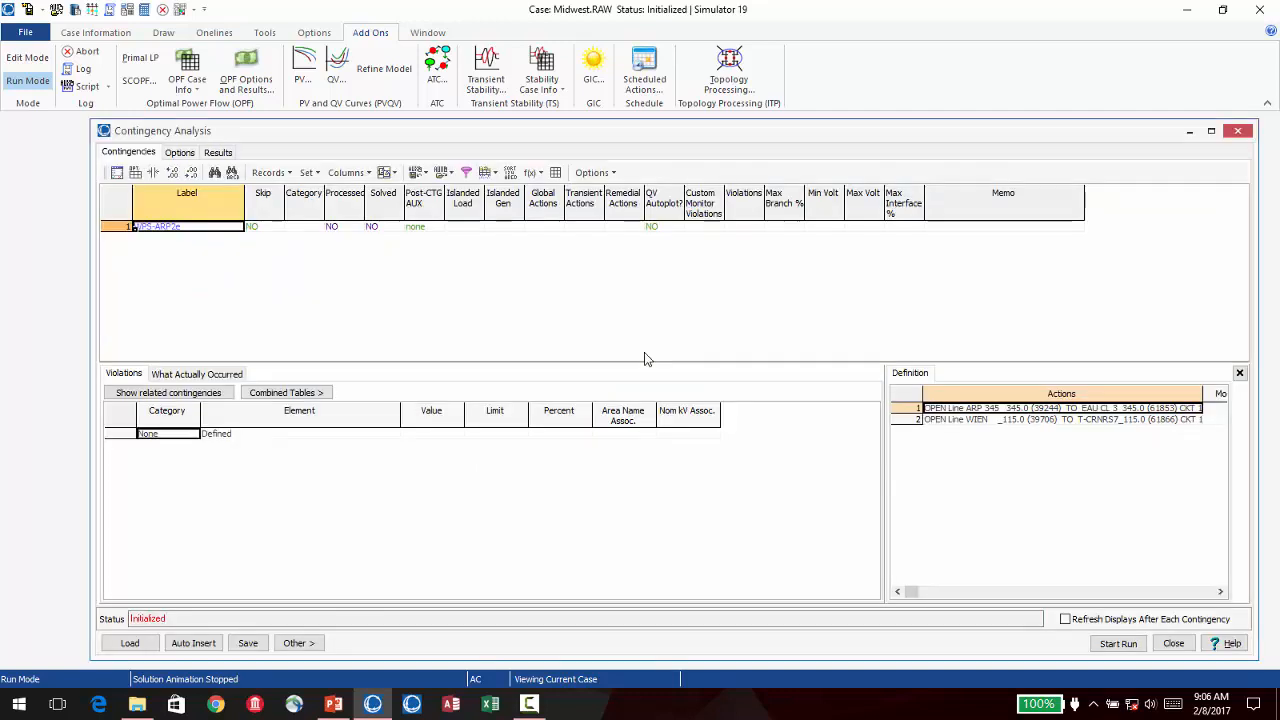
{"action": "left_click", "coordinate": [180, 152]}
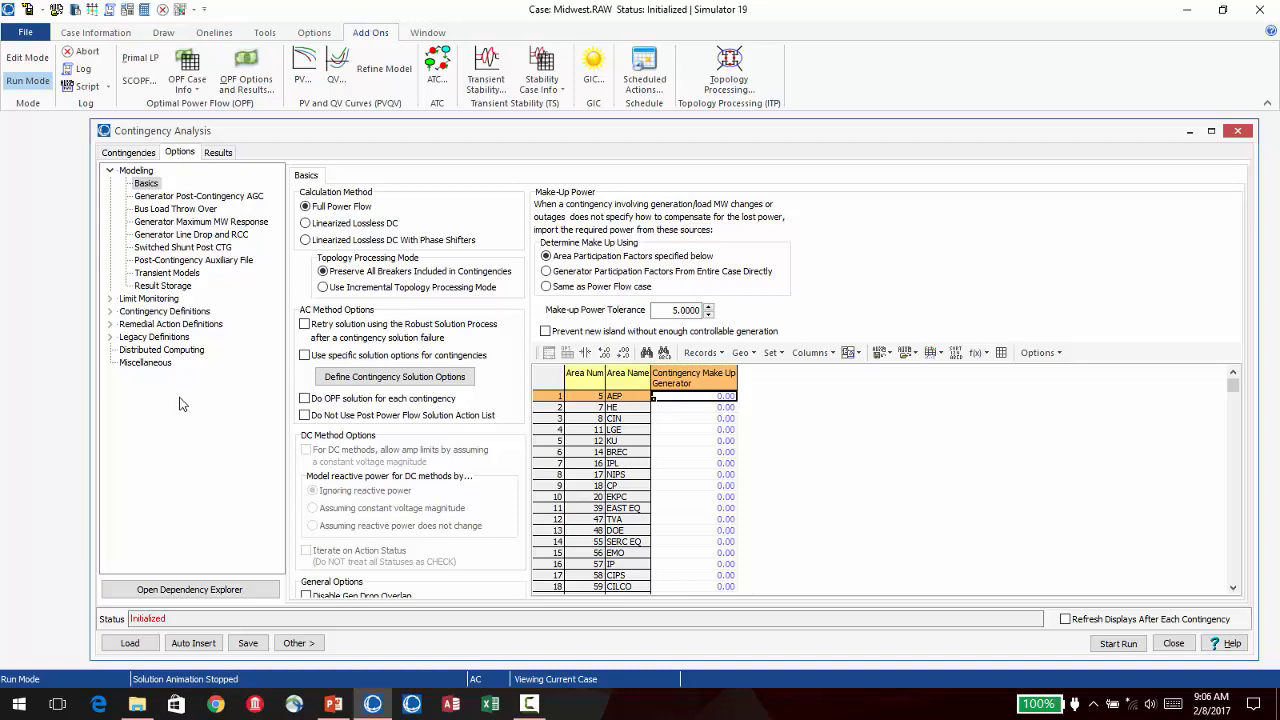
{"action": "left_click", "coordinate": [1240, 133]}
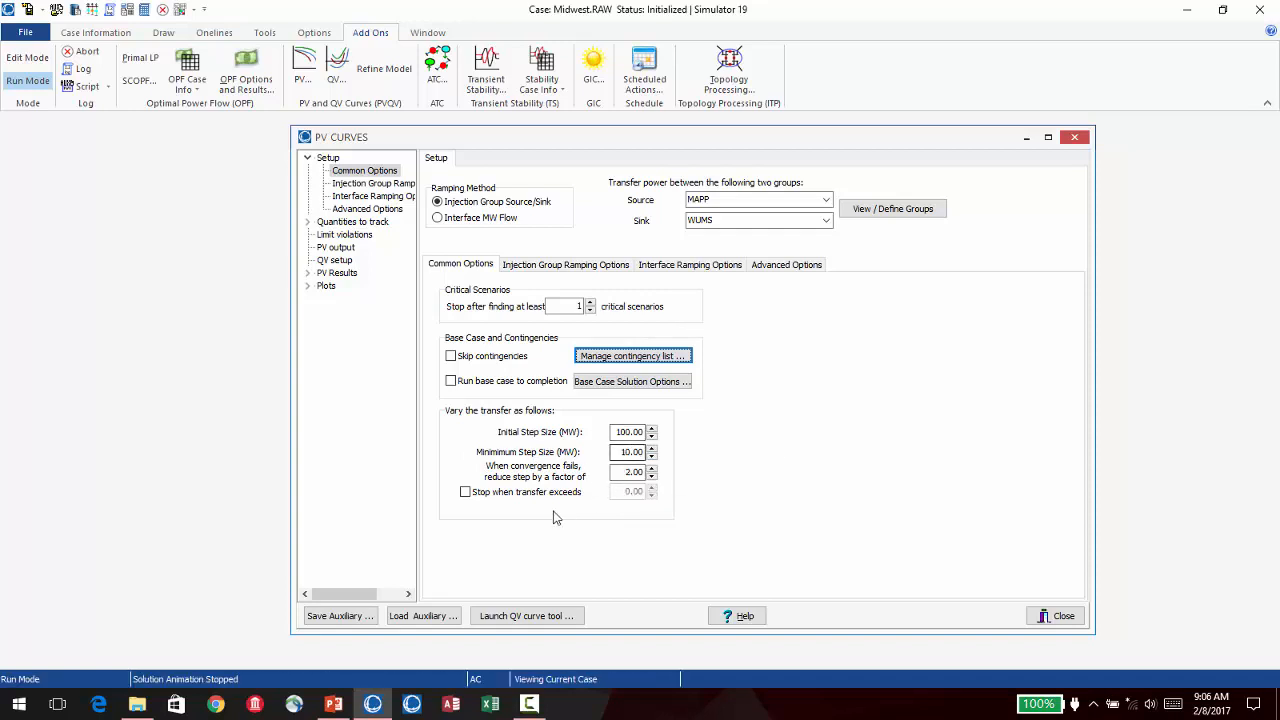
Try enabling the limit that stops the study when the transfer exceeds a value, and clear it again
{"action": "left_click", "coordinate": [465, 492]}
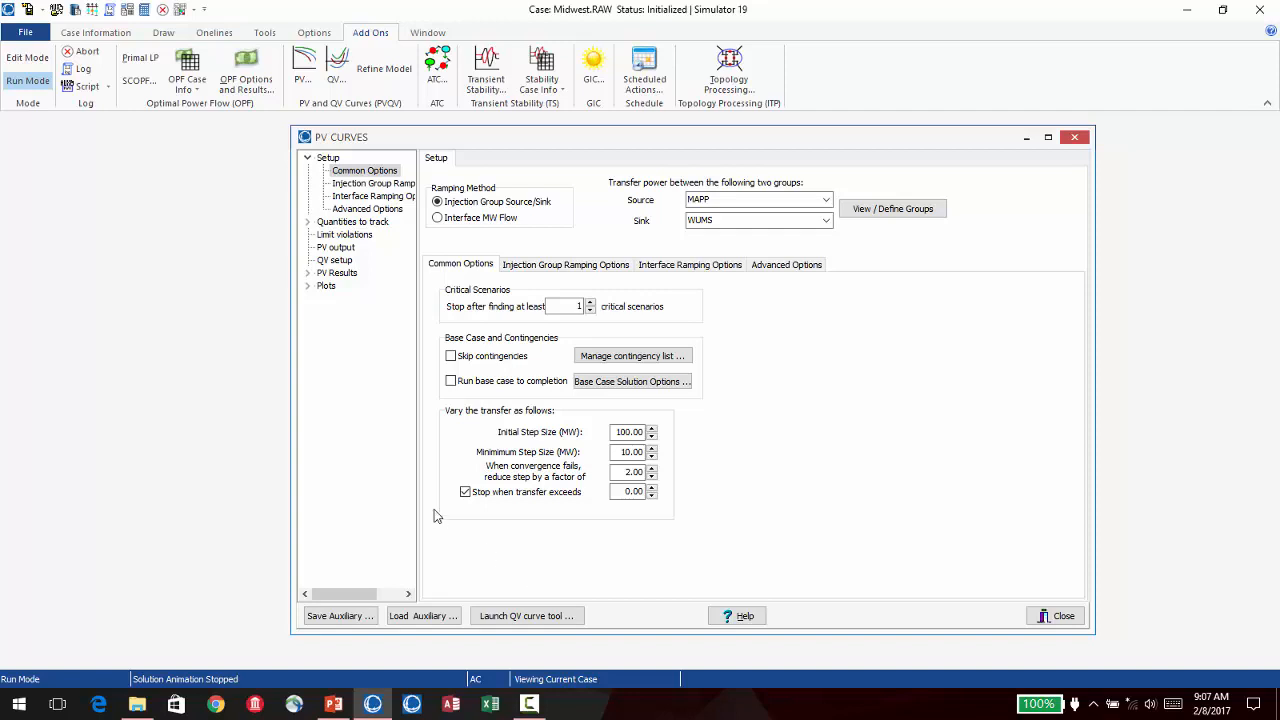
{"action": "left_click", "coordinate": [465, 492]}
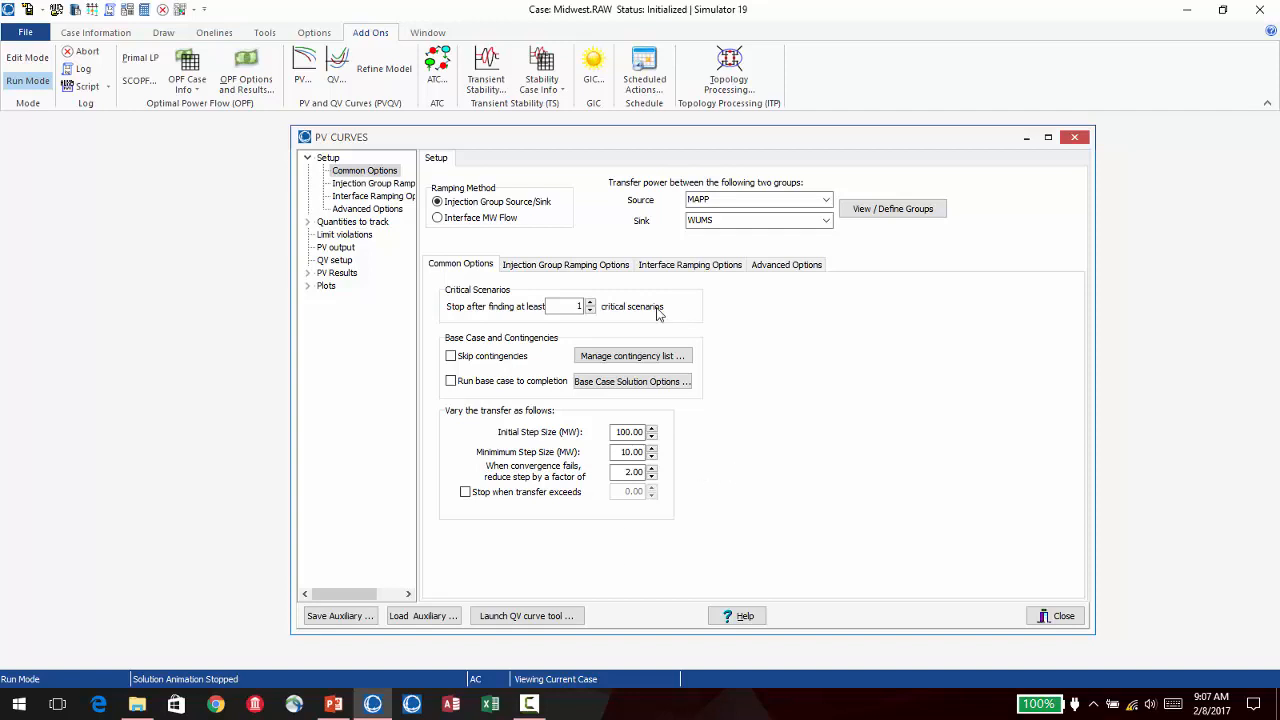
Examine the bus quantities available for tracking, including all columns and the Voltage column's entries
{"action": "left_click", "coordinate": [365, 224]}
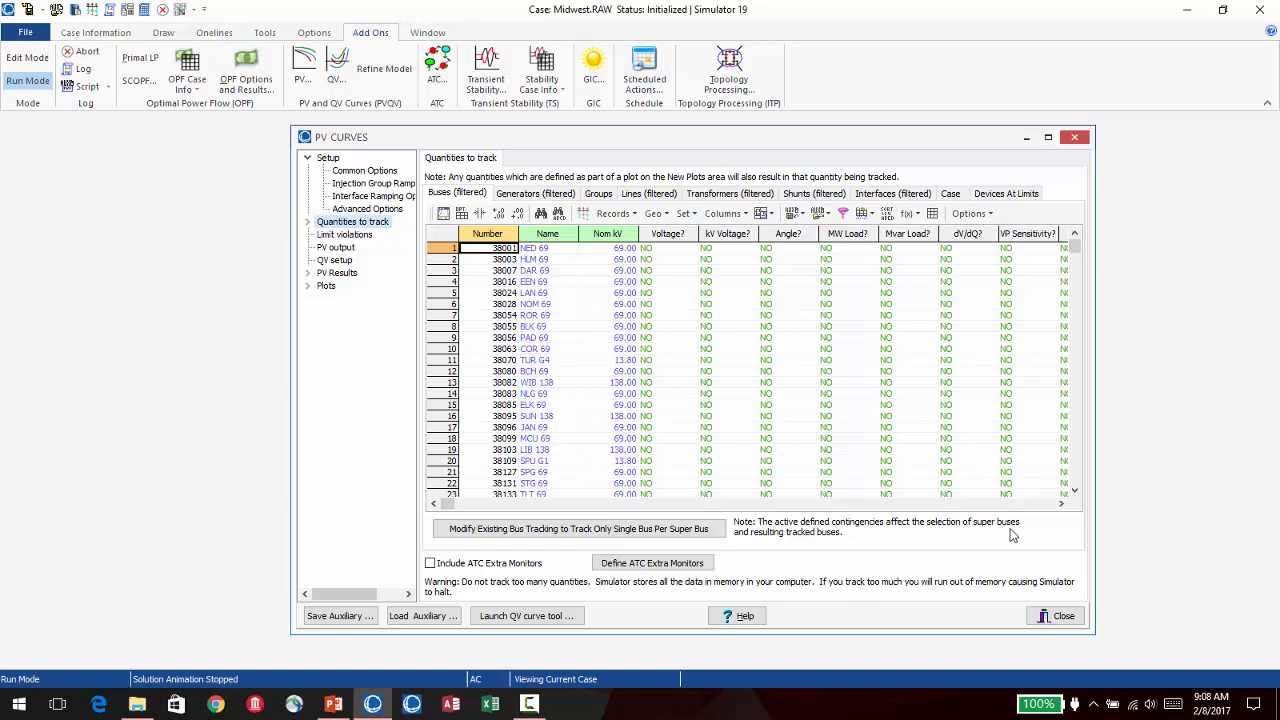
{"action": "left_click", "coordinate": [1027, 503]}
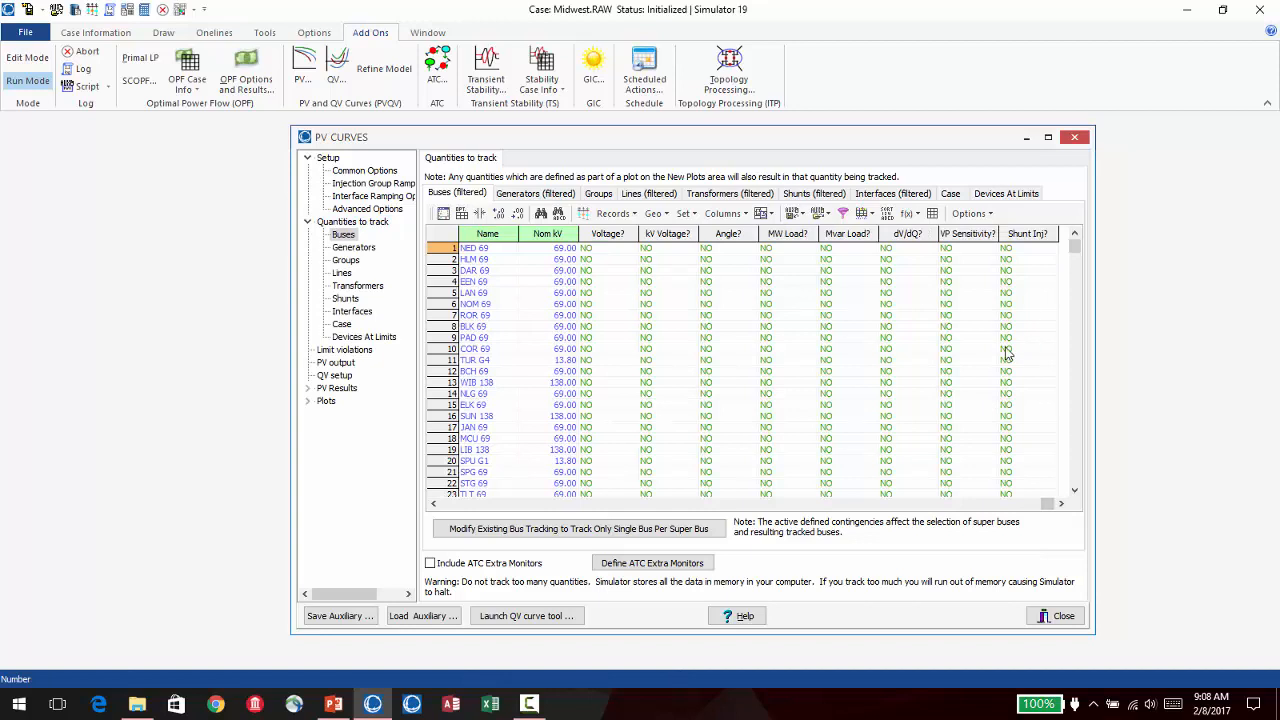
{"action": "left_click", "coordinate": [824, 504]}
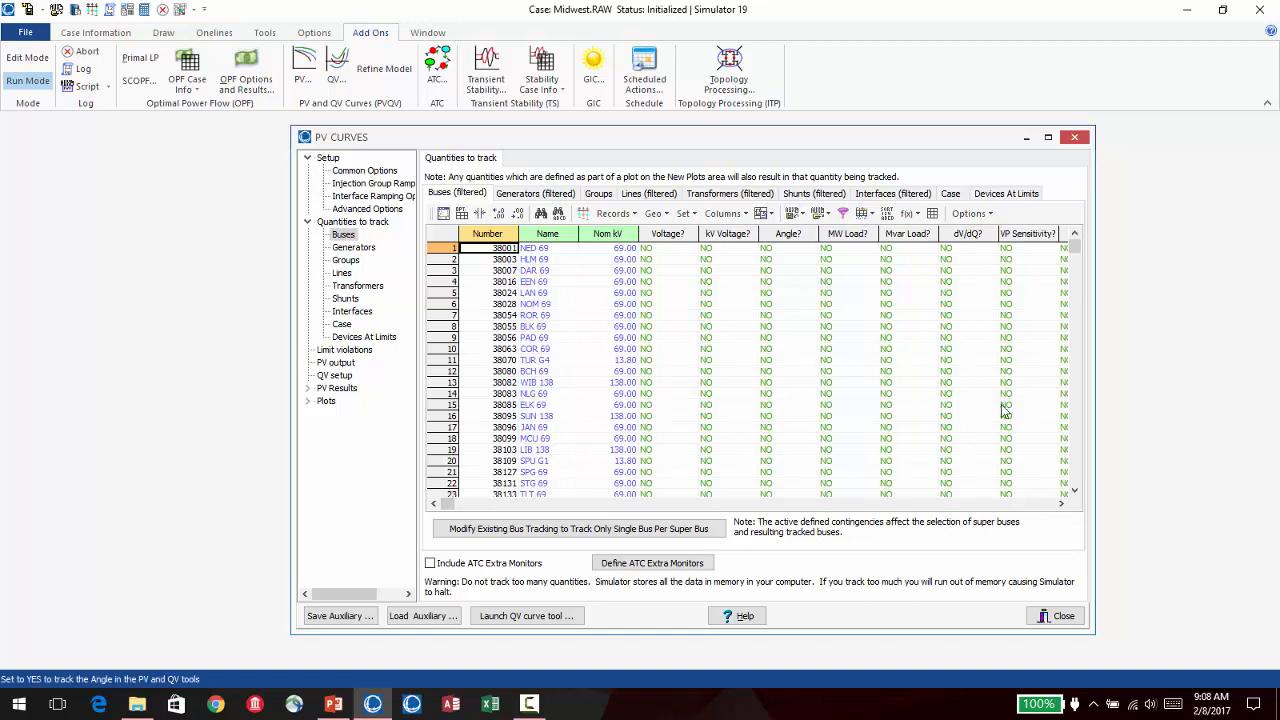
{"action": "left_click_drag", "start_coordinate": [659, 250], "coordinate": [656, 443]}
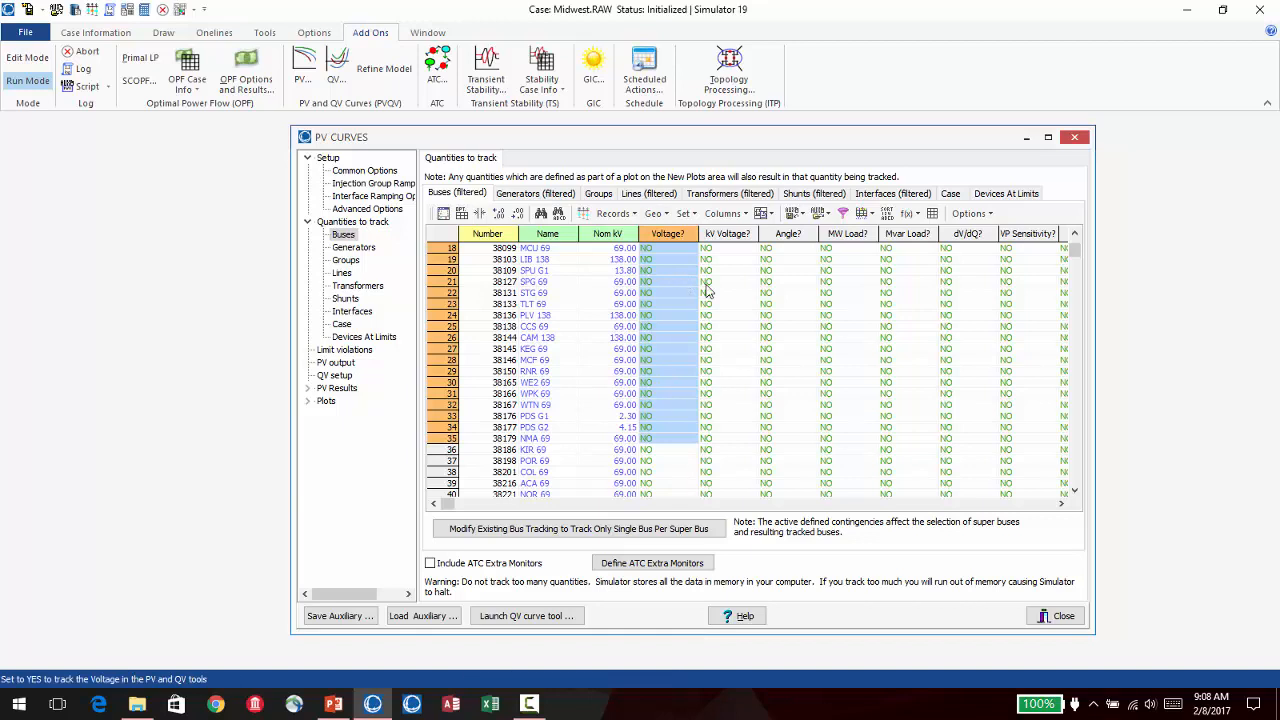
{"action": "left_click_drag", "start_coordinate": [1069, 251], "coordinate": [1069, 241]}
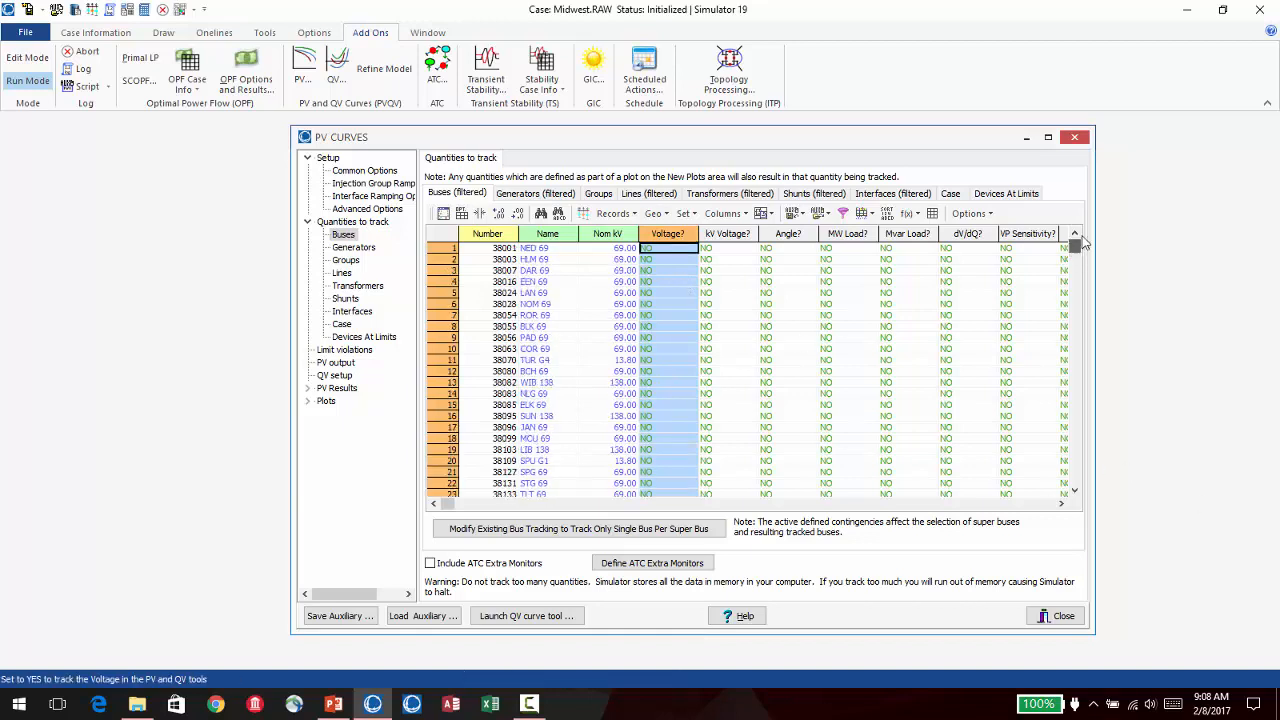
{"action": "left_click", "coordinate": [651, 305]}
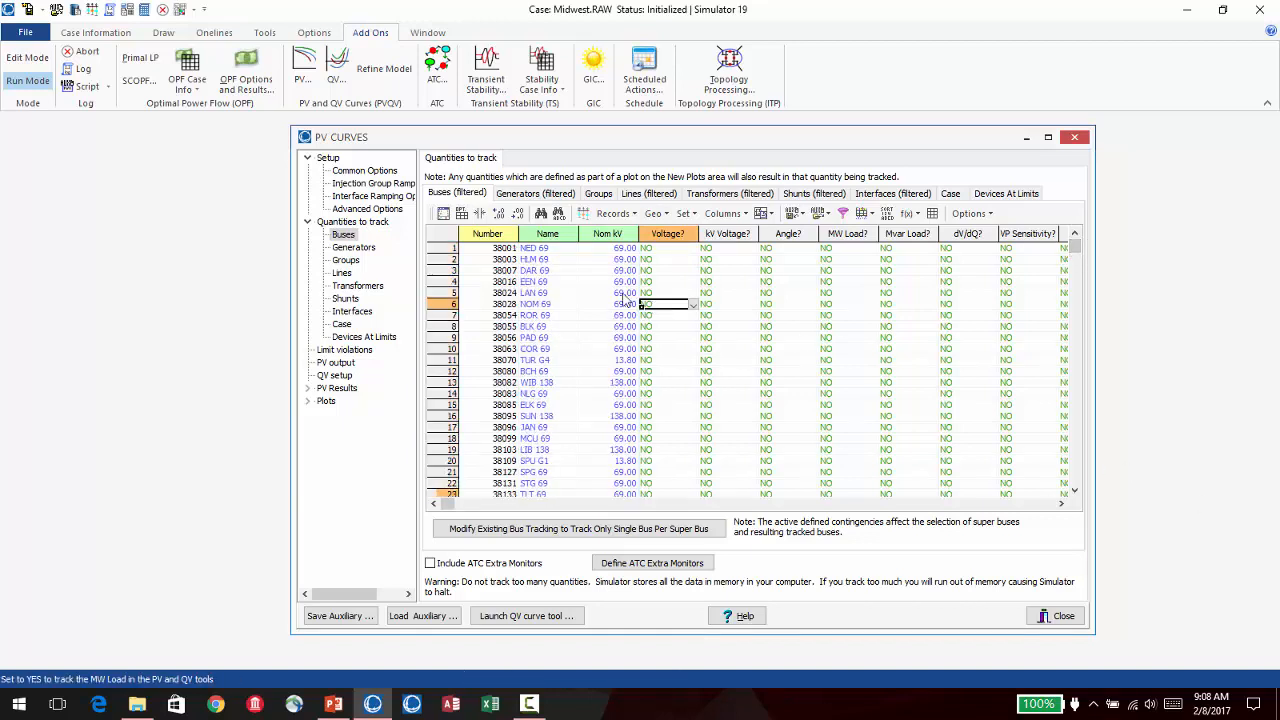
Review the generator and line quantities available for tracking, and return to the bus list
{"action": "left_click", "coordinate": [553, 195]}
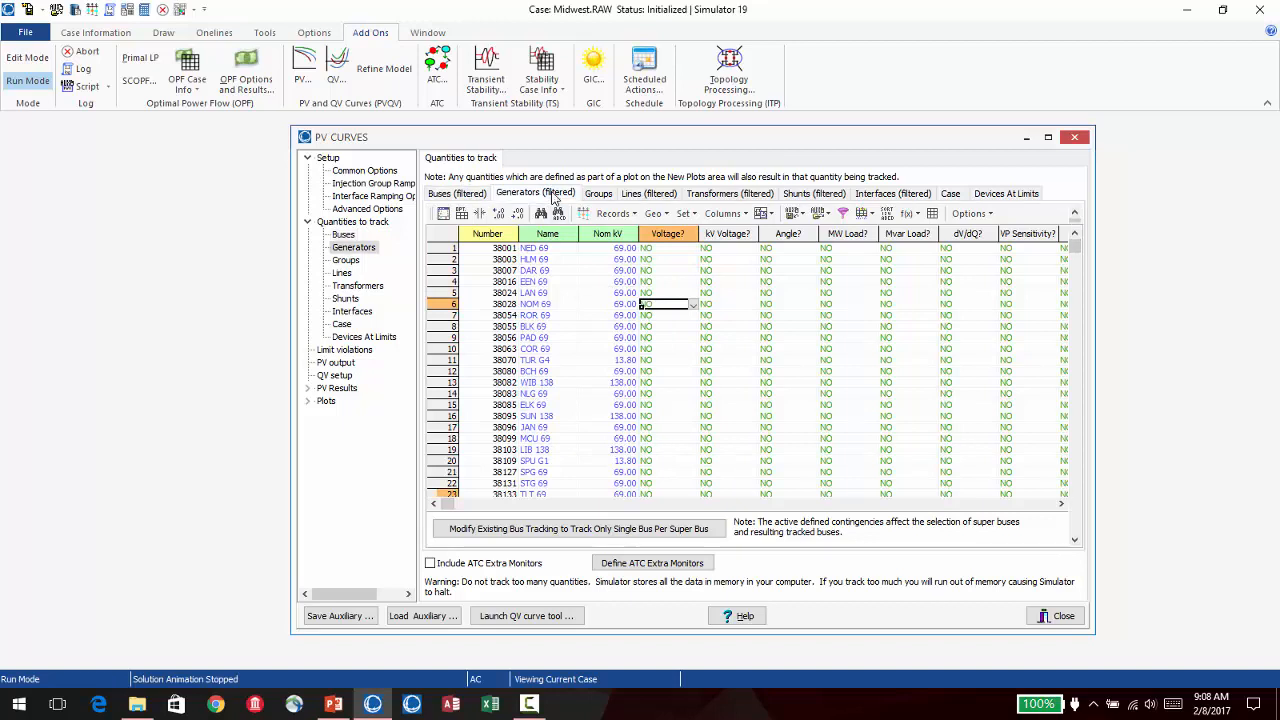
{"action": "left_click", "coordinate": [650, 193]}
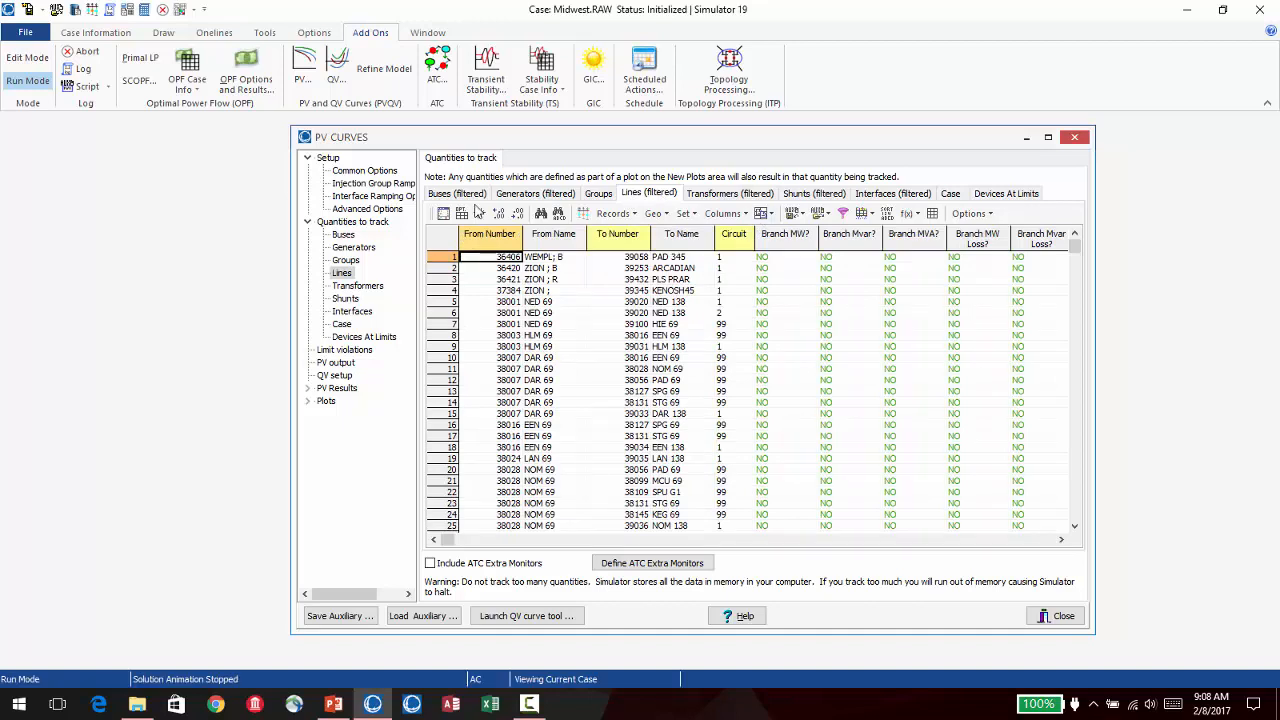
{"action": "left_click", "coordinate": [470, 195]}
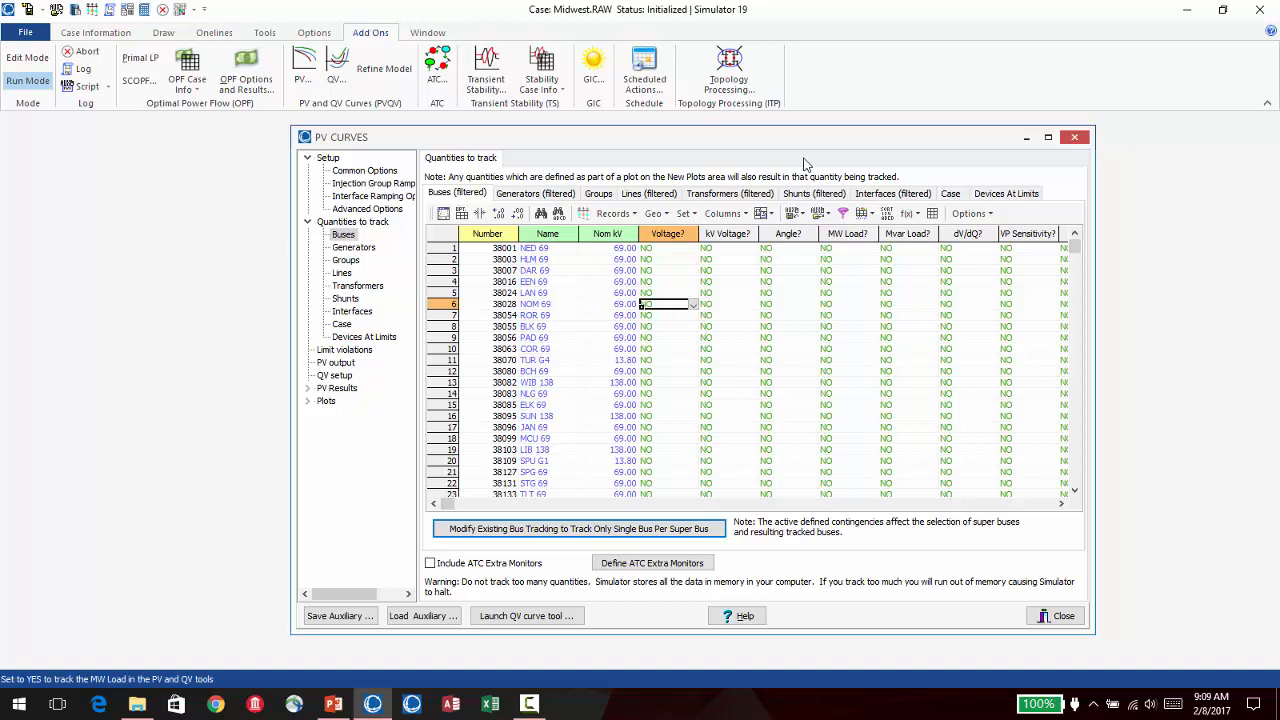
Load the auxiliary file Midwest PV Options.aux and accept creating the Branch Track Limits filter from its data
{"action": "left_click", "coordinate": [416, 623]}
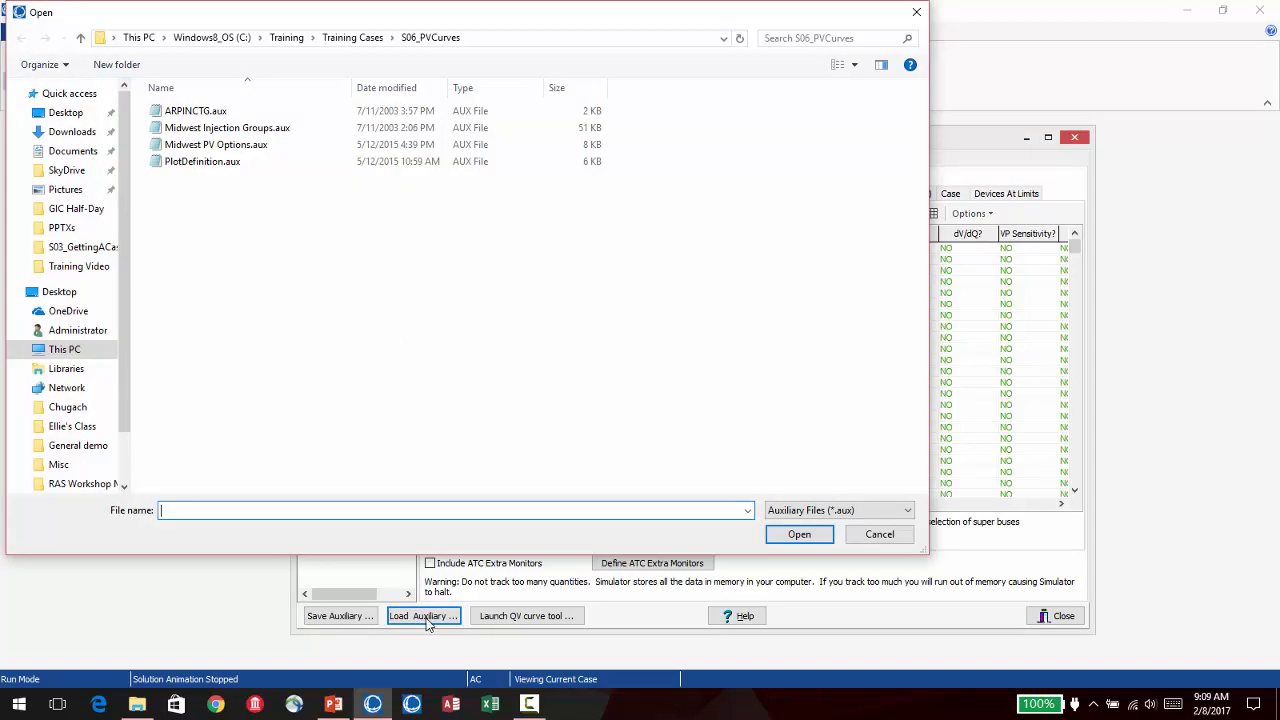
{"action": "left_click", "coordinate": [229, 149]}
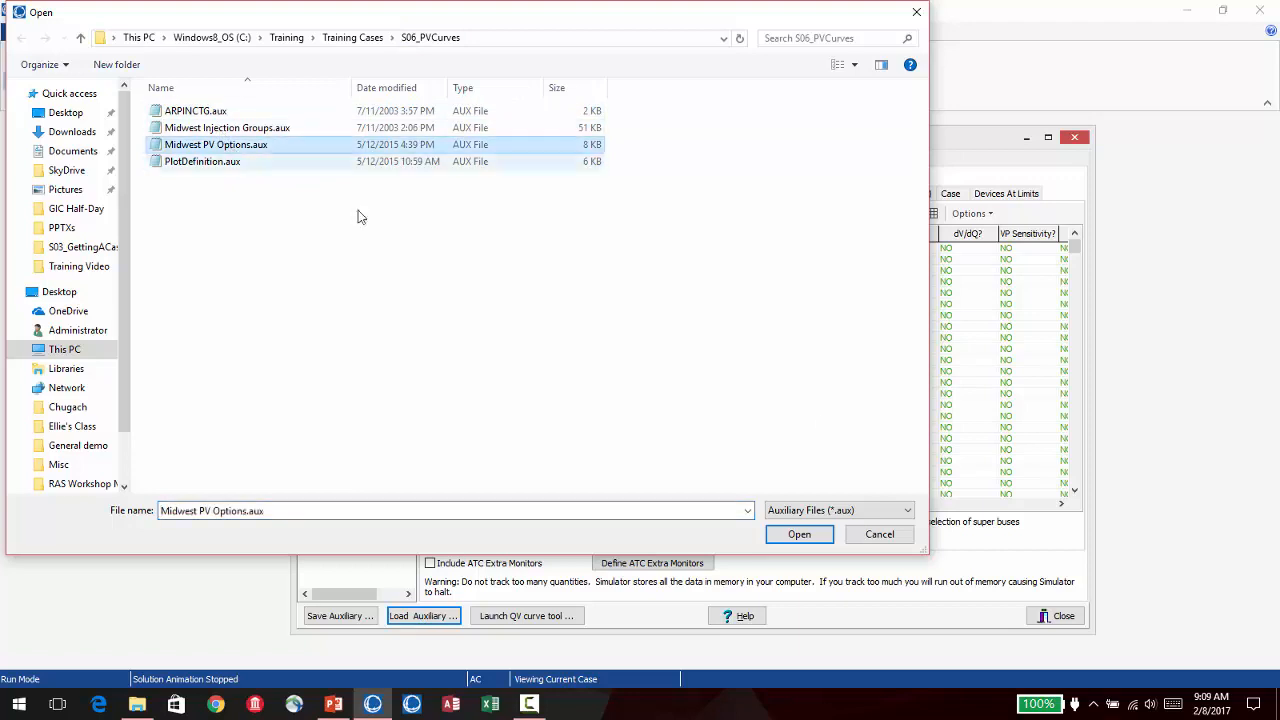
{"action": "left_click", "coordinate": [799, 534]}
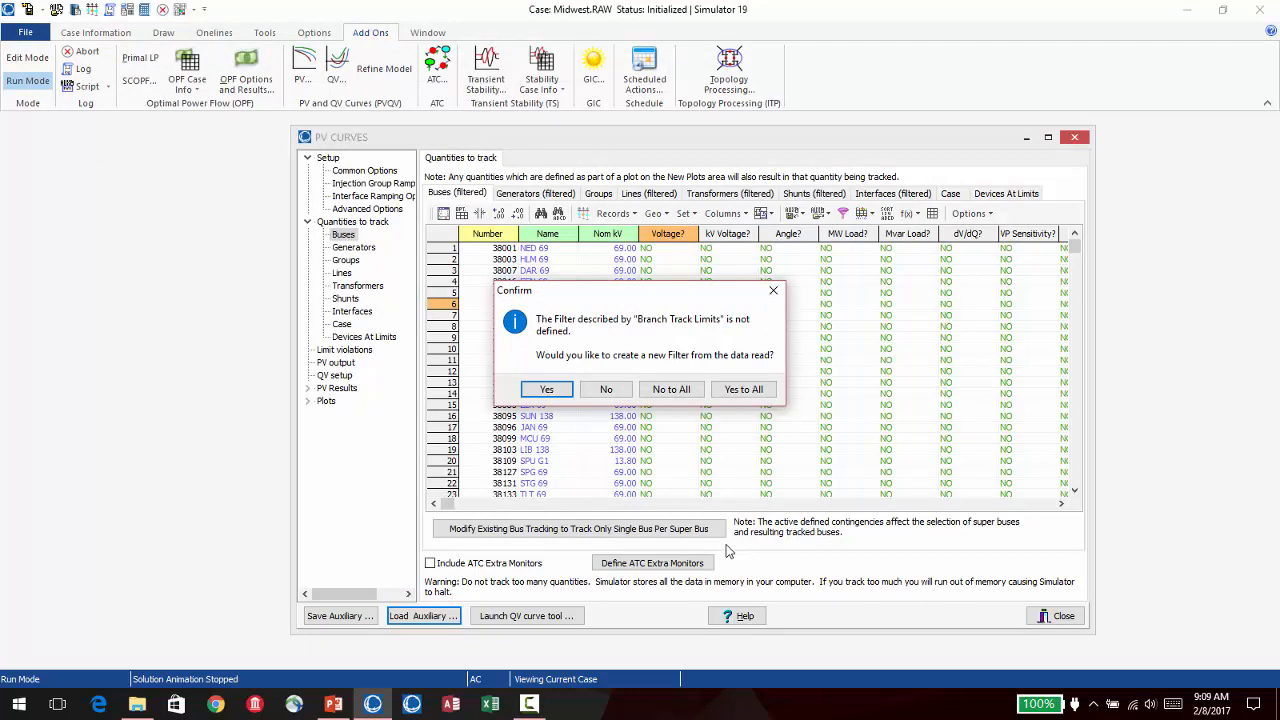
{"action": "left_click", "coordinate": [549, 390]}
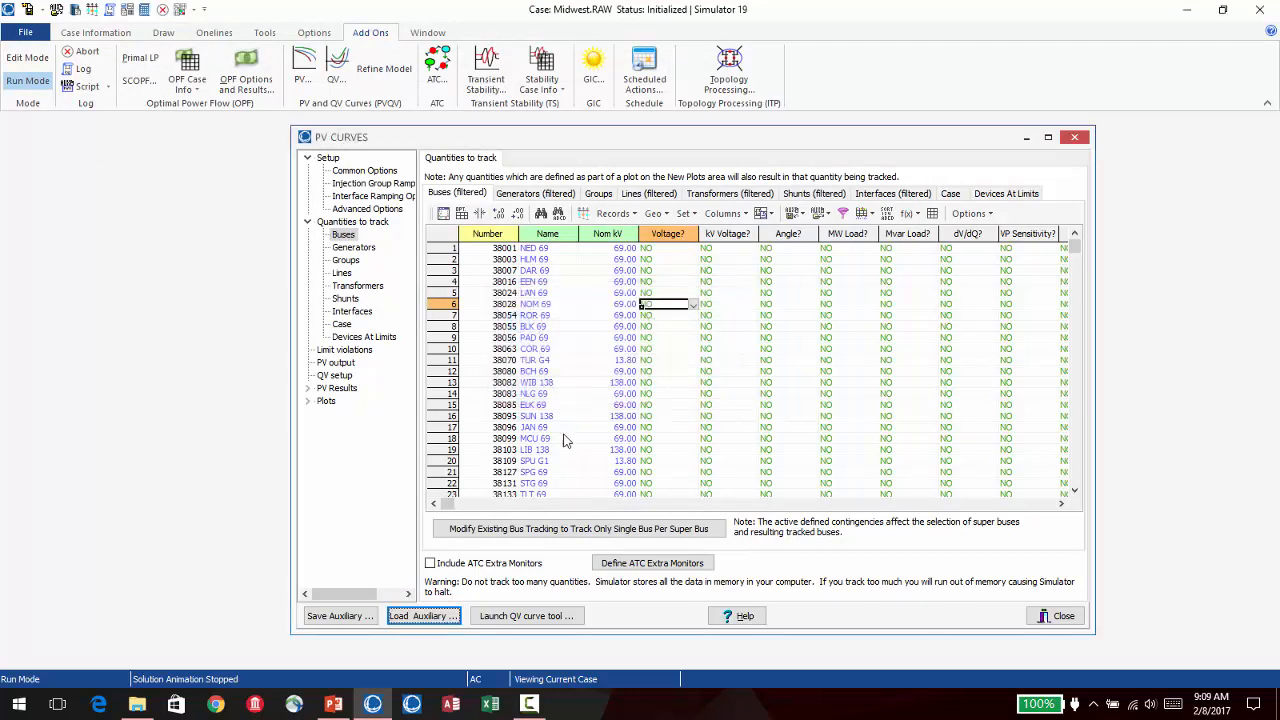
Sort the tracked-quantity bus list by its Voltage setting so the buses marked YES come first
{"action": "left_click", "coordinate": [684, 233]}
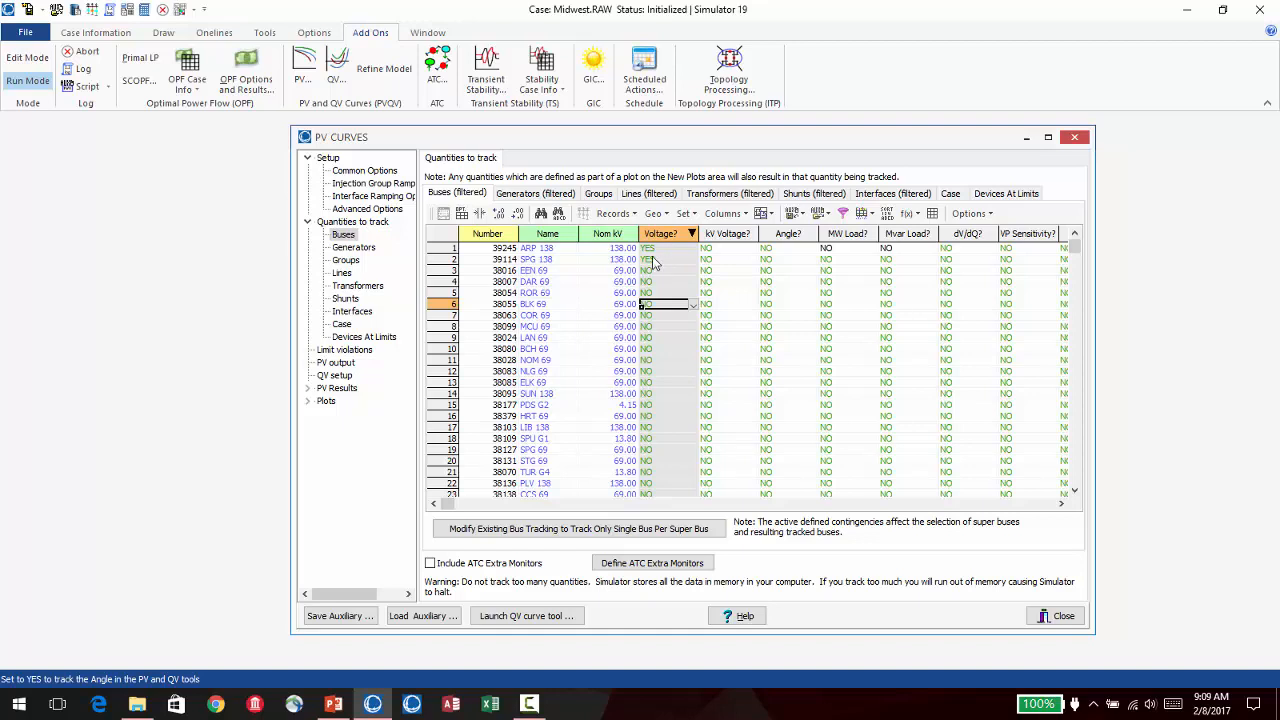
{"action": "left_click", "coordinate": [684, 239]}
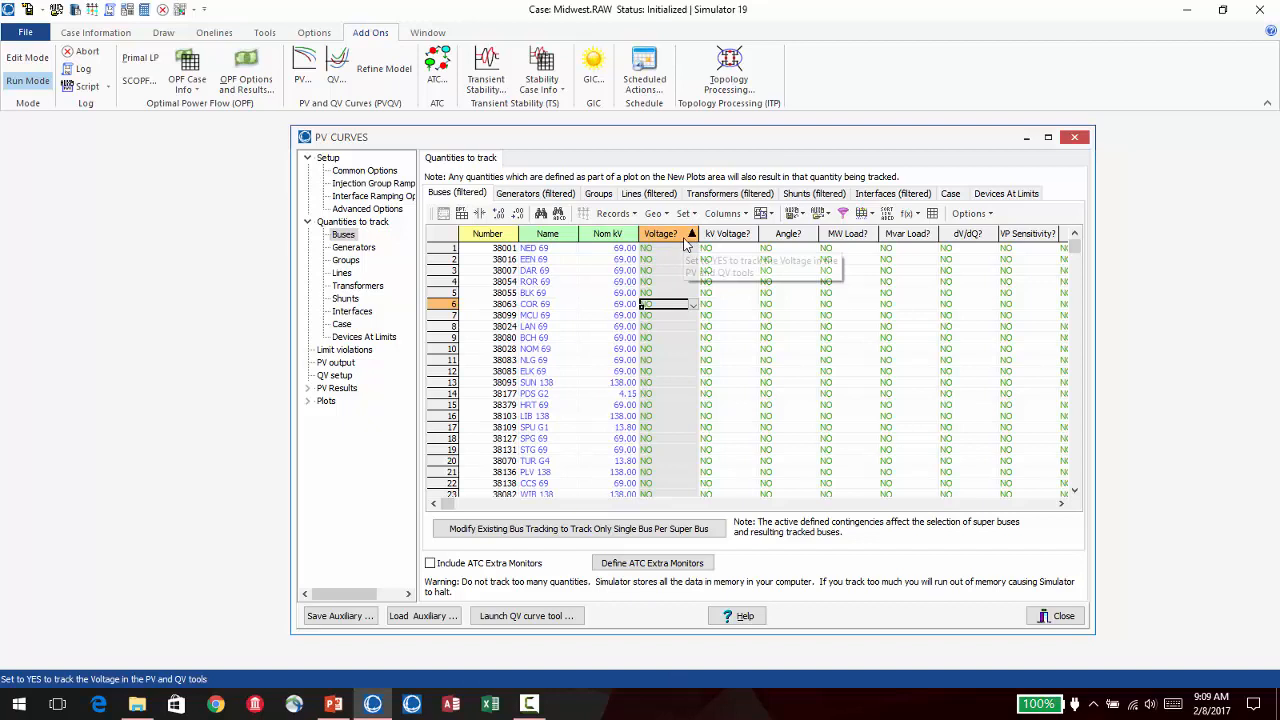
{"action": "left_click", "coordinate": [684, 239]}
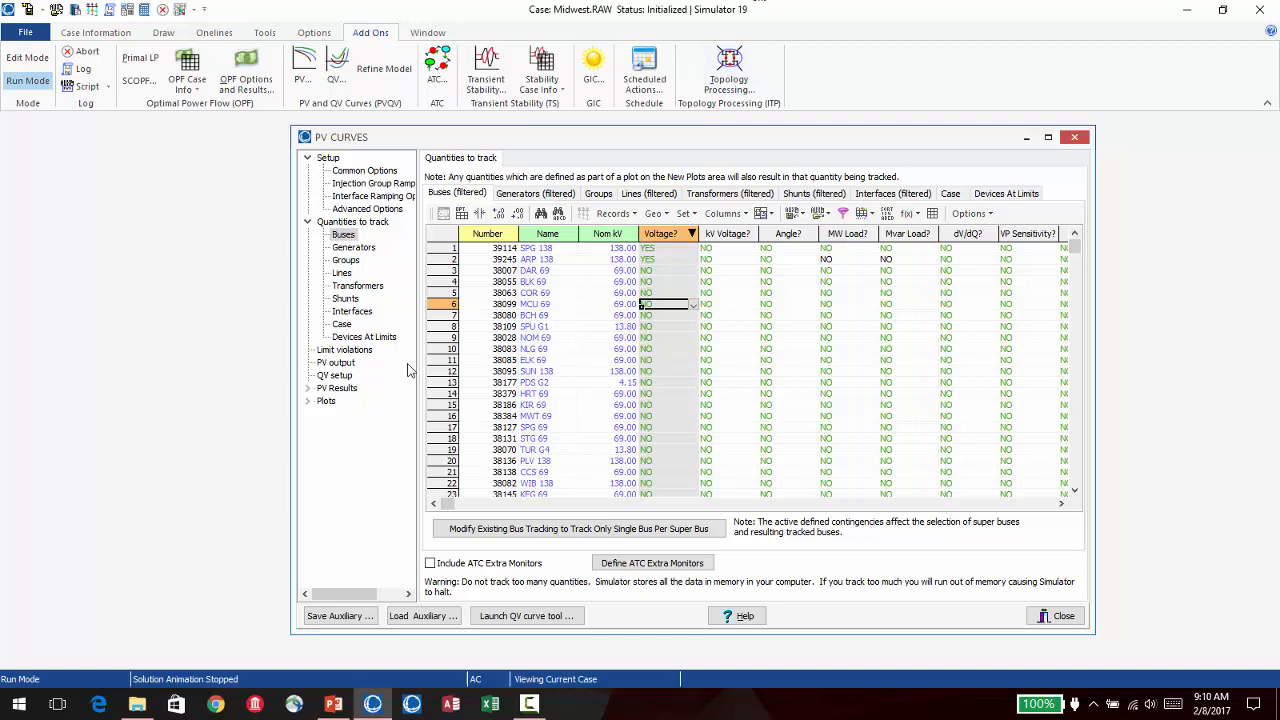
In the limit violation settings, try enabling the stop when voltage becomes inadequate, and clear it again
{"action": "left_click", "coordinate": [345, 352]}
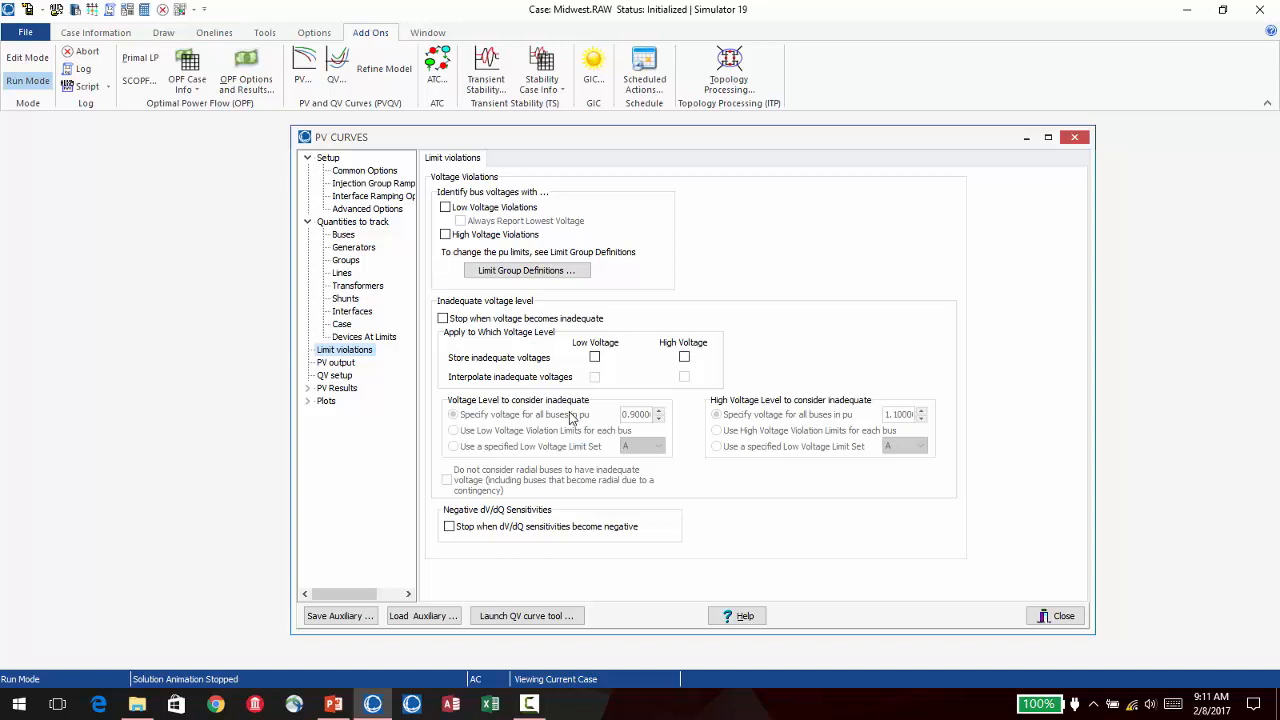
{"action": "left_click", "coordinate": [442, 318]}
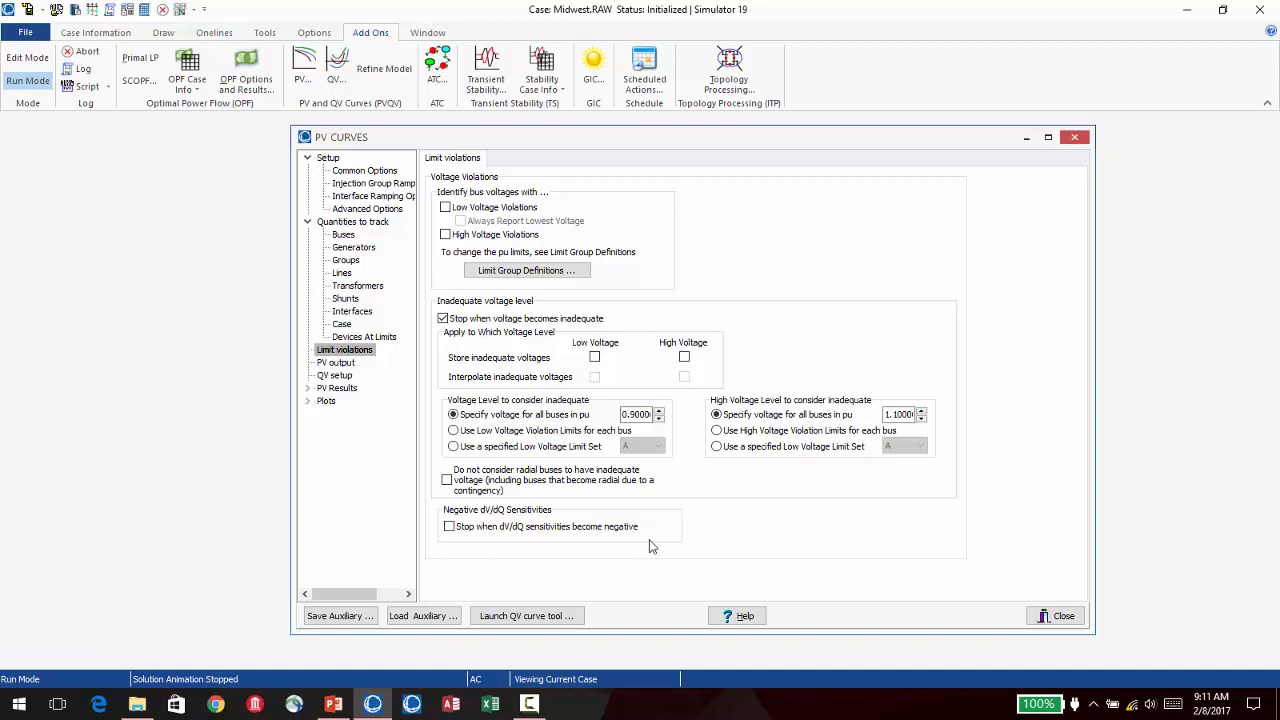
{"action": "left_click", "coordinate": [443, 318]}
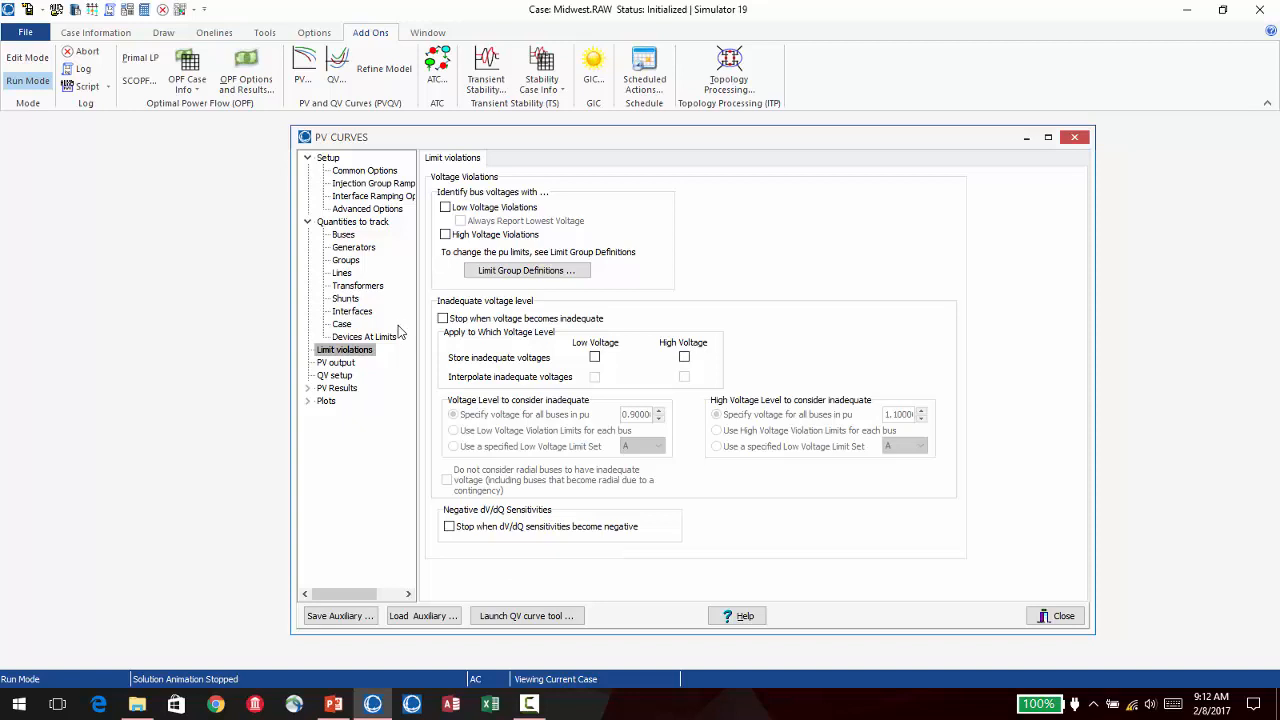
Turn off saving the PV results to a file in the PV output settings
{"action": "left_click", "coordinate": [337, 363]}
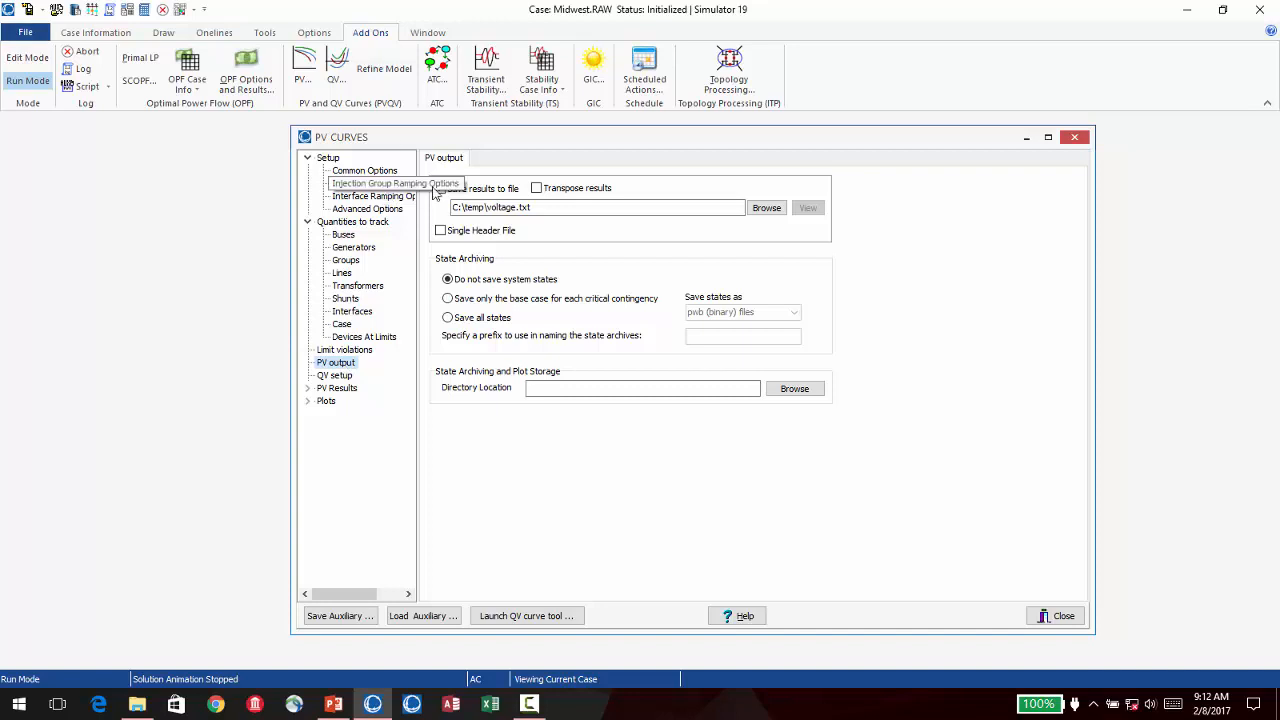
{"action": "left_click", "coordinate": [441, 193]}
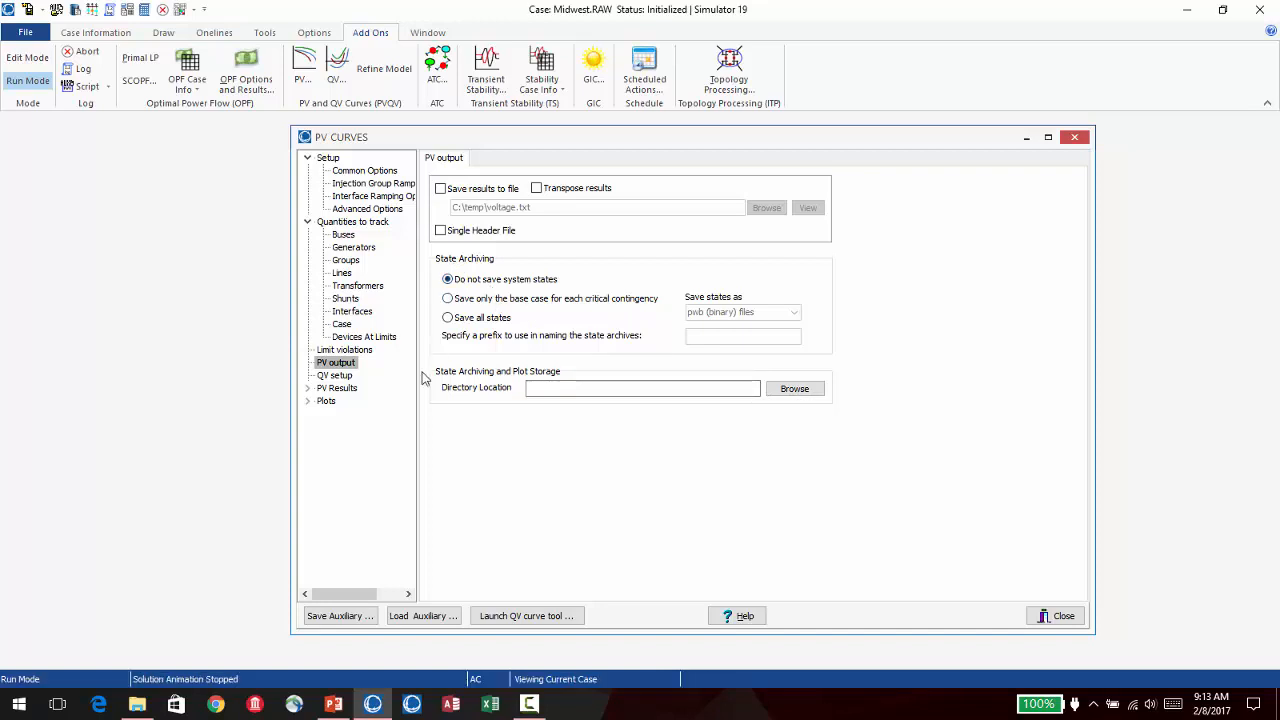
Run the PV curve study and review all columns of the scenario results overview
{"action": "left_click", "coordinate": [345, 389]}
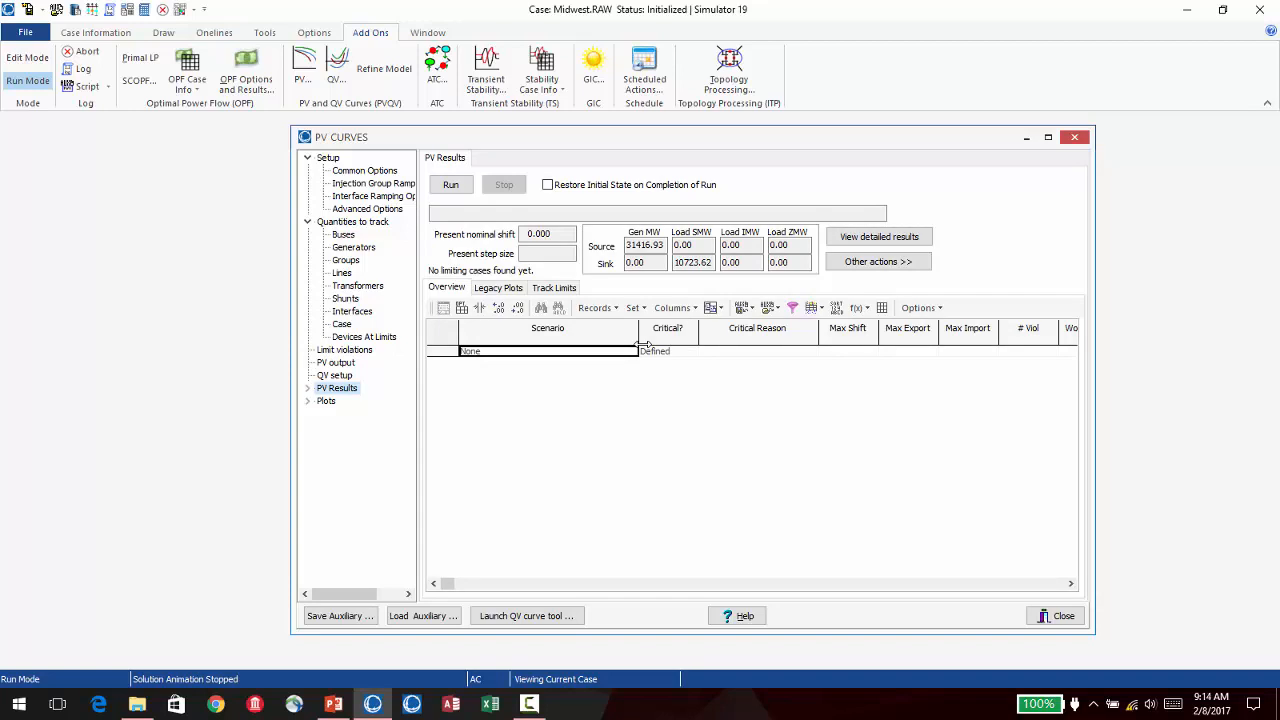
{"action": "left_click", "coordinate": [450, 186]}
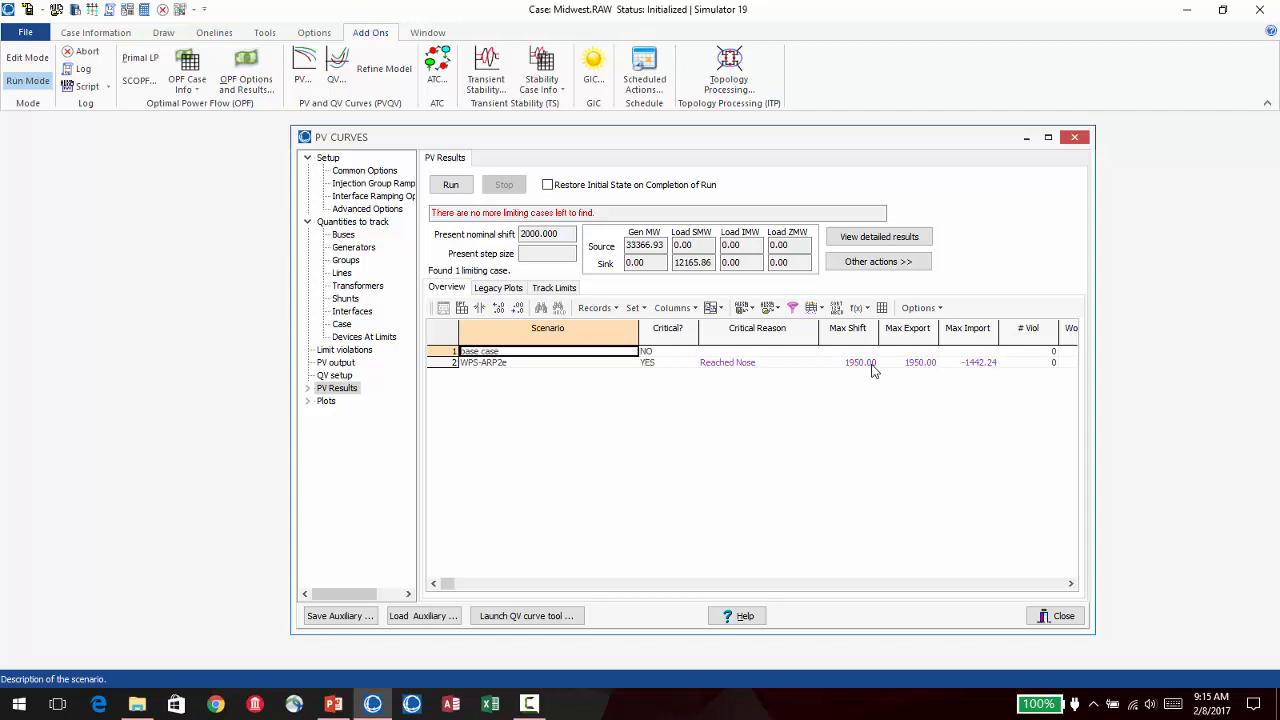
{"action": "left_click", "coordinate": [1063, 585]}
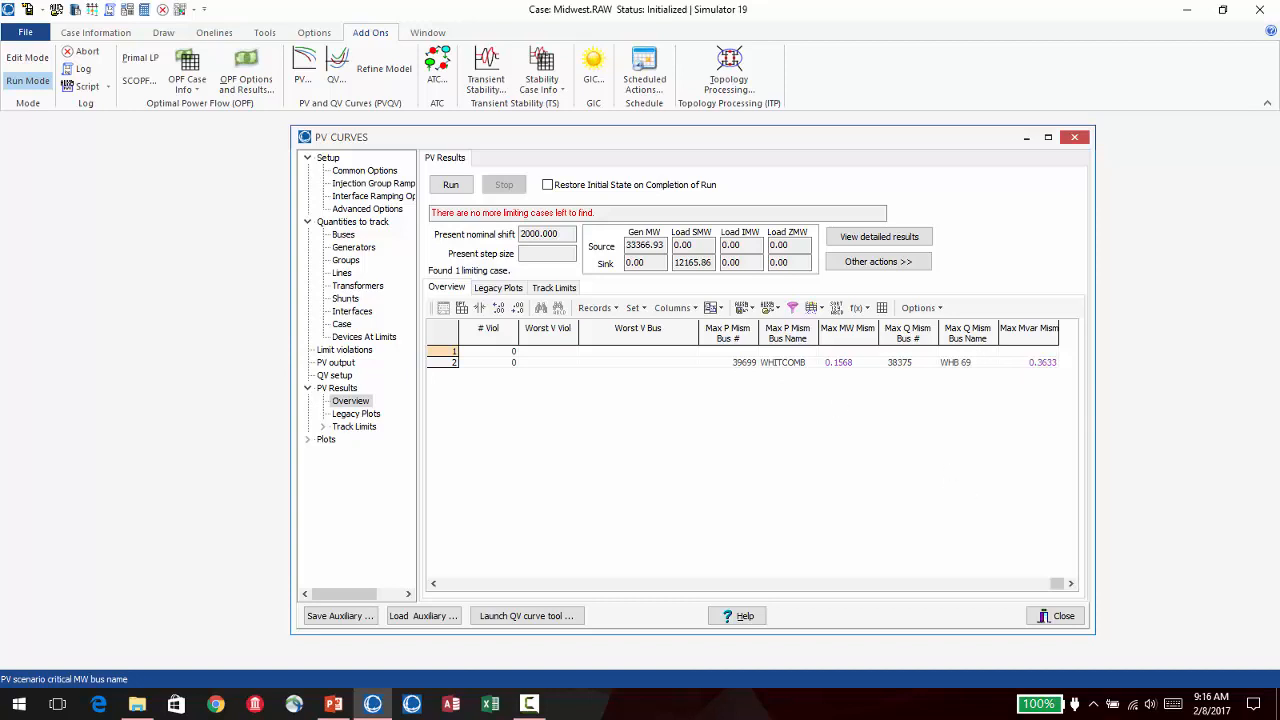
{"action": "left_click", "coordinate": [537, 585]}
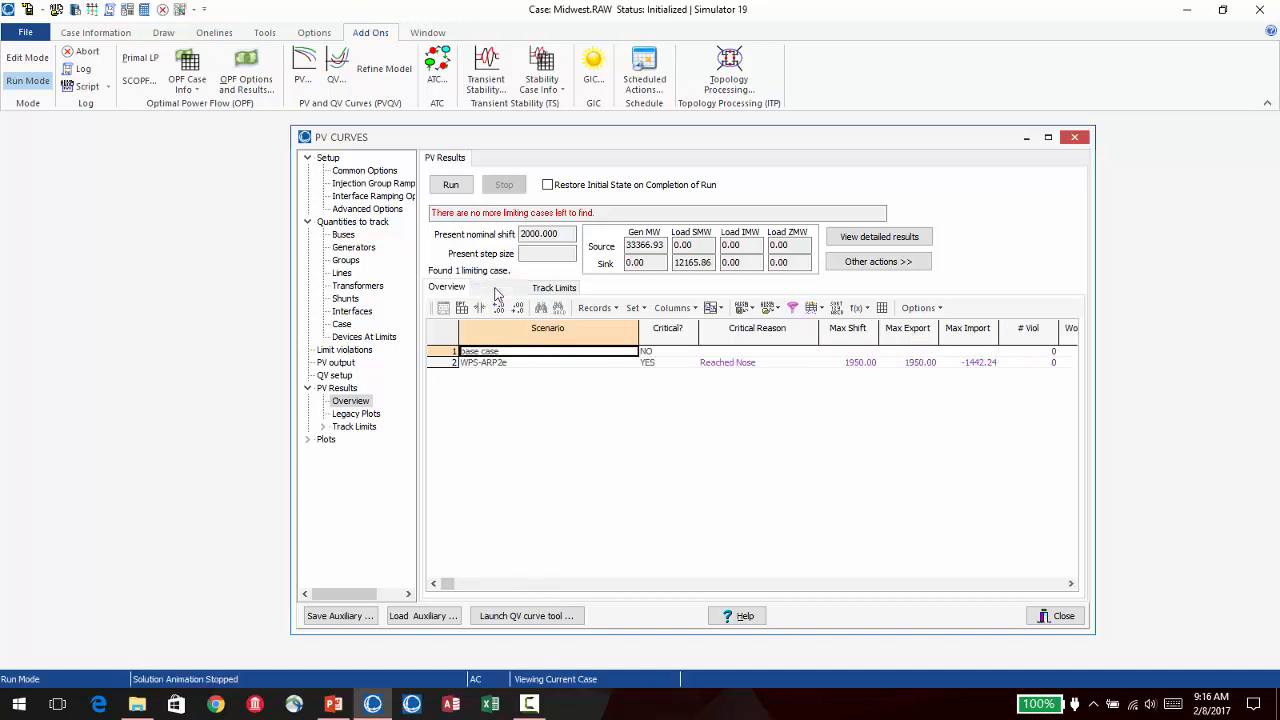
Set up a legacy plot with Nominal Shift on the horizontal axis and PU Volt on the vertical axis
{"action": "left_click", "coordinate": [497, 288]}
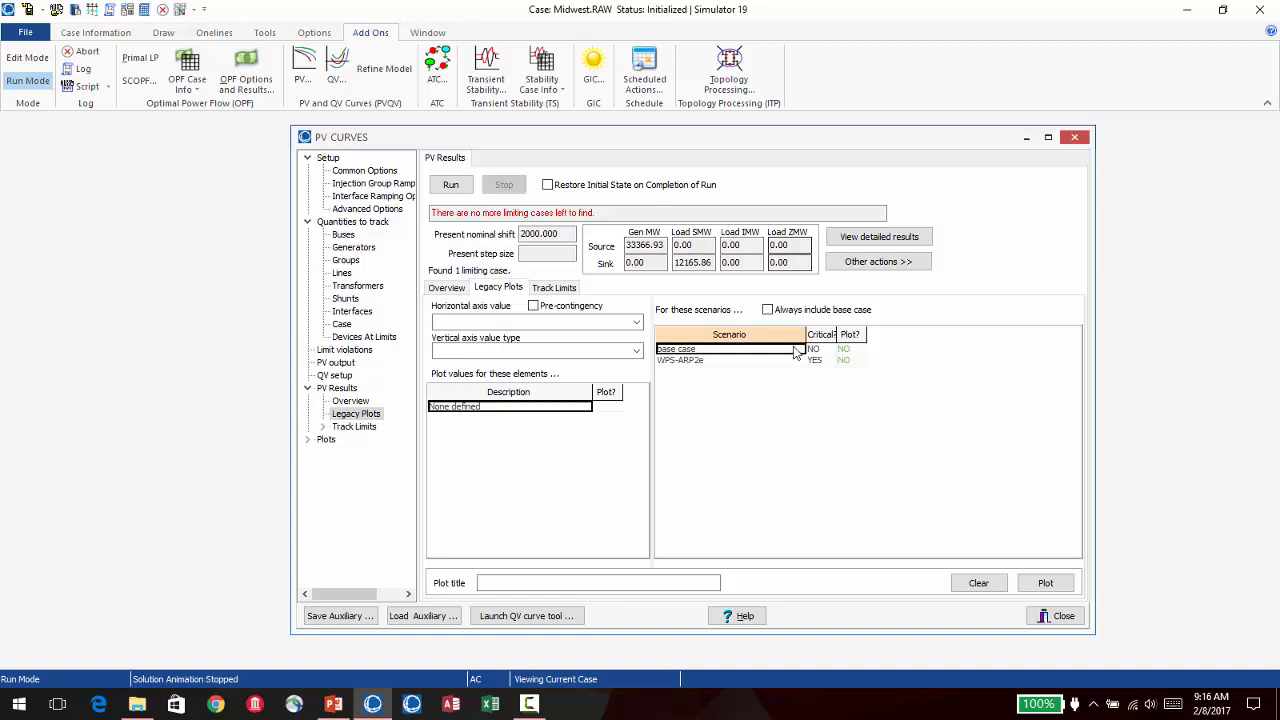
{"action": "left_click", "coordinate": [636, 322]}
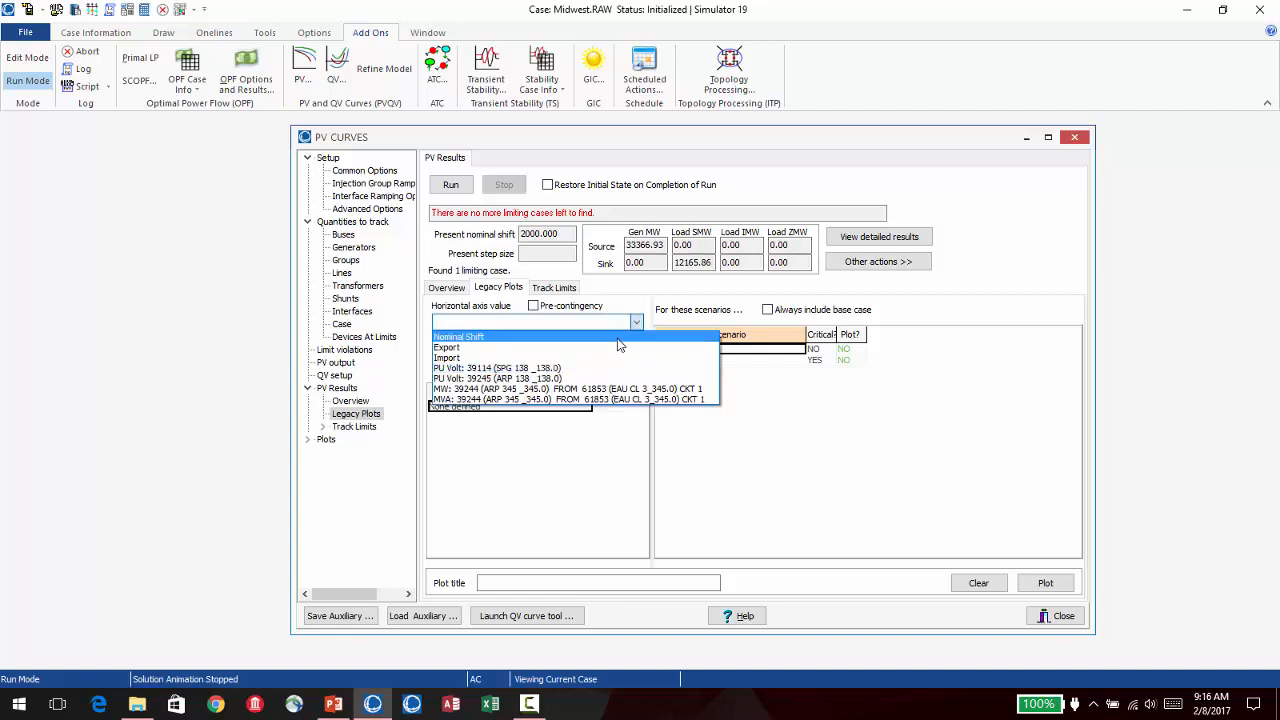
{"action": "left_click", "coordinate": [625, 337]}
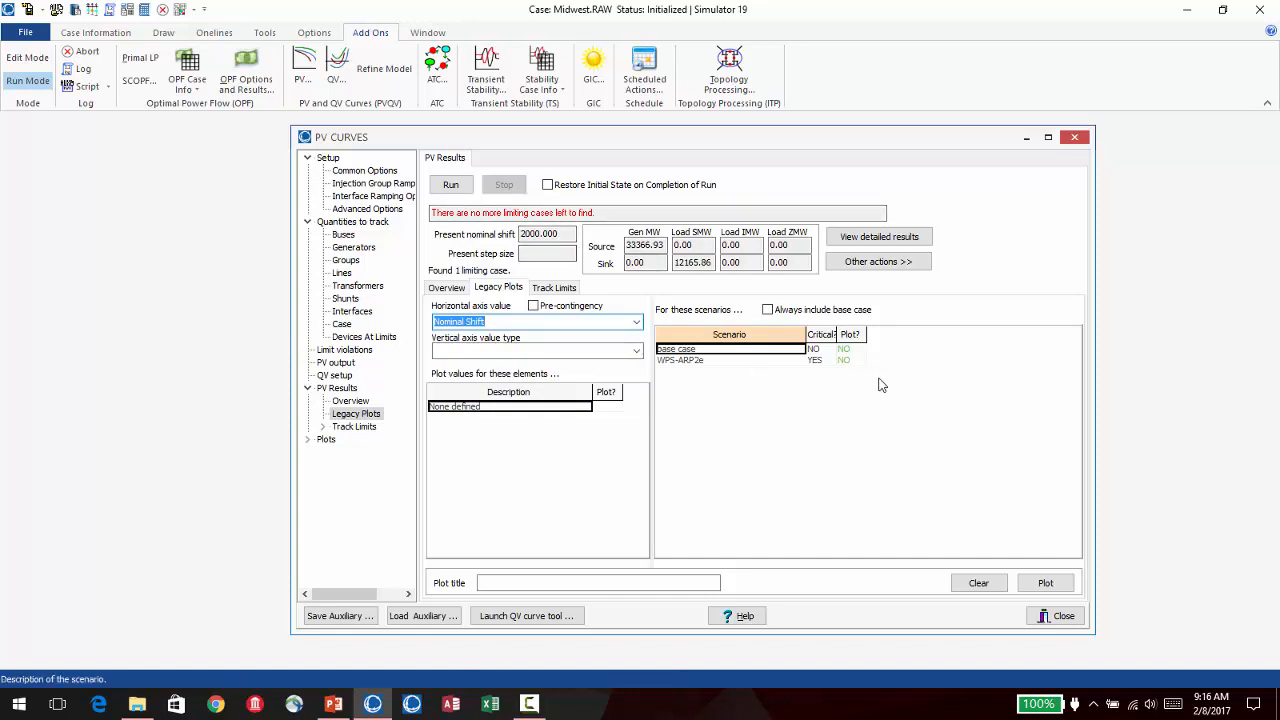
{"action": "left_click", "coordinate": [636, 351]}
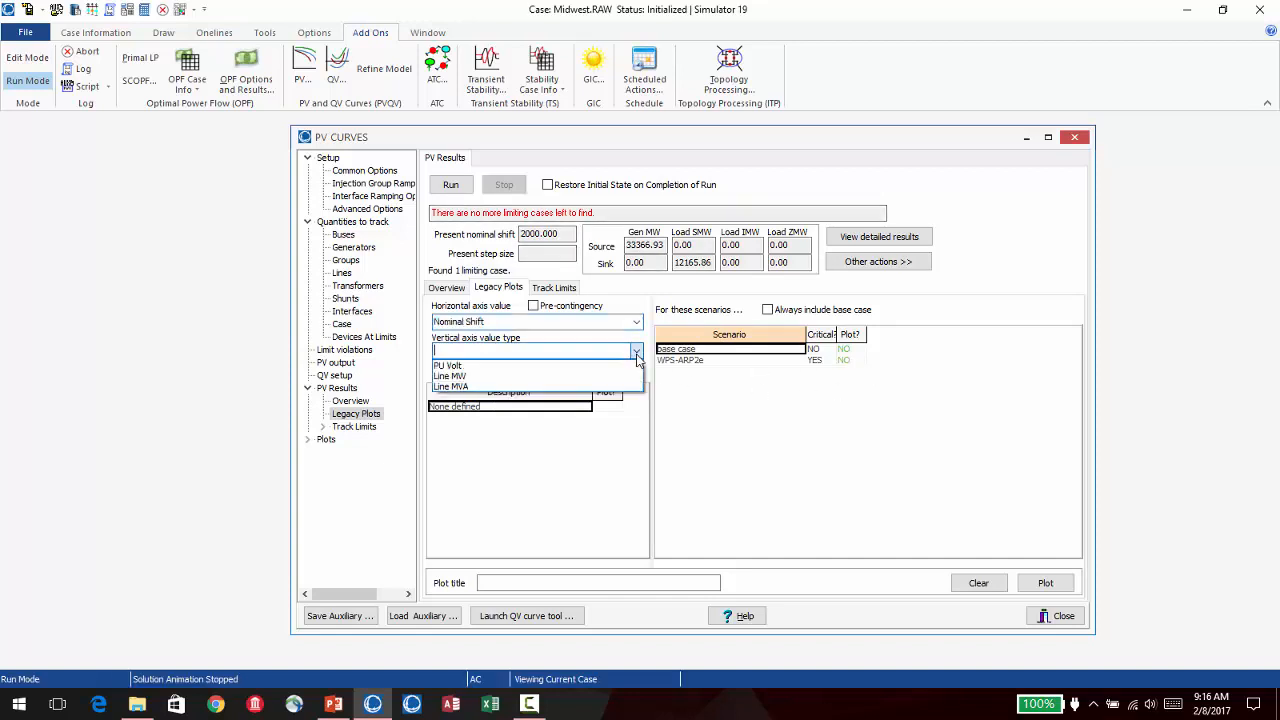
{"action": "left_click", "coordinate": [581, 371]}
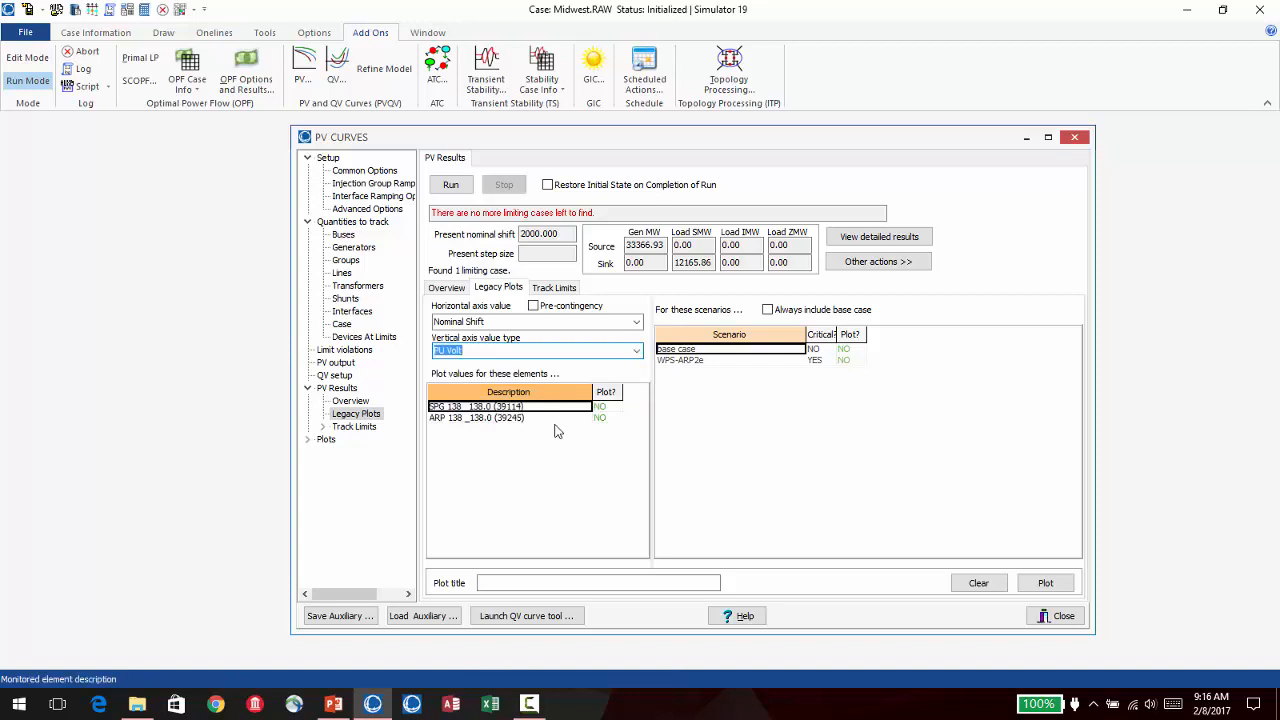
Include buses SPG 138 and ARP 138 in the plot for both the base case and the WPS-ARP2e scenario
{"action": "left_click", "coordinate": [607, 408]}
{"action": "left_click", "coordinate": [608, 408]}
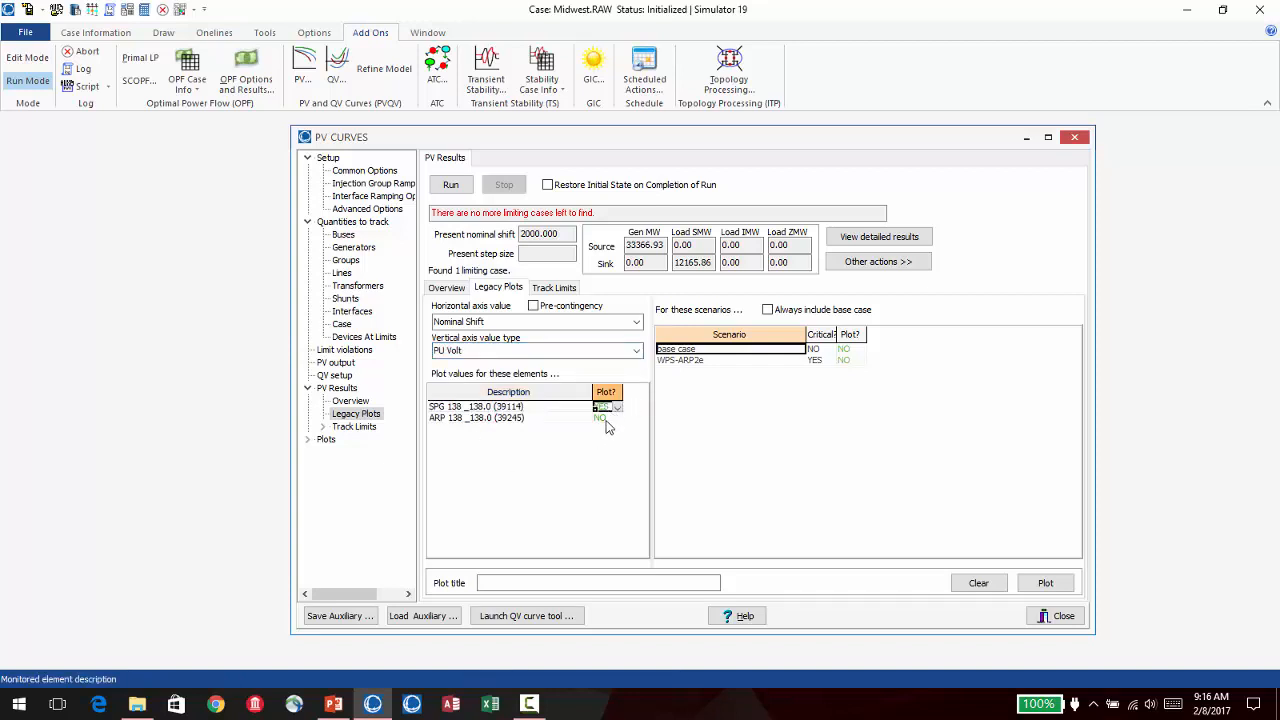
{"action": "double_click", "coordinate": [605, 420]}
{"action": "double_click", "coordinate": [849, 349]}
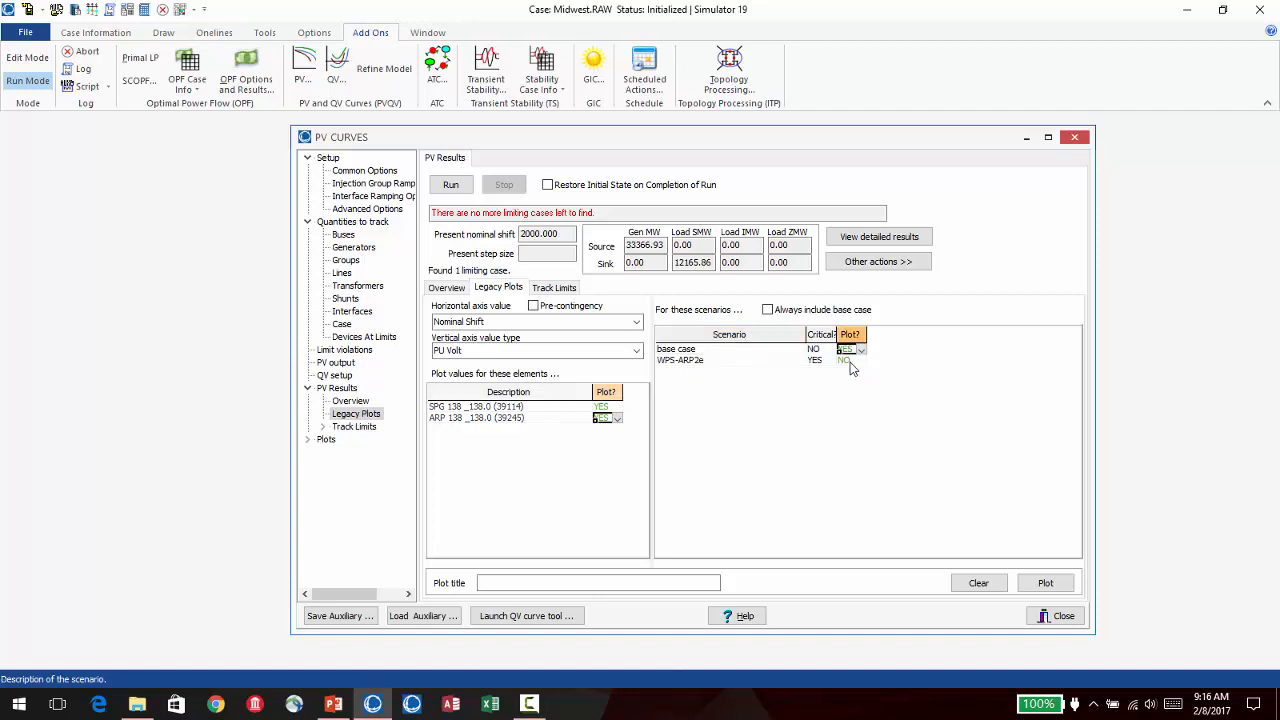
{"action": "double_click", "coordinate": [848, 362]}
Generate the PV plot, move its window over the PV Curves dialog, and enlarge it to examine the curves
{"action": "left_click", "coordinate": [1046, 584]}
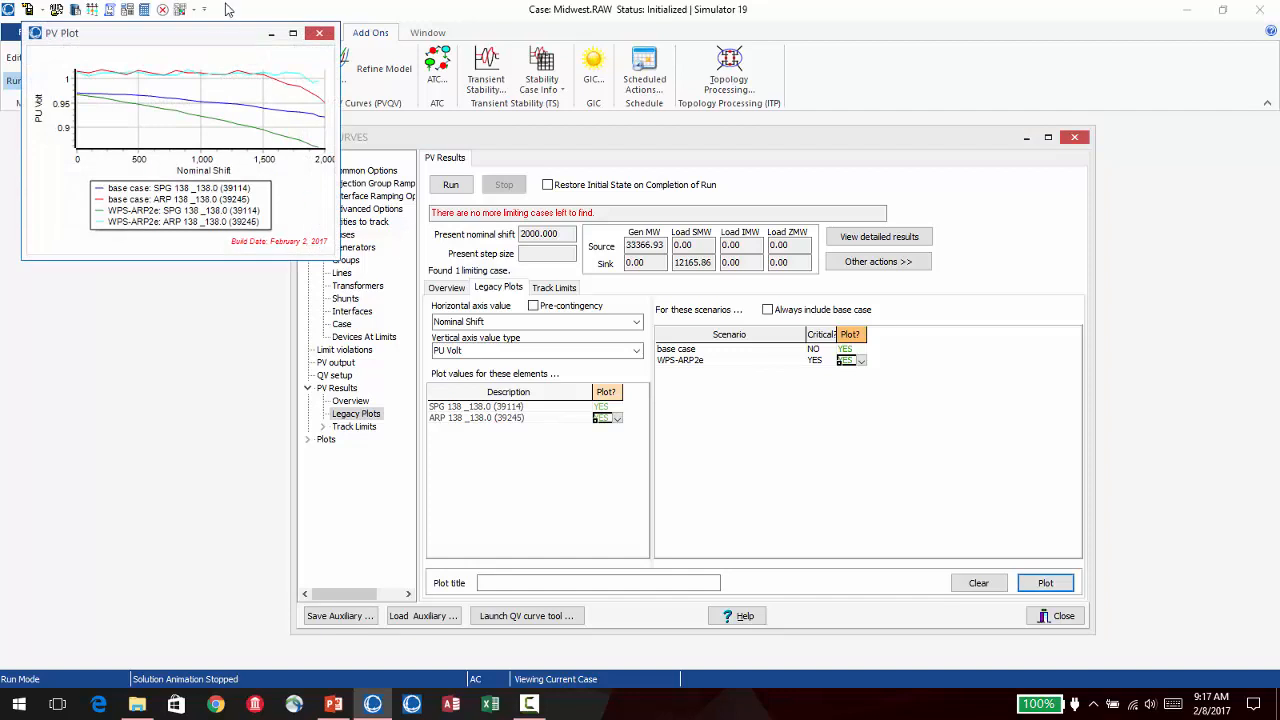
{"action": "left_click_drag", "start_coordinate": [220, 38], "coordinate": [684, 275]}
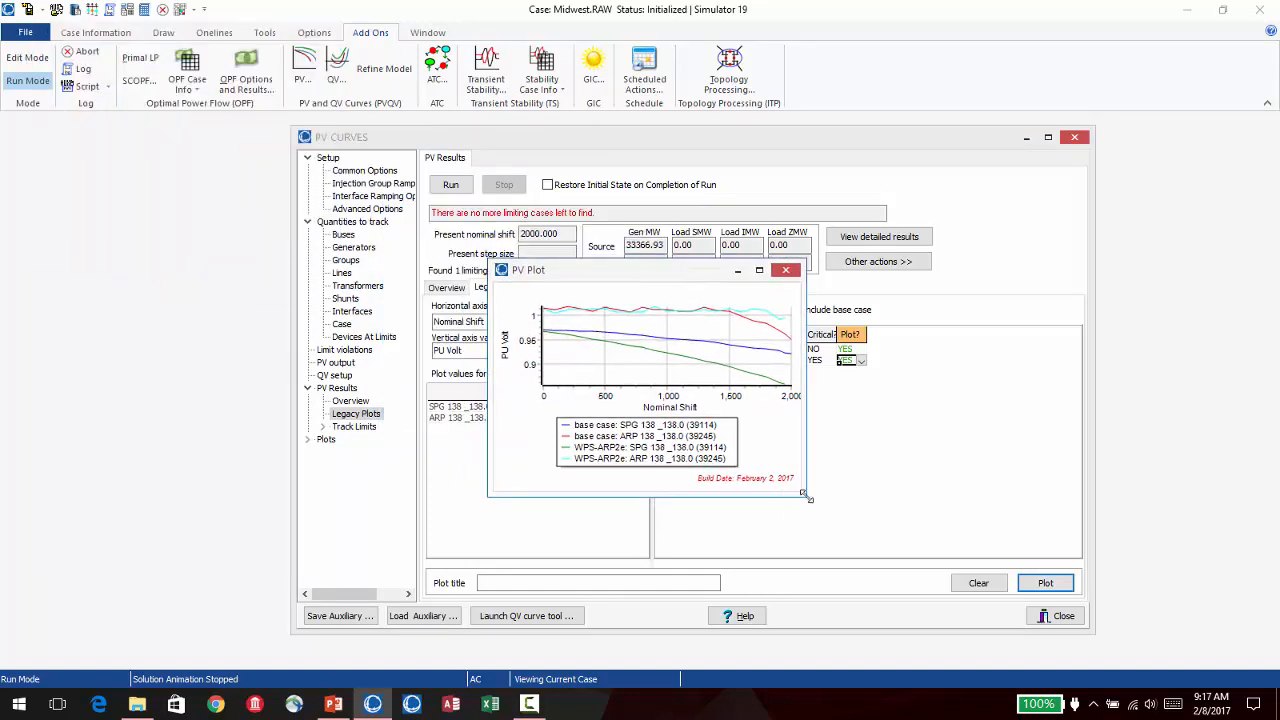
{"action": "left_click_drag", "start_coordinate": [805, 495], "coordinate": [1130, 630]}
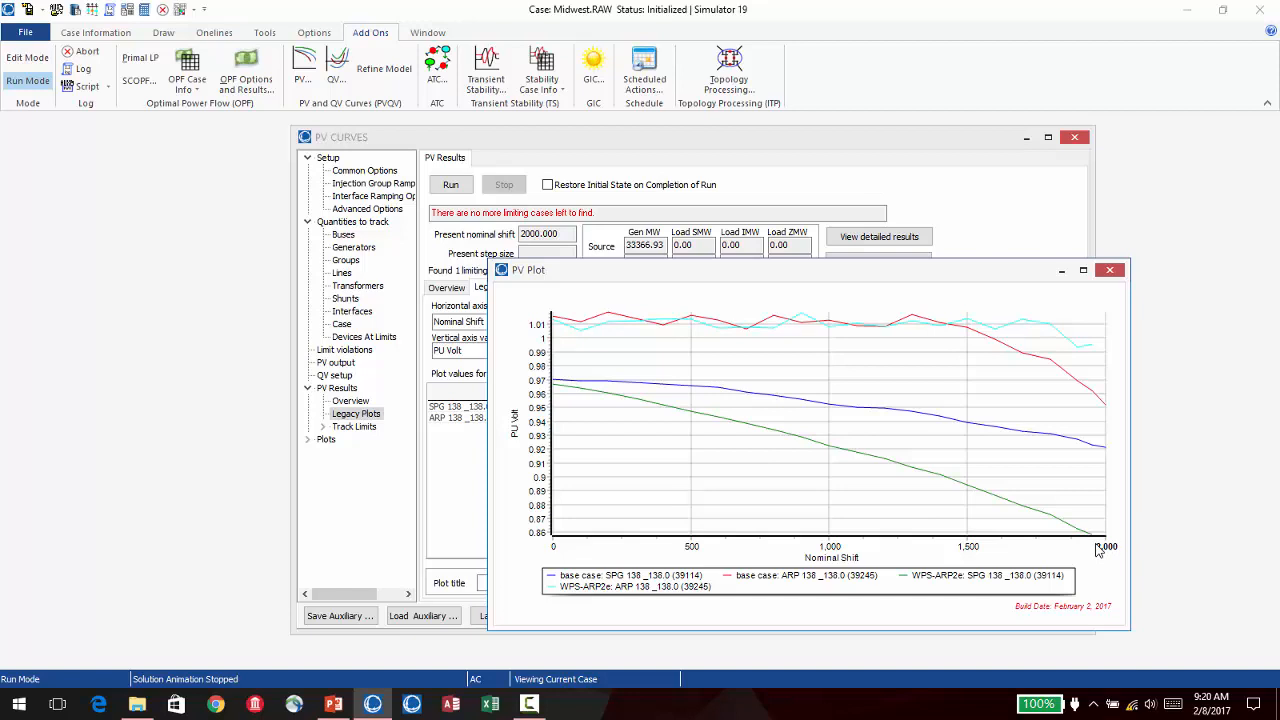
Close the legacy PV plot and choose PU Volt as the bus field in the plot designer
{"action": "left_click", "coordinate": [1109, 272]}
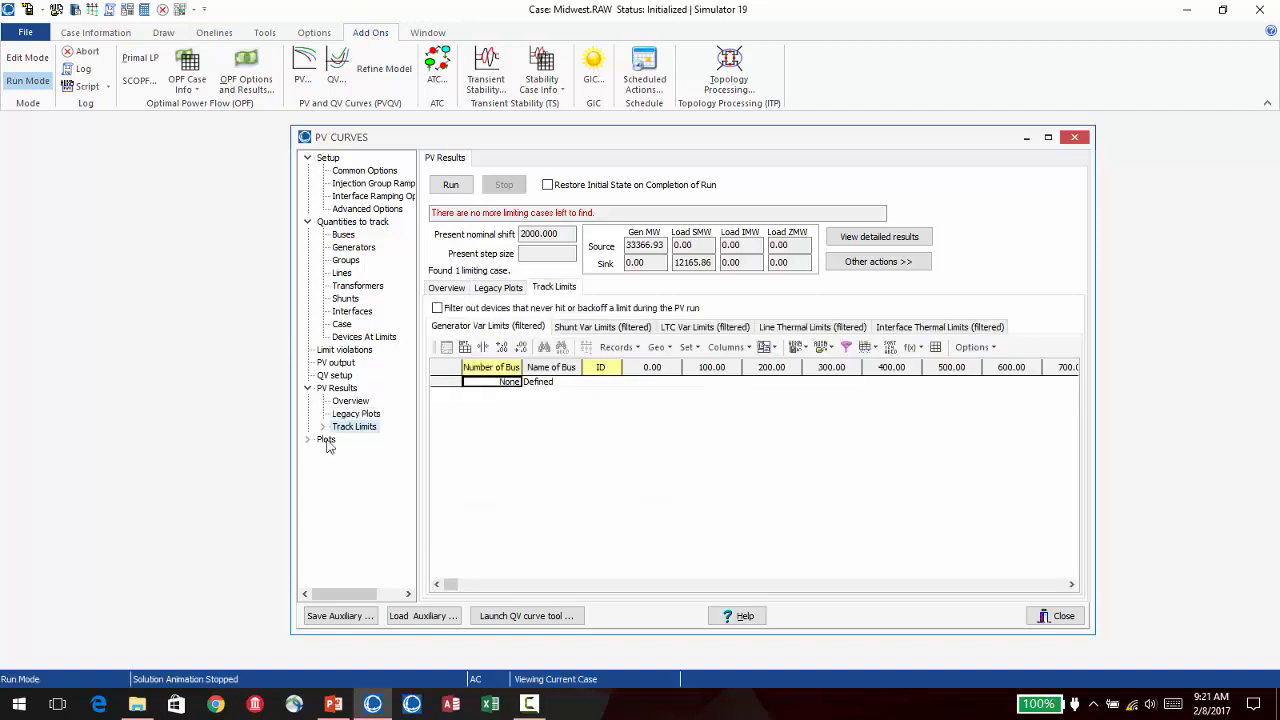
{"action": "left_click", "coordinate": [326, 440]}
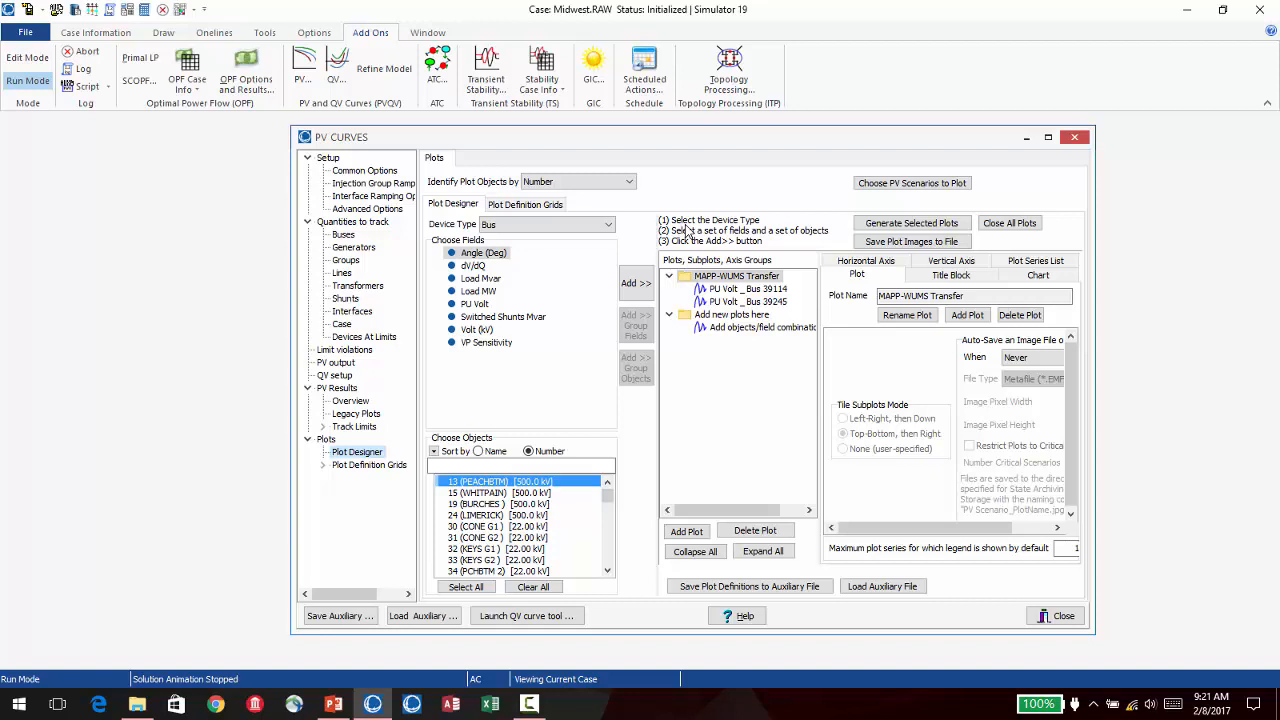
{"action": "left_click", "coordinate": [610, 226]}
{"action": "left_click", "coordinate": [612, 226]}
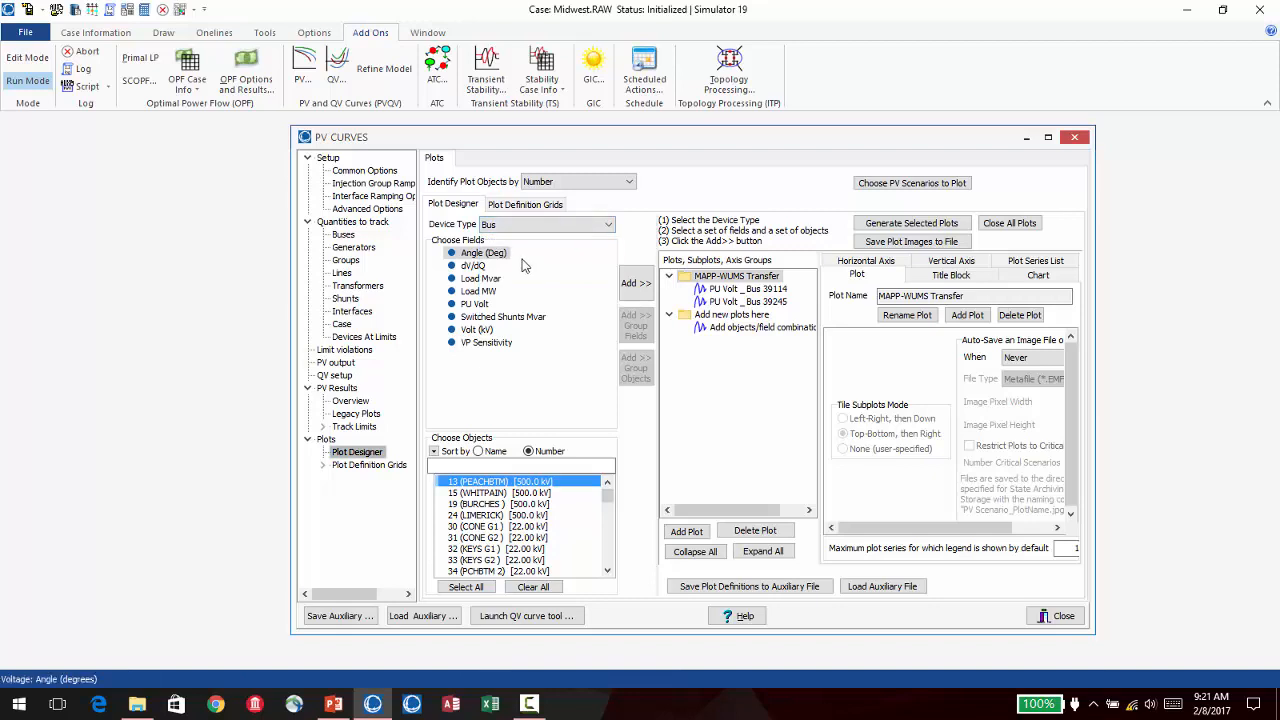
{"action": "left_click", "coordinate": [472, 306]}
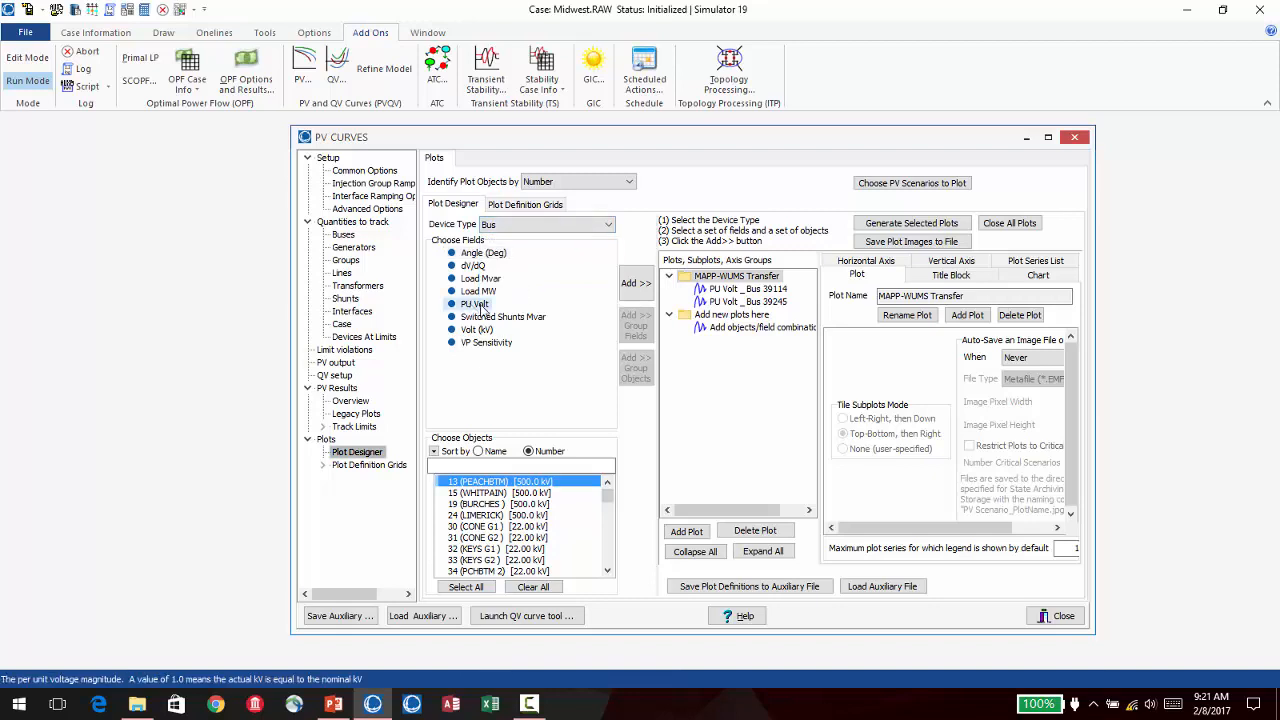
{"action": "left_click", "coordinate": [500, 466]}
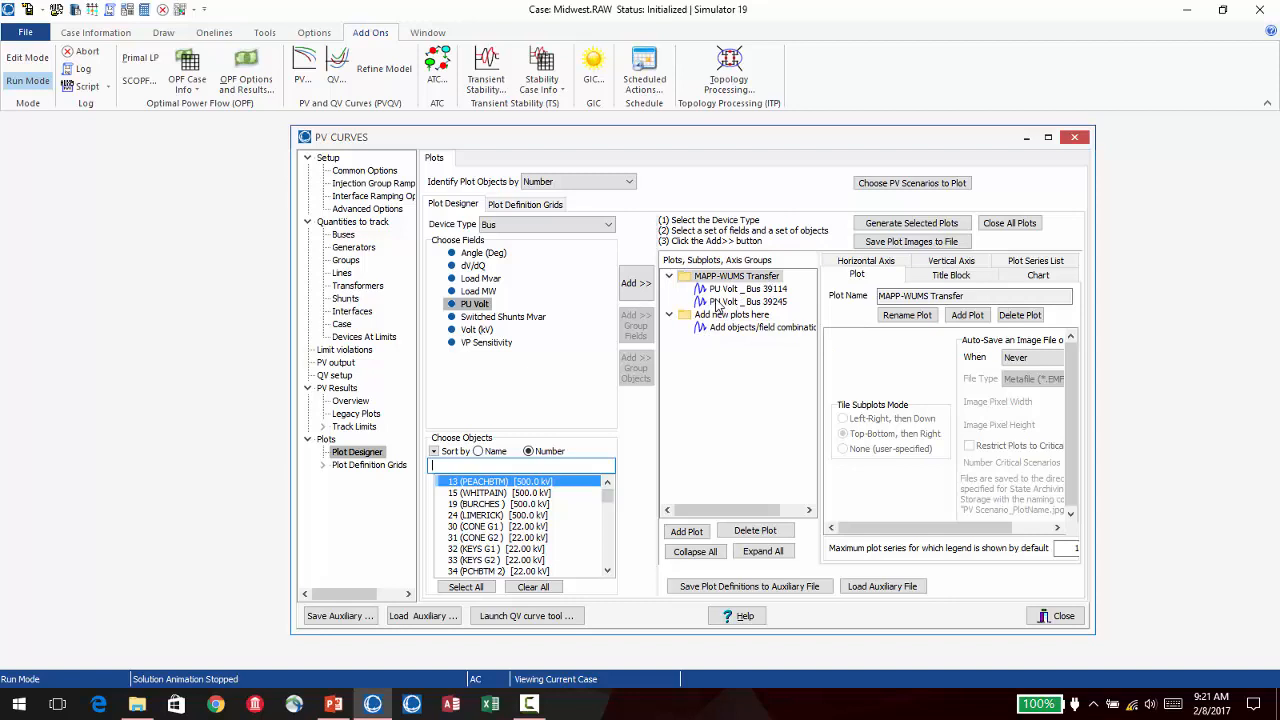
Generate the predefined MAPP-WUMS Transfer plot containing the PU Volt series for buses 39114 and 39245
{"action": "left_click", "coordinate": [781, 291]}
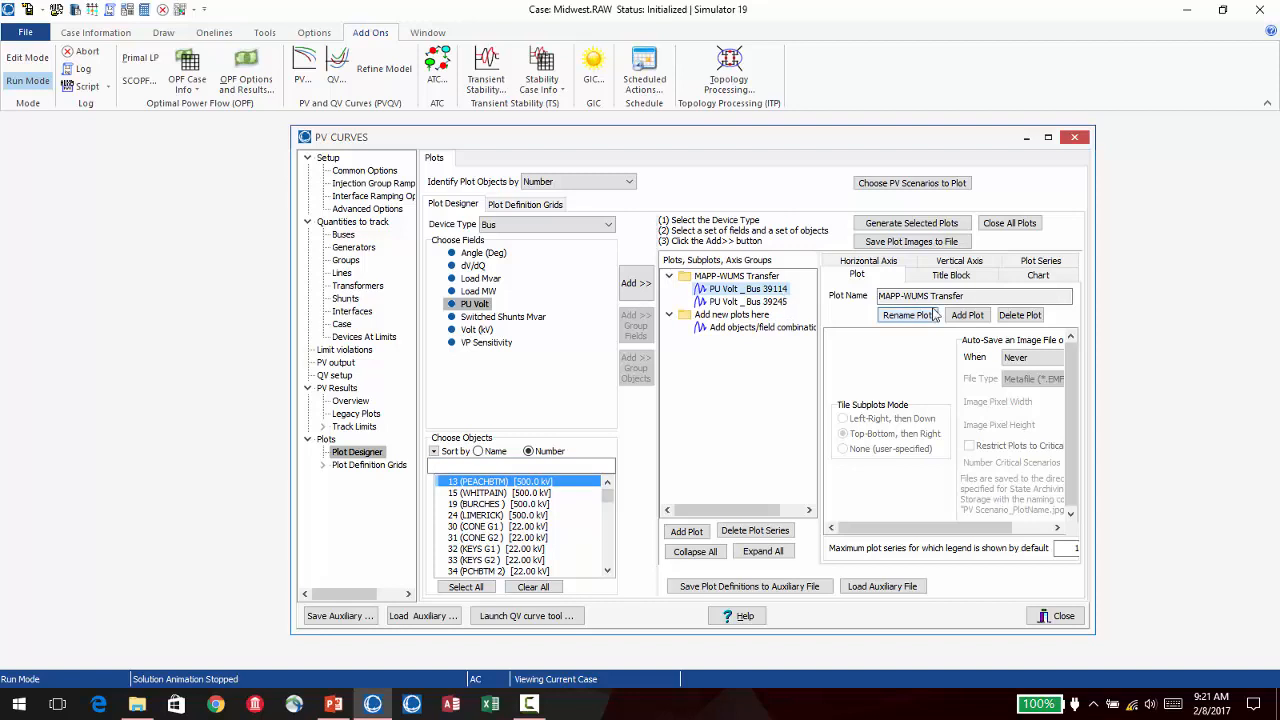
{"action": "left_click", "coordinate": [946, 224]}
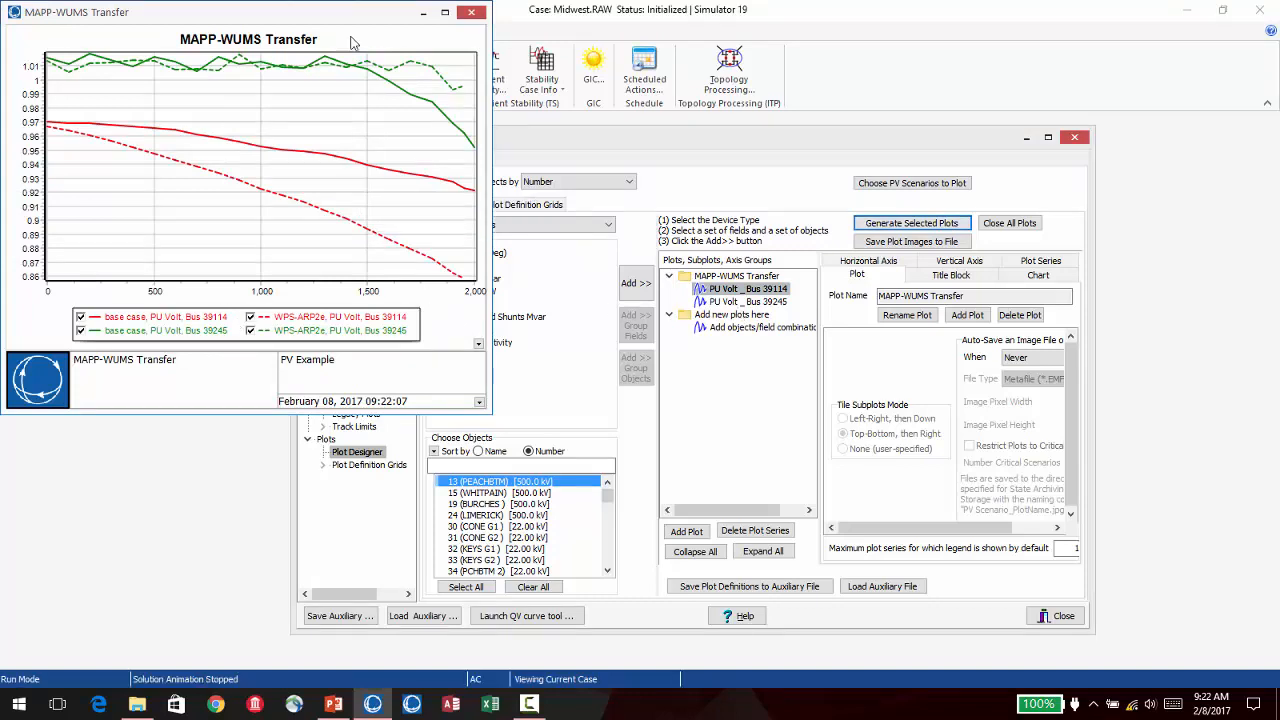
Compare the base case and WPS-ARP2e voltage curves by hiding individual series in the MAPP-WUMS Transfer plot and showing them again
{"action": "left_click", "coordinate": [250, 317]}
{"action": "left_click", "coordinate": [250, 330]}
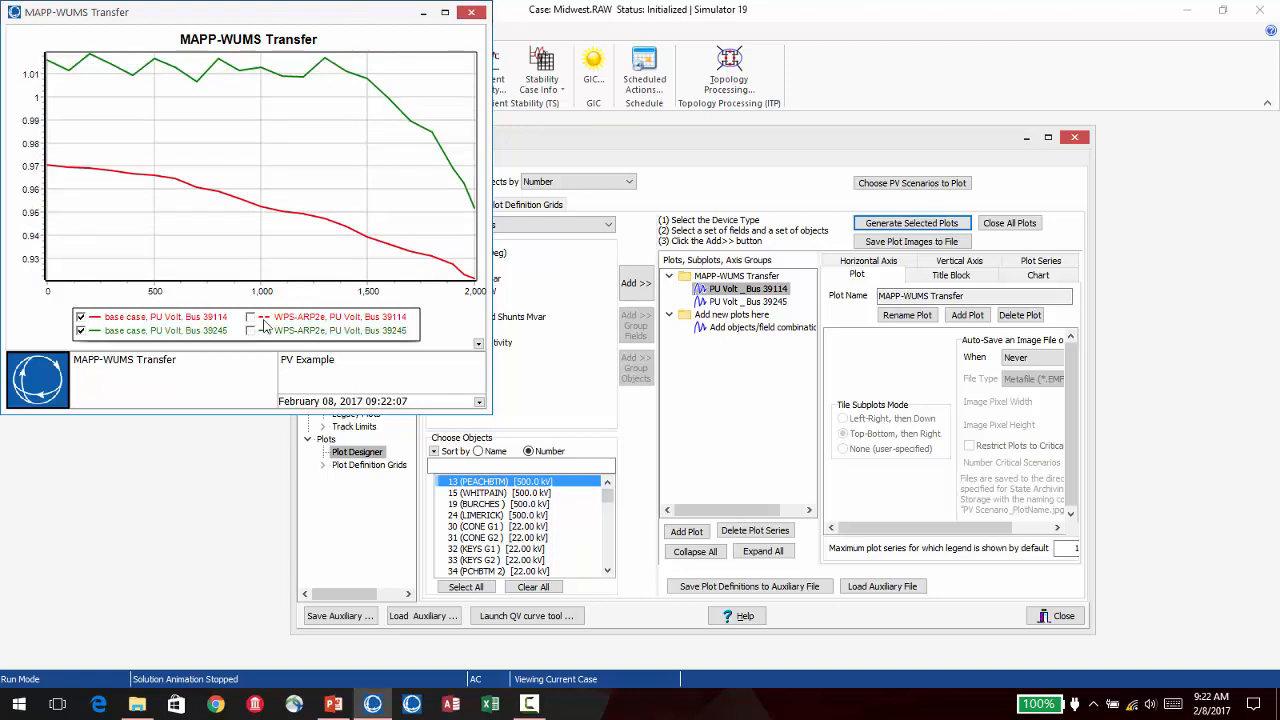
{"action": "left_click", "coordinate": [244, 316]}
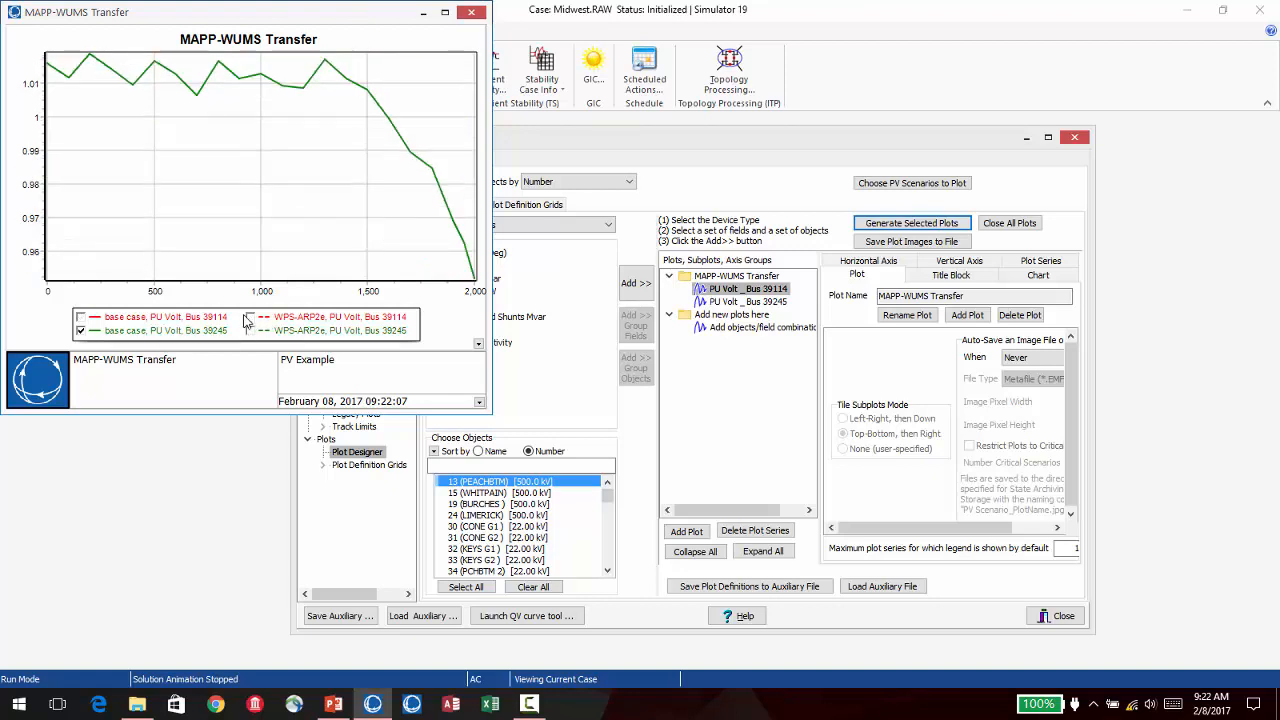
{"action": "left_click", "coordinate": [80, 317]}
{"action": "left_click", "coordinate": [250, 317]}
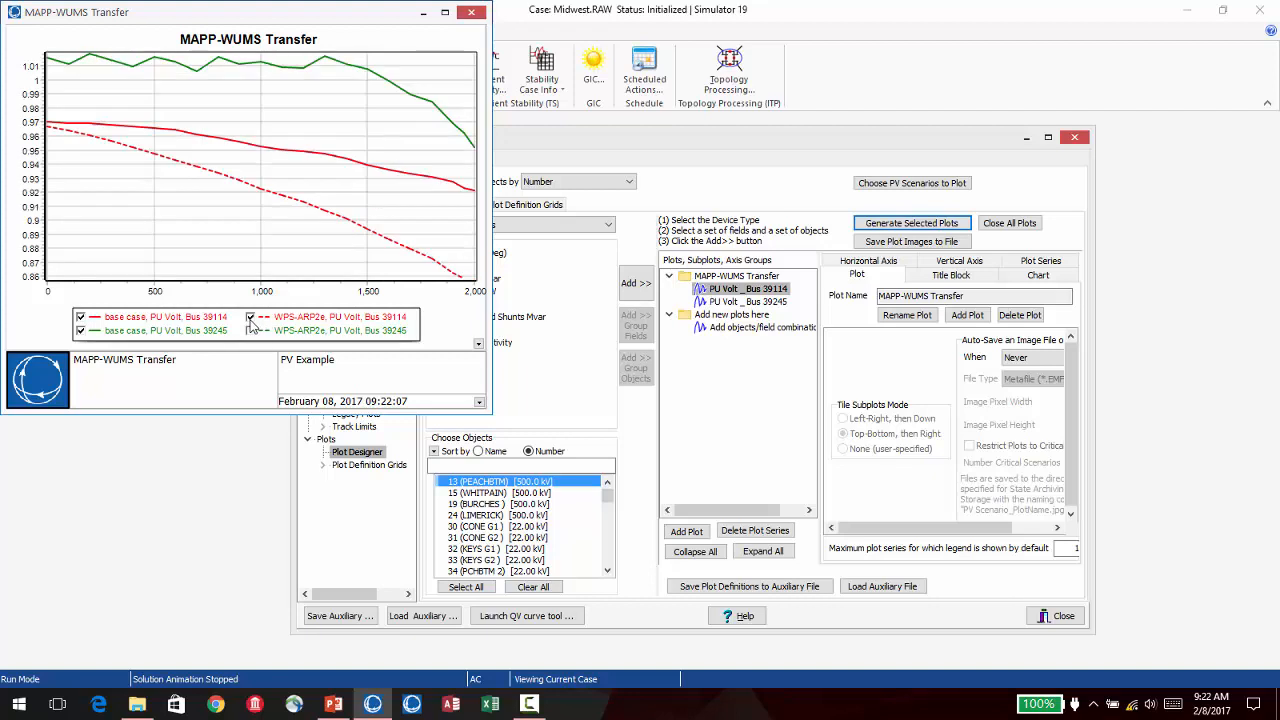
{"action": "left_click", "coordinate": [251, 331]}
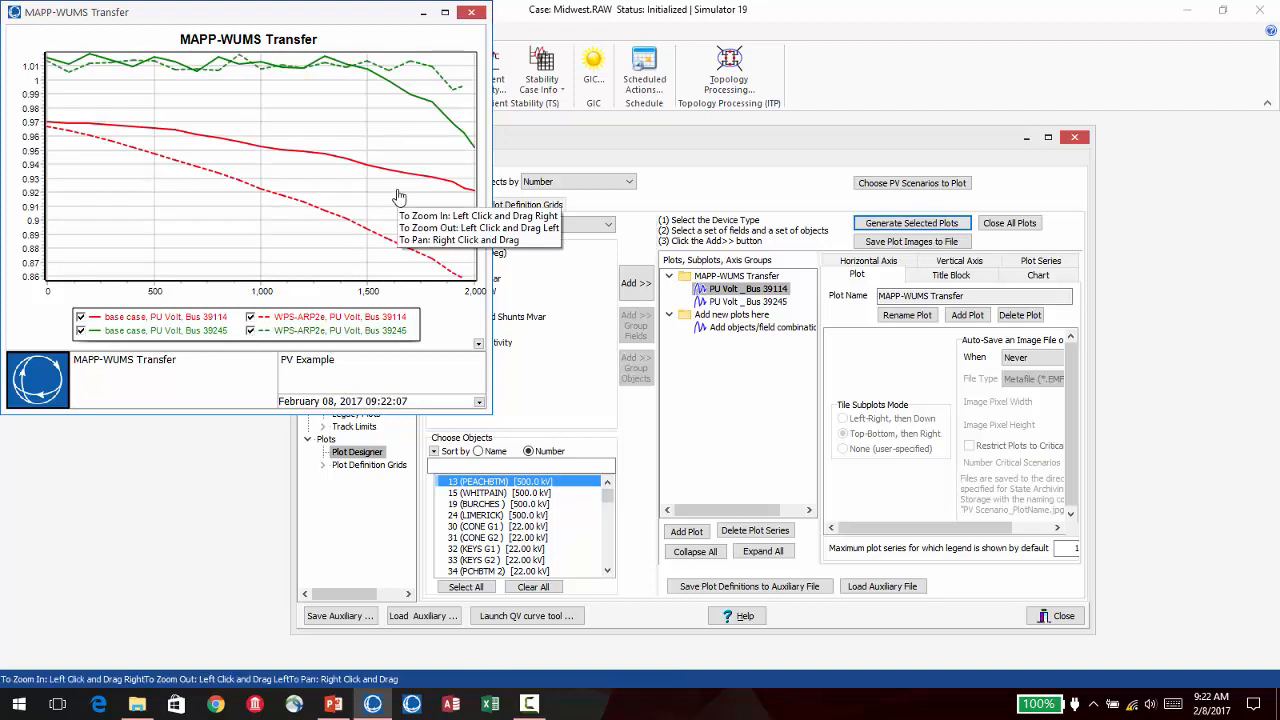
{"action": "left_click", "coordinate": [80, 331]}
{"action": "left_click", "coordinate": [80, 331]}
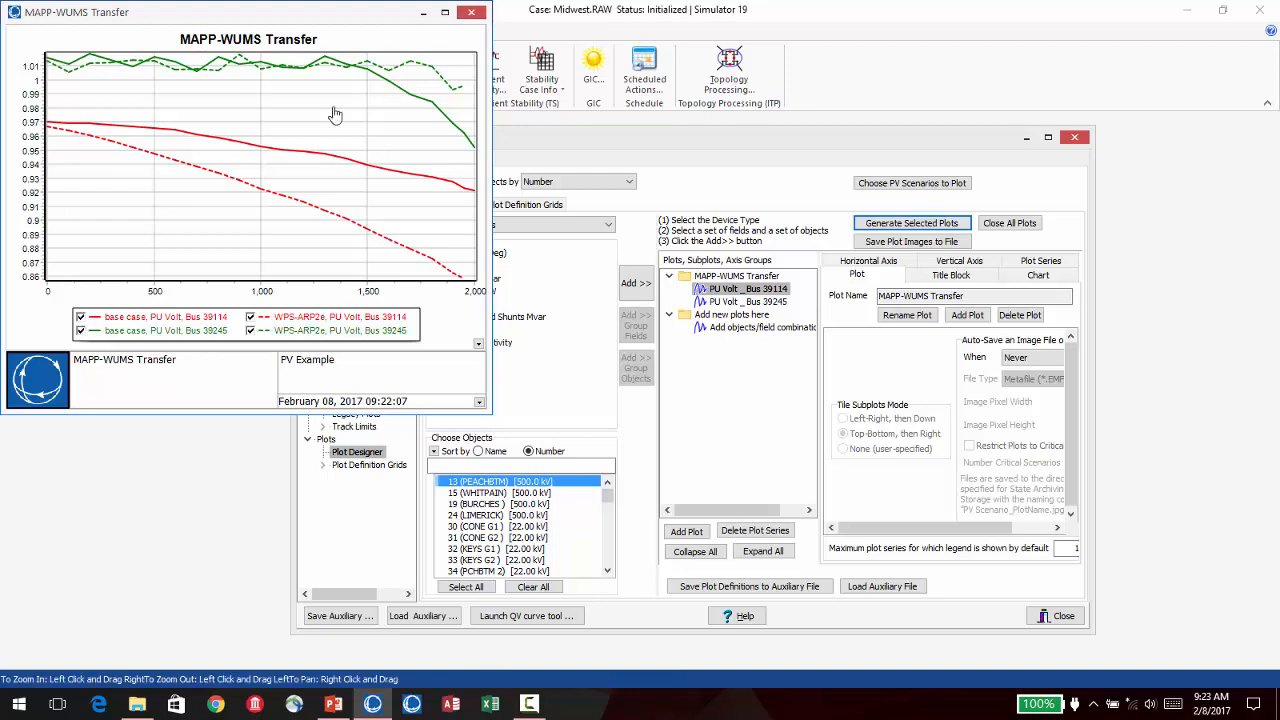
Close the MAPP-WUMS Transfer plot and inspect the new-plot placeholder and the PU Volt series for bus 39114 in the designer
{"action": "left_click", "coordinate": [470, 13]}
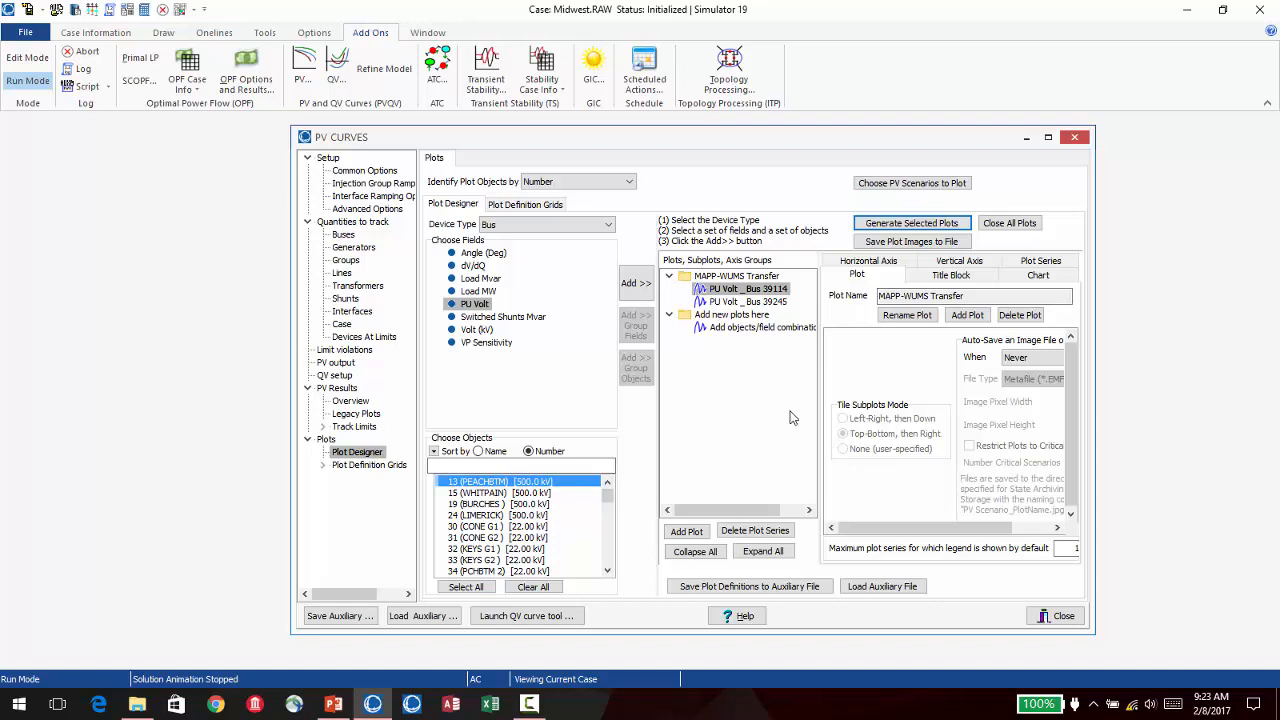
{"action": "left_click", "coordinate": [757, 328]}
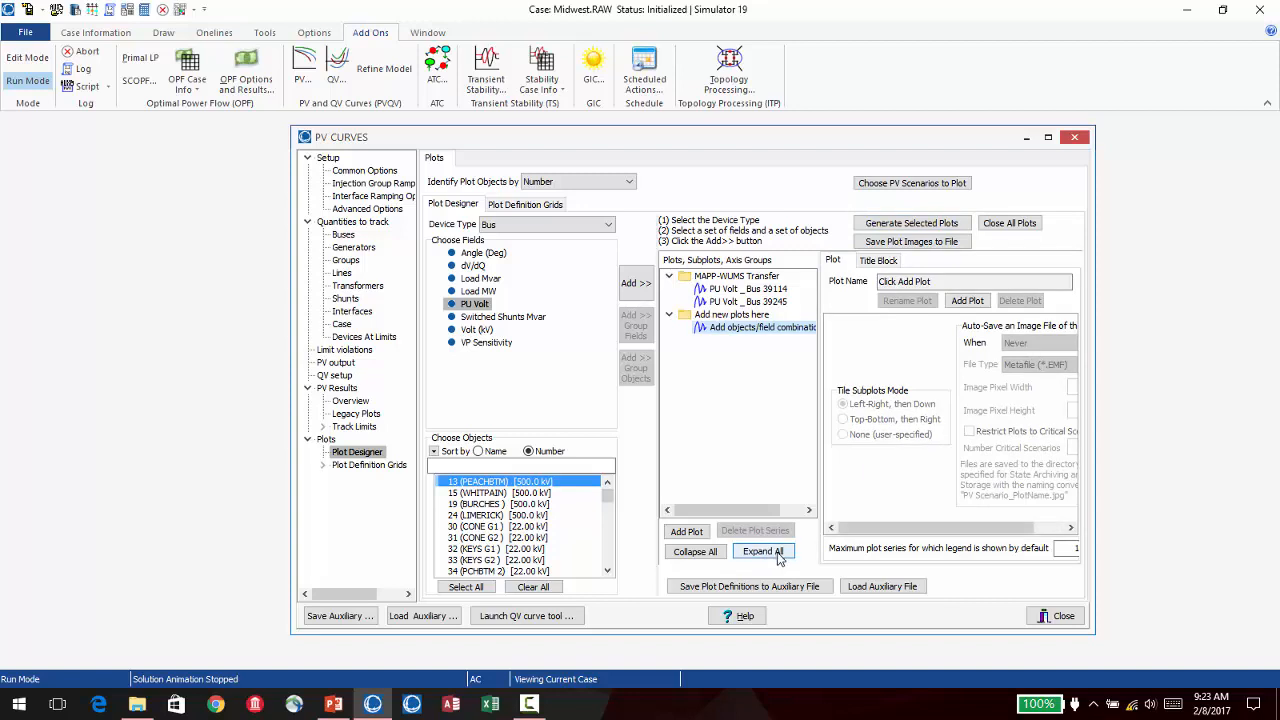
{"action": "left_click", "coordinate": [751, 290]}
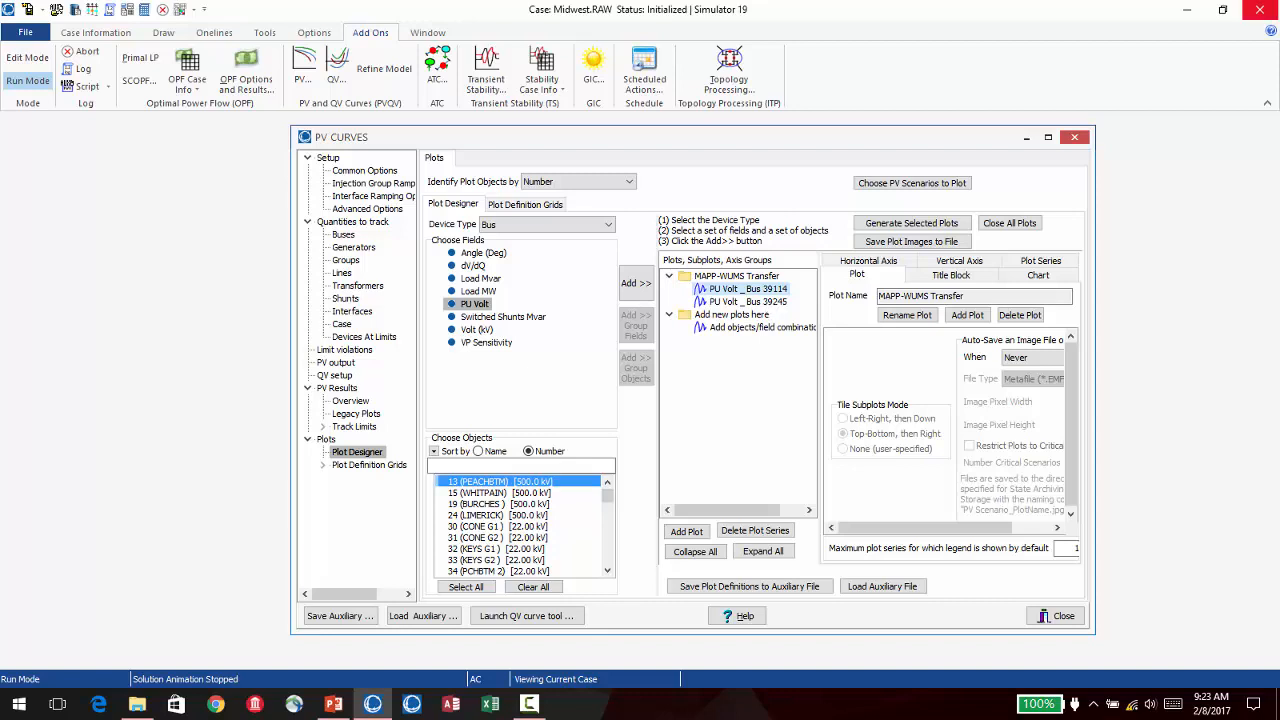
Review the PV setup's injection group ramping options and advanced options, including load component variation and reverse transfer
{"action": "left_click", "coordinate": [378, 184]}
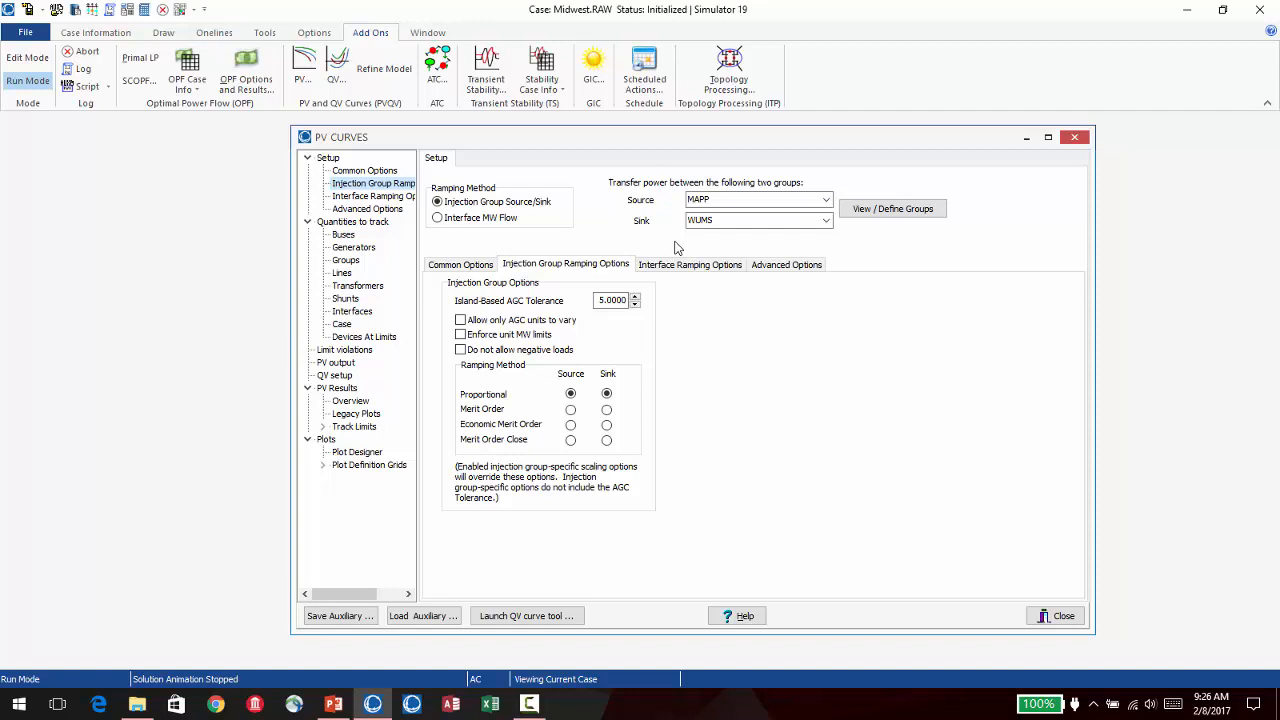
{"action": "left_click", "coordinate": [789, 265]}
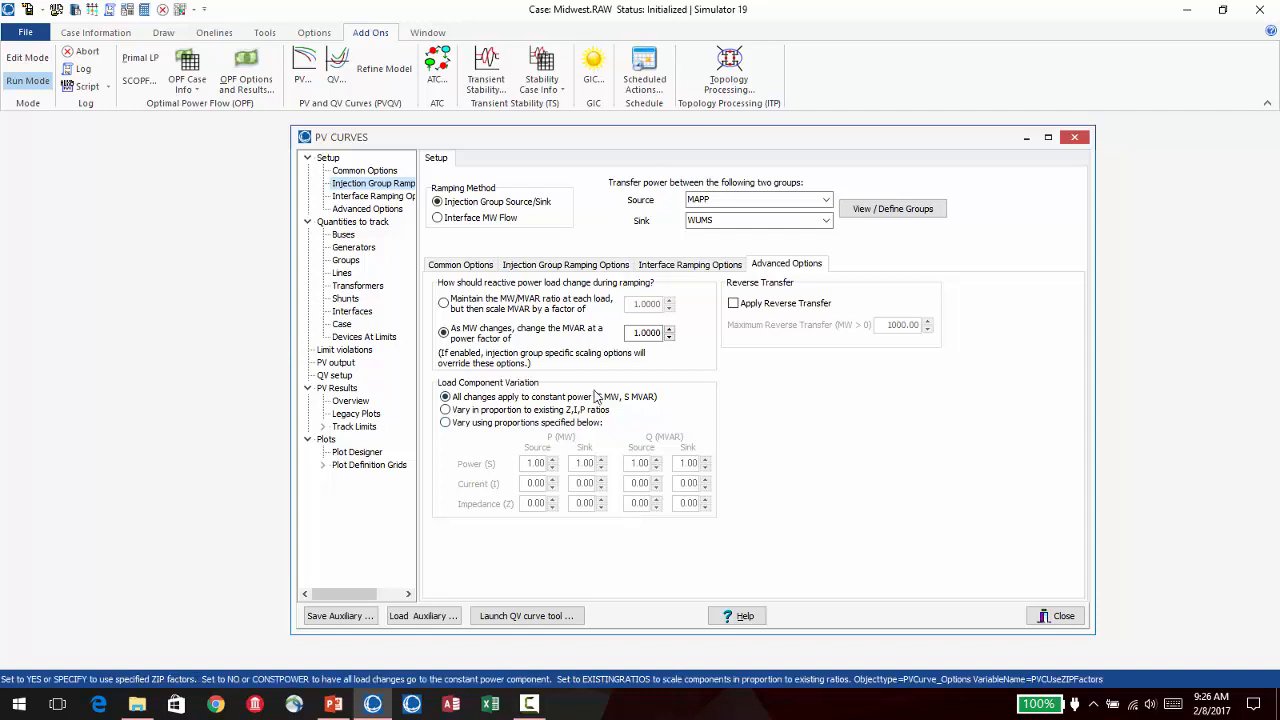
{"action": "mouse_move", "coordinate": [668, 408]}
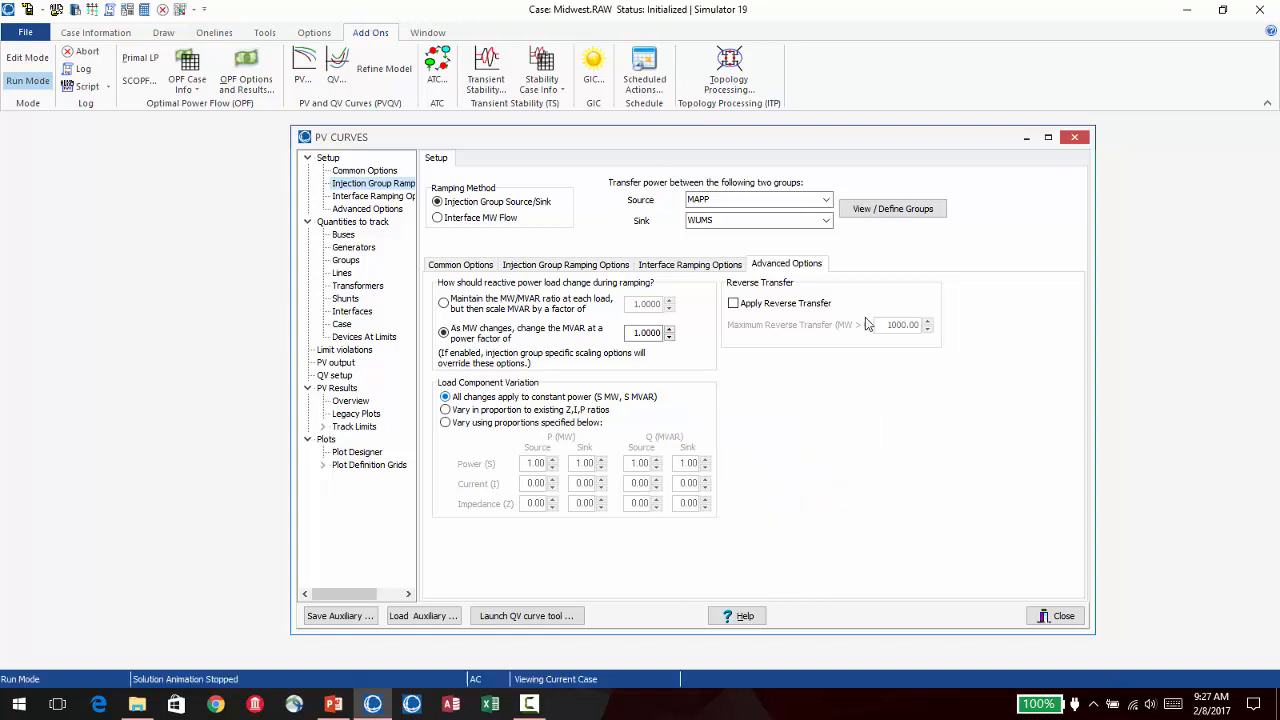
{"action": "left_click", "coordinate": [734, 304]}
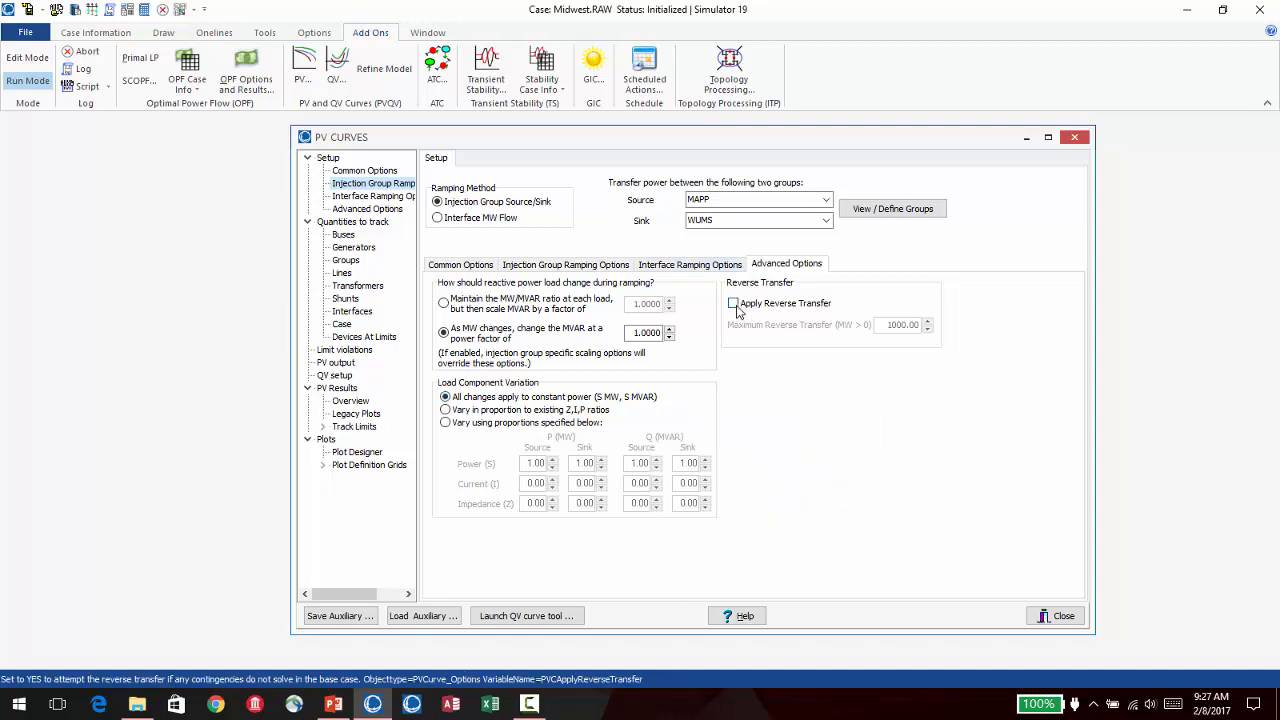